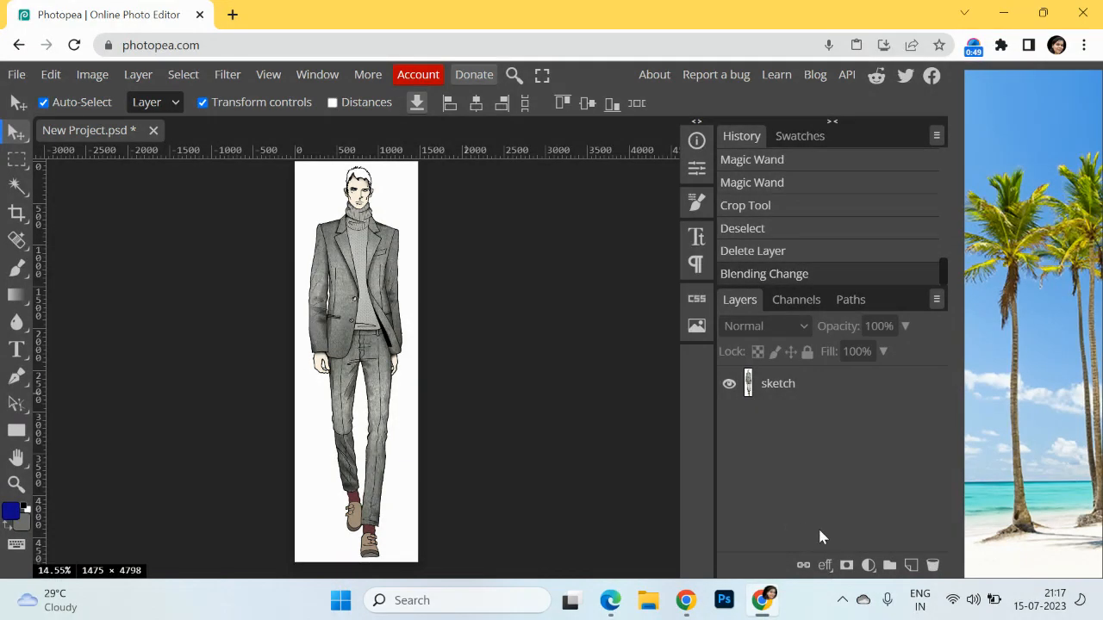
Step: Add three new layers above the sketch layer and rename the topmost one Coat/blazer
{"action": "left_click", "coordinate": [911, 566]}
{"action": "left_click", "coordinate": [911, 565]}
{"action": "left_click", "coordinate": [913, 567]}
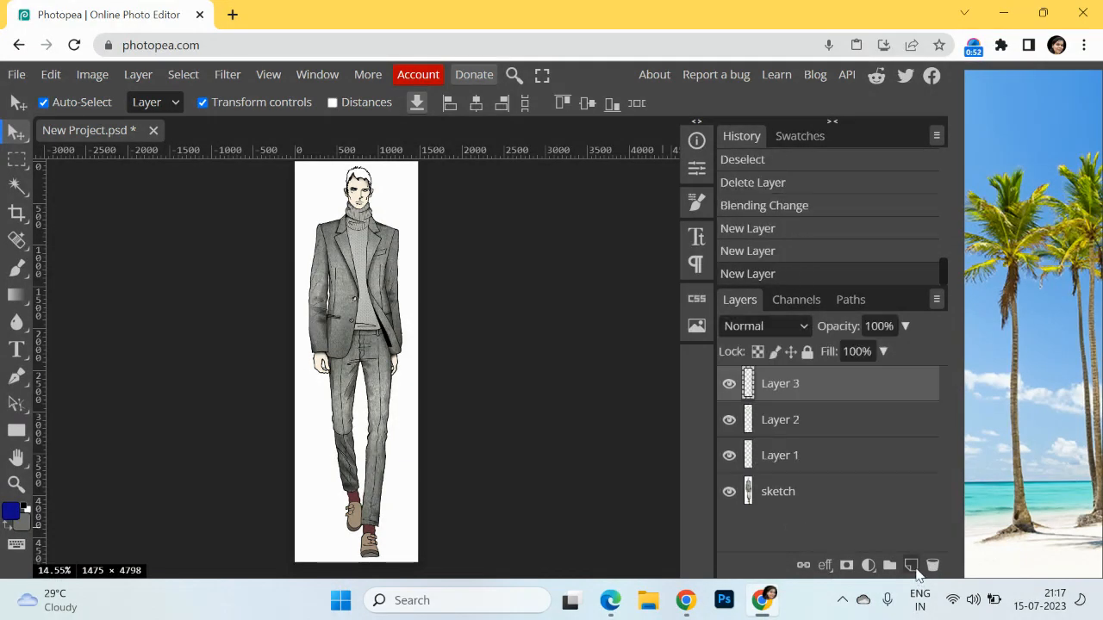
{"action": "double_click", "coordinate": [773, 385]}
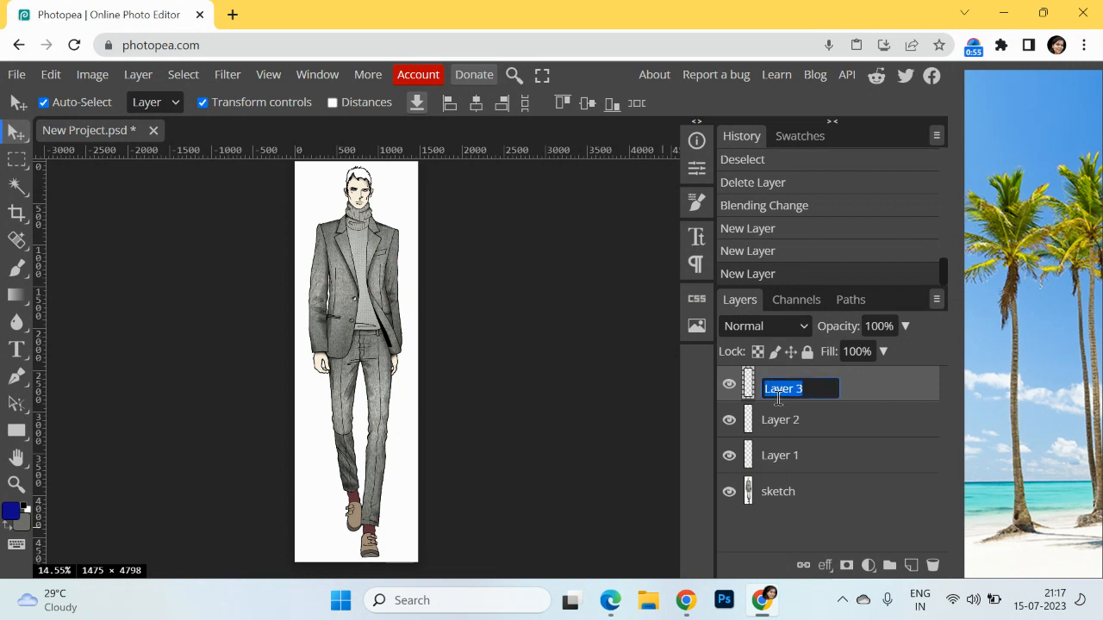
{"action": "type", "text": "Coat"}
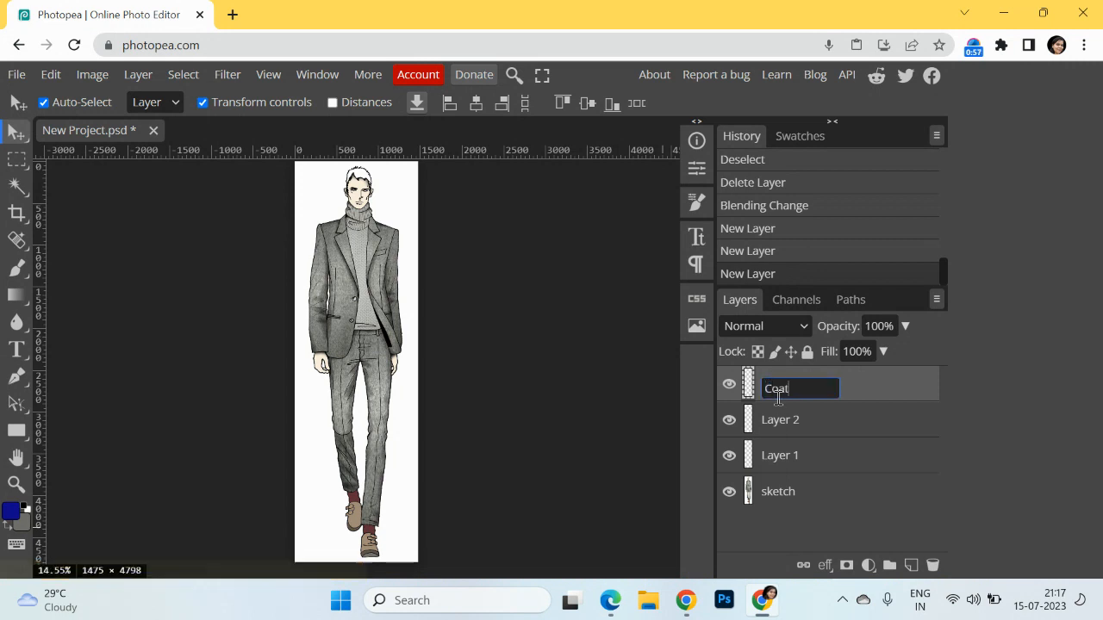
{"action": "type", "text": "/blazer"}
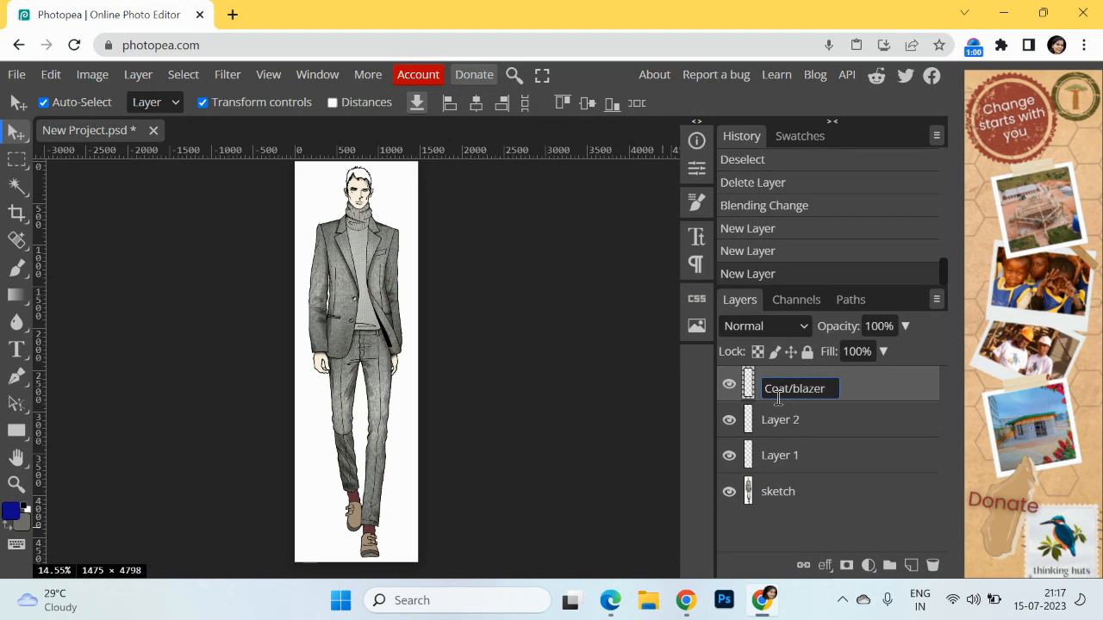
{"action": "key", "text": "Return"}
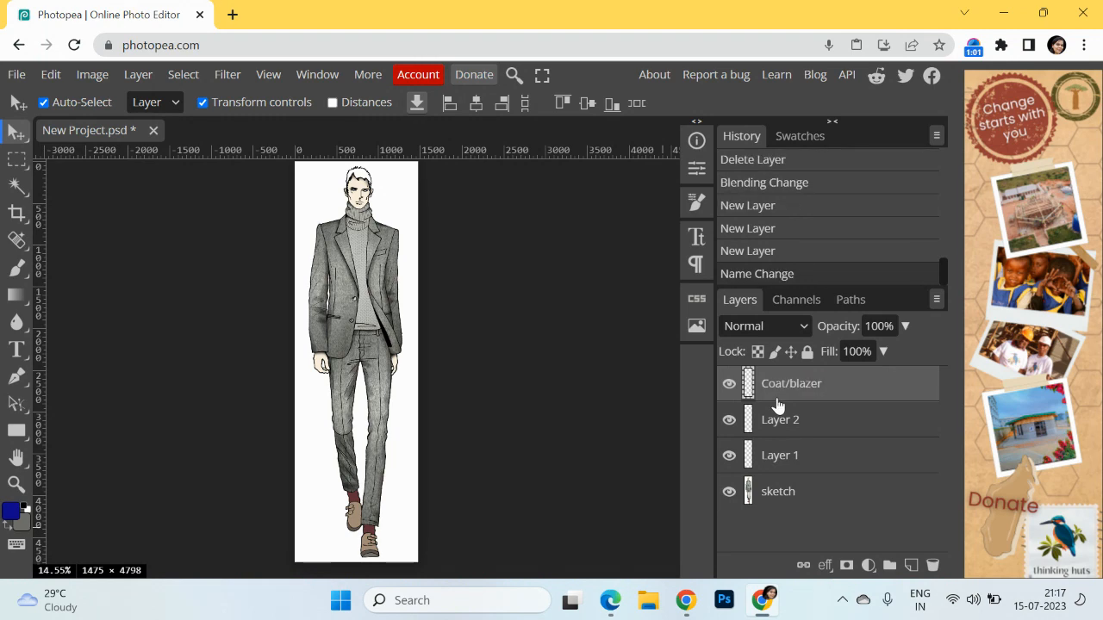
Step: Rename Layer 2 as High Neck and Layer 1 as Trouser
{"action": "left_click", "coordinate": [776, 418]}
{"action": "double_click", "coordinate": [776, 419]}
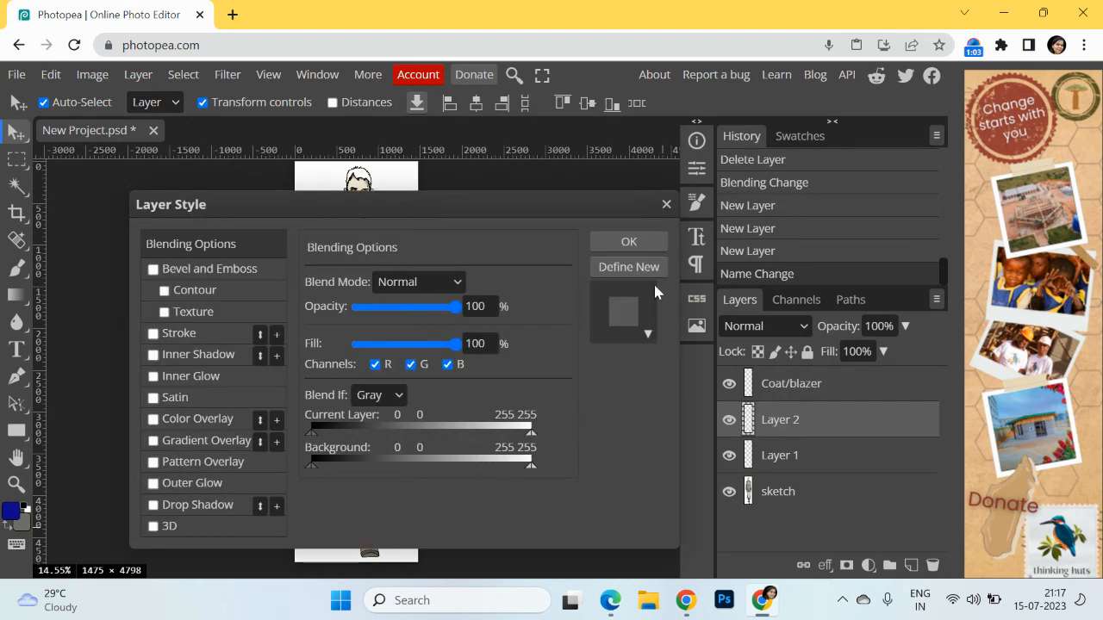
{"action": "left_click", "coordinate": [642, 245]}
{"action": "double_click", "coordinate": [795, 422]}
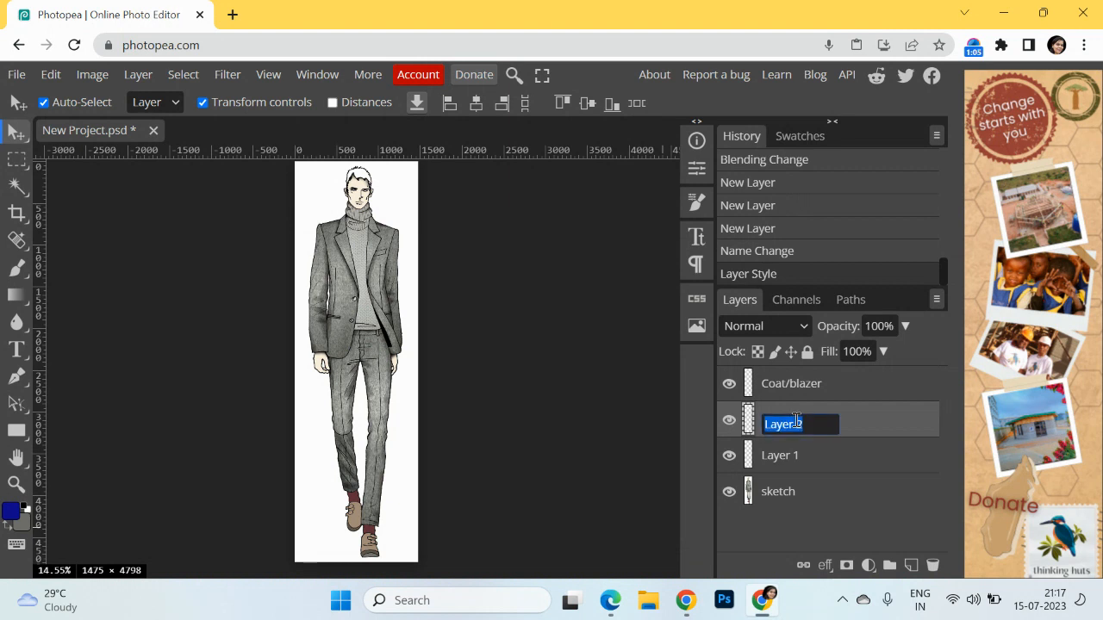
{"action": "type", "text": "High Neck"}
{"action": "key", "text": "Return"}
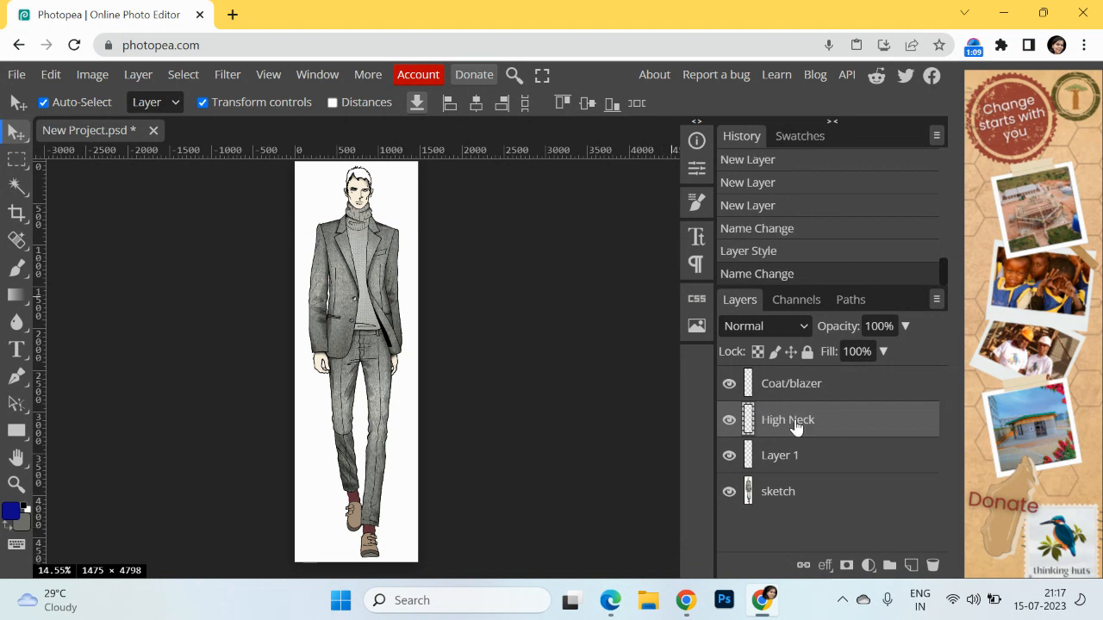
{"action": "double_click", "coordinate": [774, 455]}
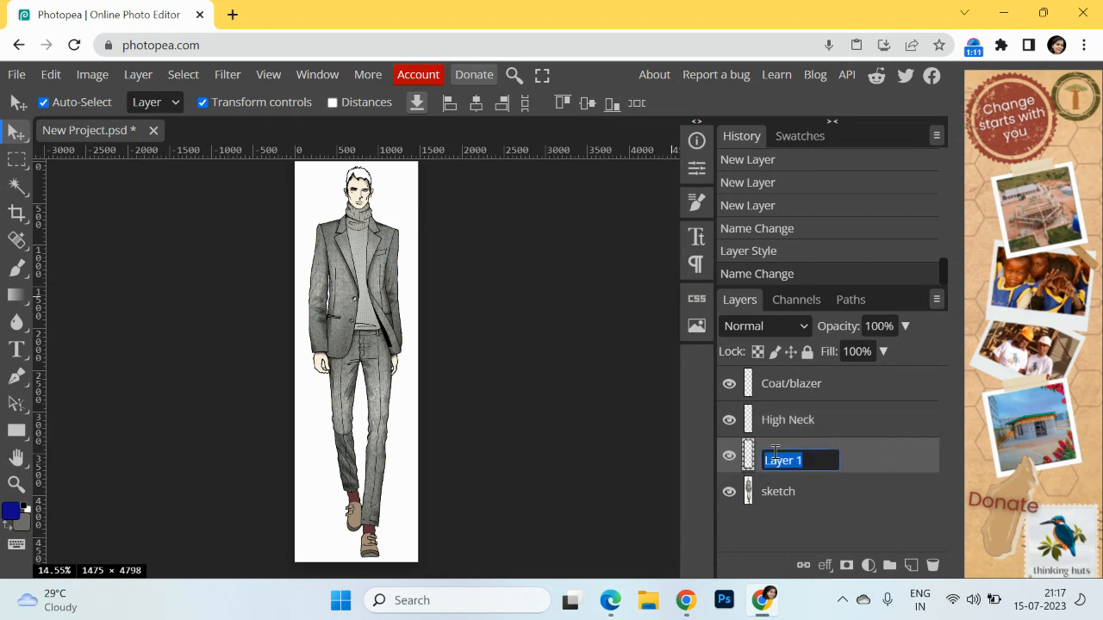
{"action": "type", "text": "Trouser"}
{"action": "key", "text": "Return"}
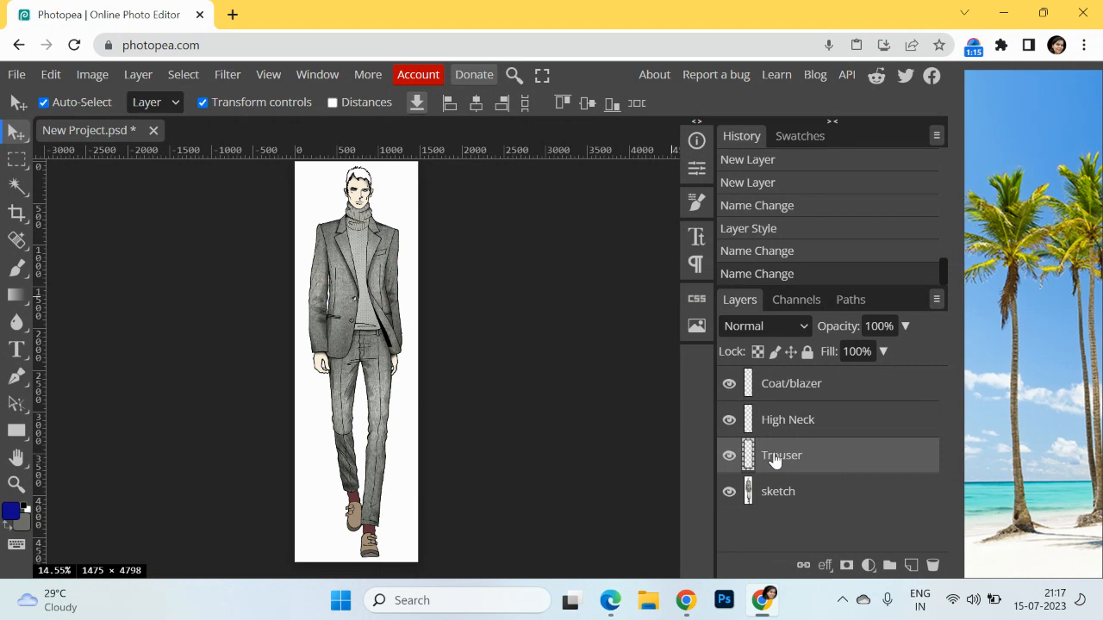
Step: Move the sketch layer to the top of the layer stack and set its blend mode to Multiply
{"action": "left_click_drag", "start_coordinate": [773, 492], "coordinate": [773, 383]}
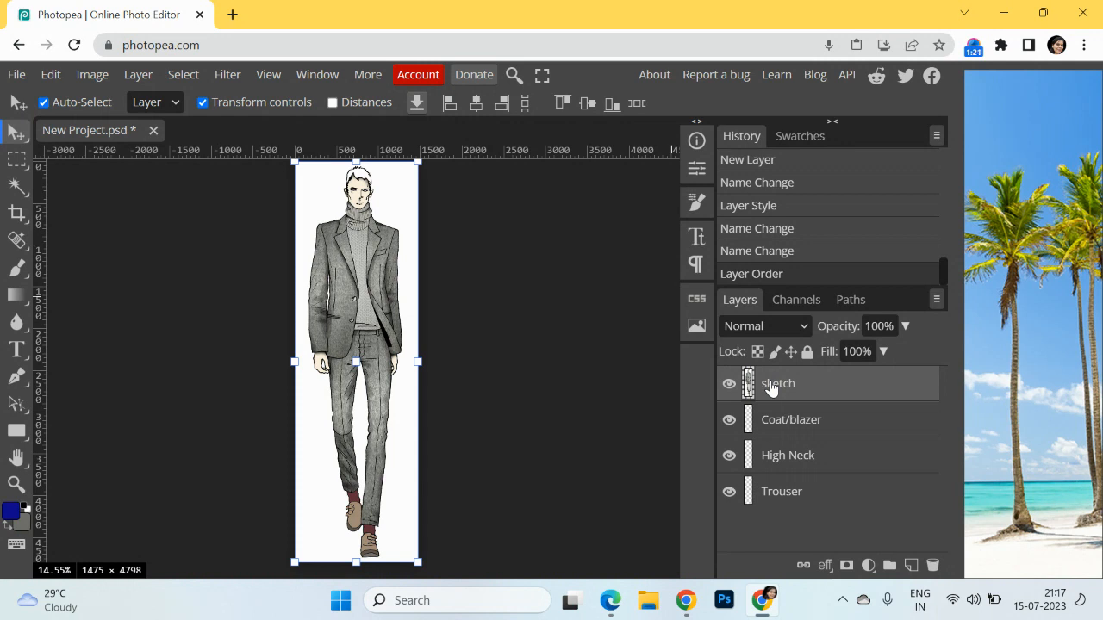
{"action": "left_click", "coordinate": [533, 323]}
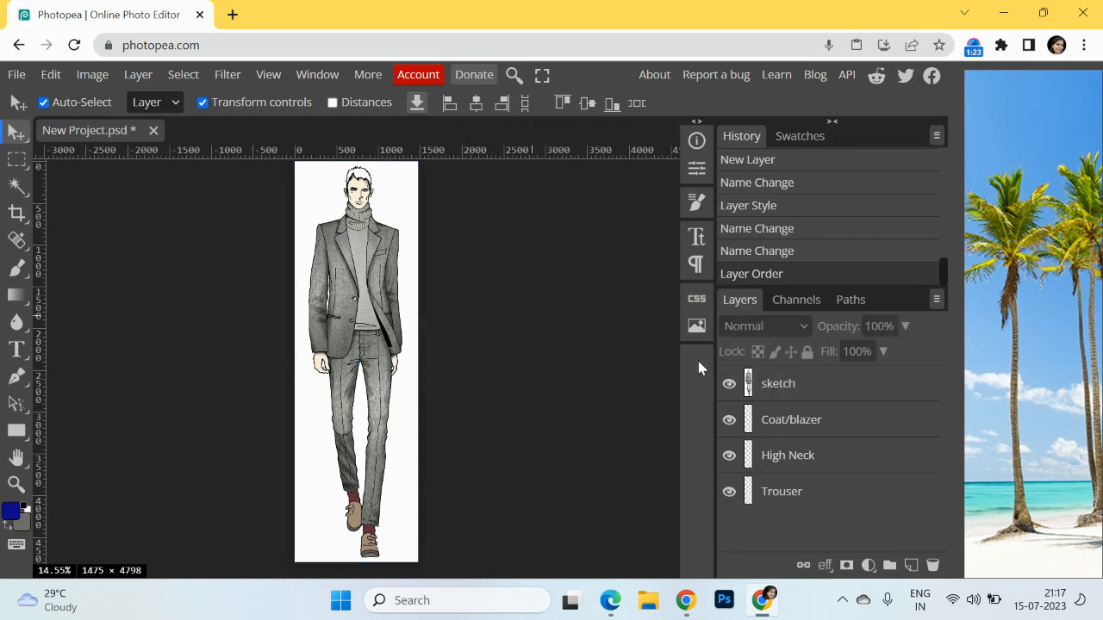
{"action": "left_click", "coordinate": [802, 381]}
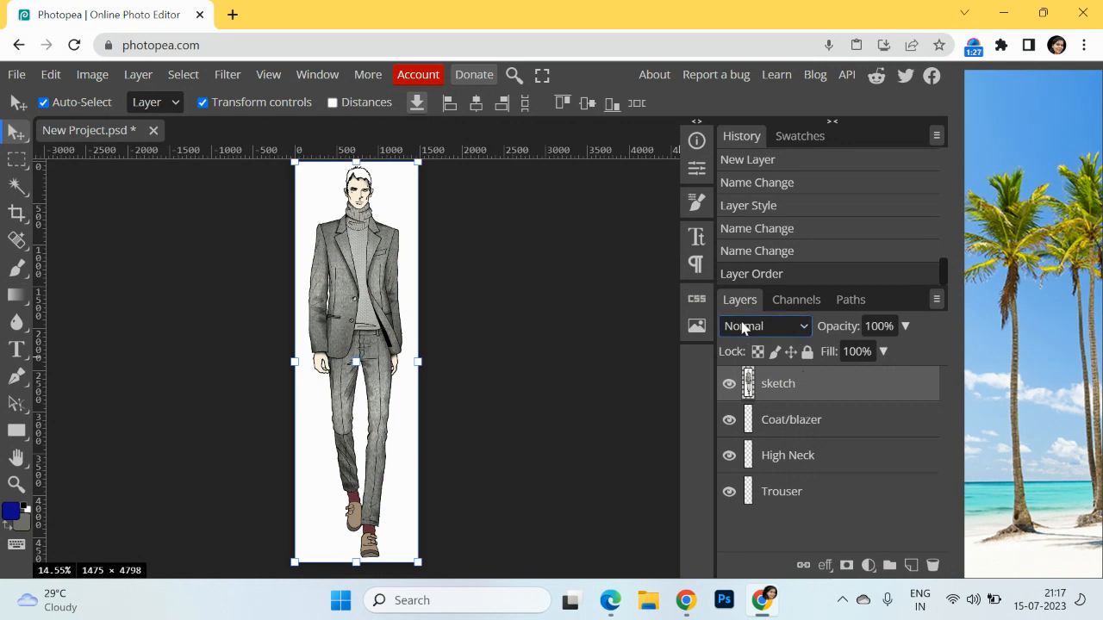
{"action": "left_click", "coordinate": [801, 325]}
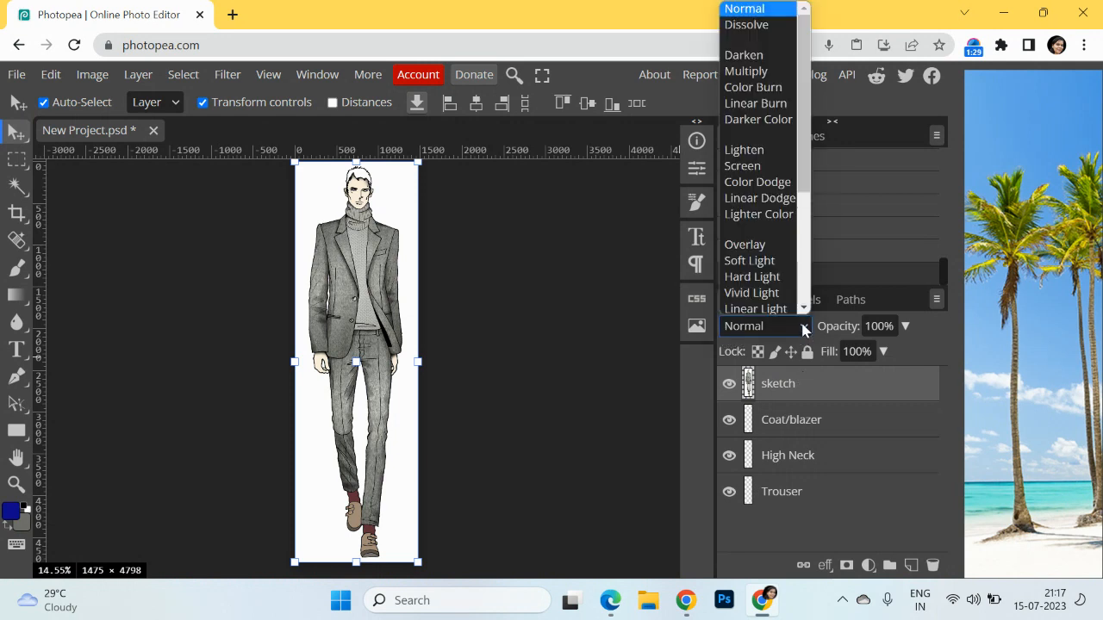
{"action": "left_click", "coordinate": [765, 69]}
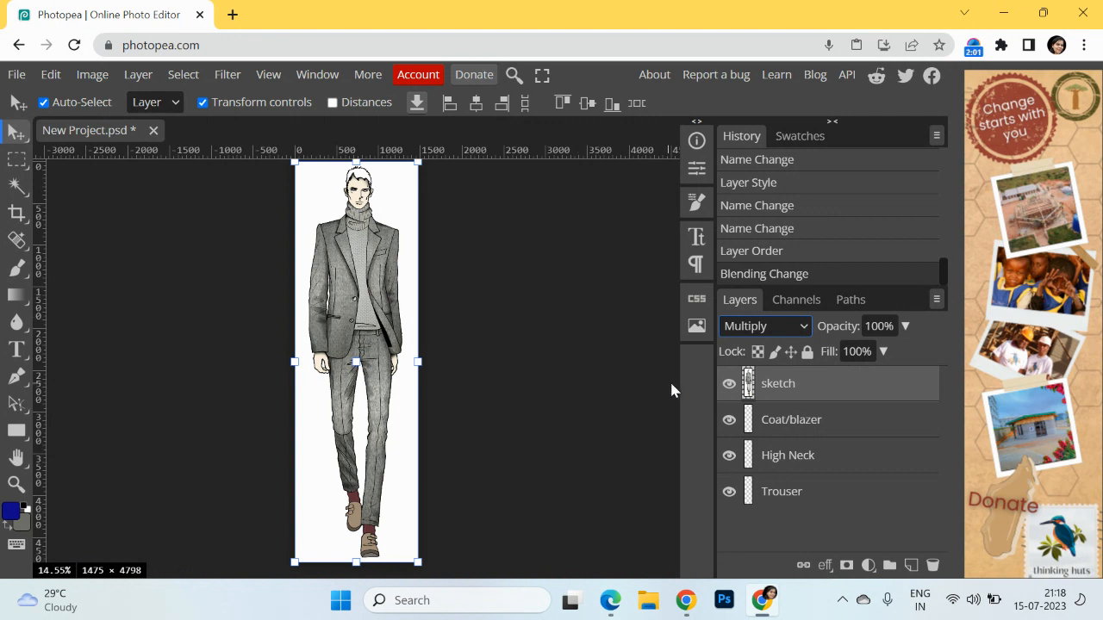
Step: Select the Coat/blazer layer and set the foreground color to a dark brown
{"action": "left_click", "coordinate": [797, 418]}
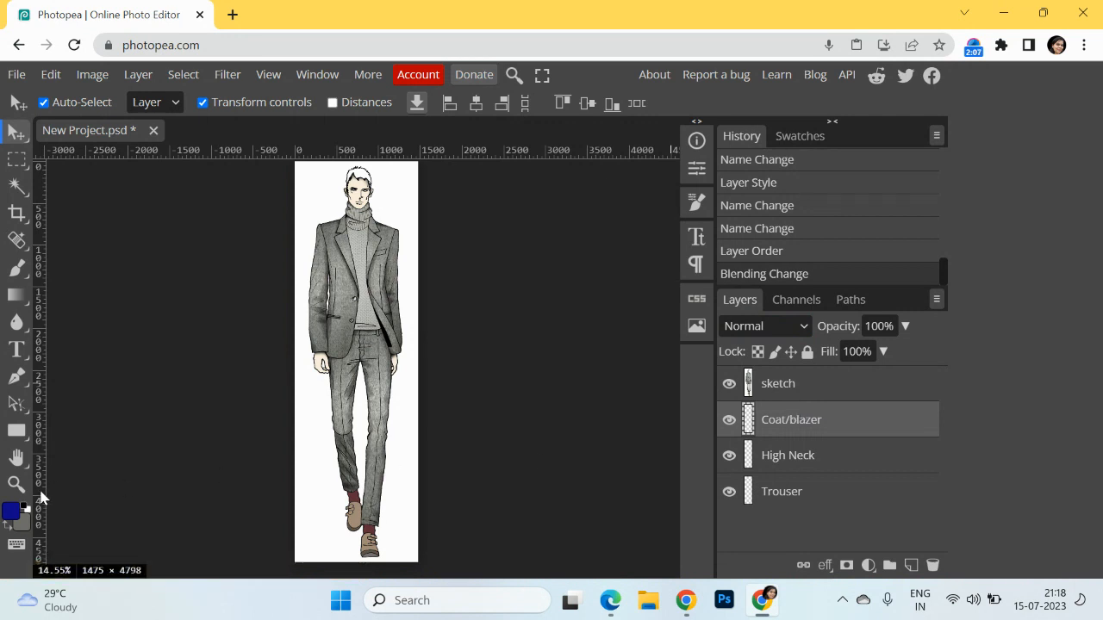
{"action": "left_click", "coordinate": [7, 514]}
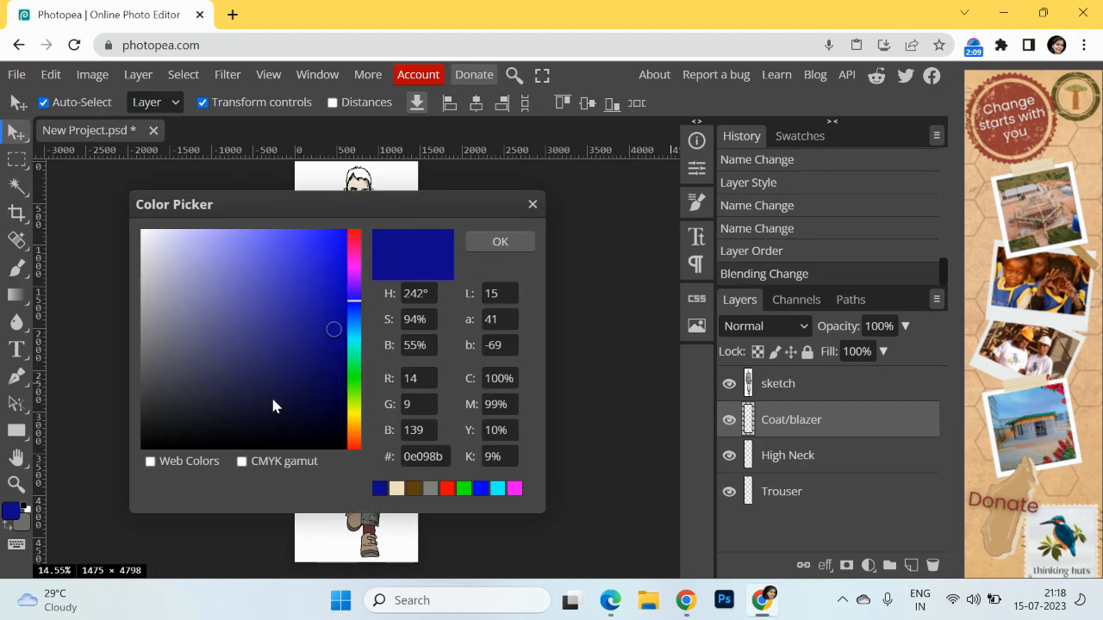
{"action": "left_click", "coordinate": [352, 430]}
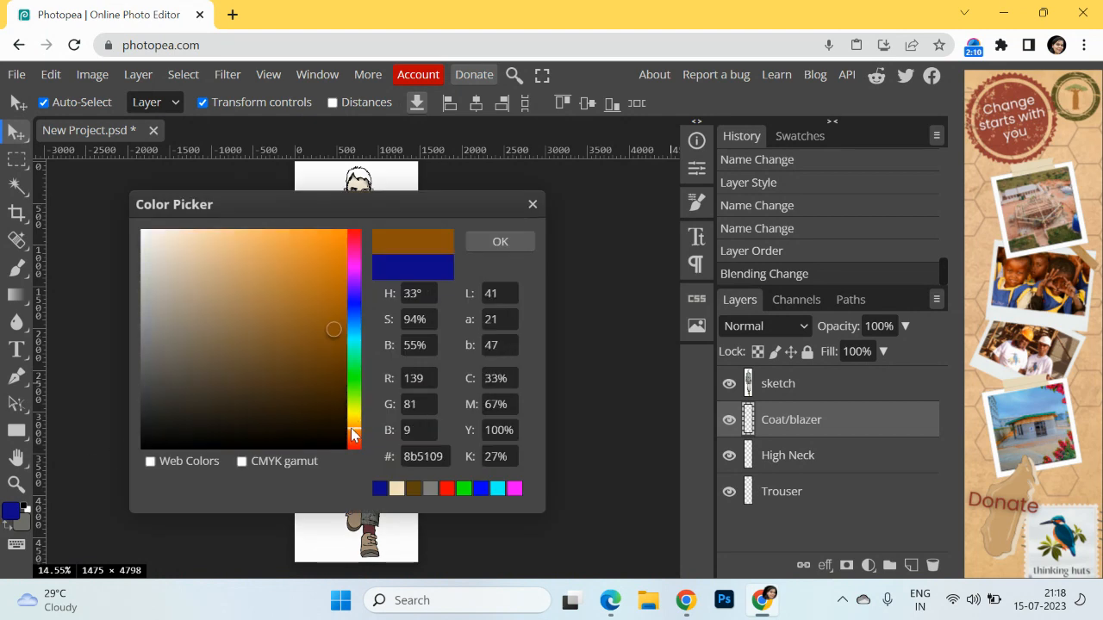
{"action": "left_click", "coordinate": [330, 380]}
{"action": "left_click", "coordinate": [500, 242]}
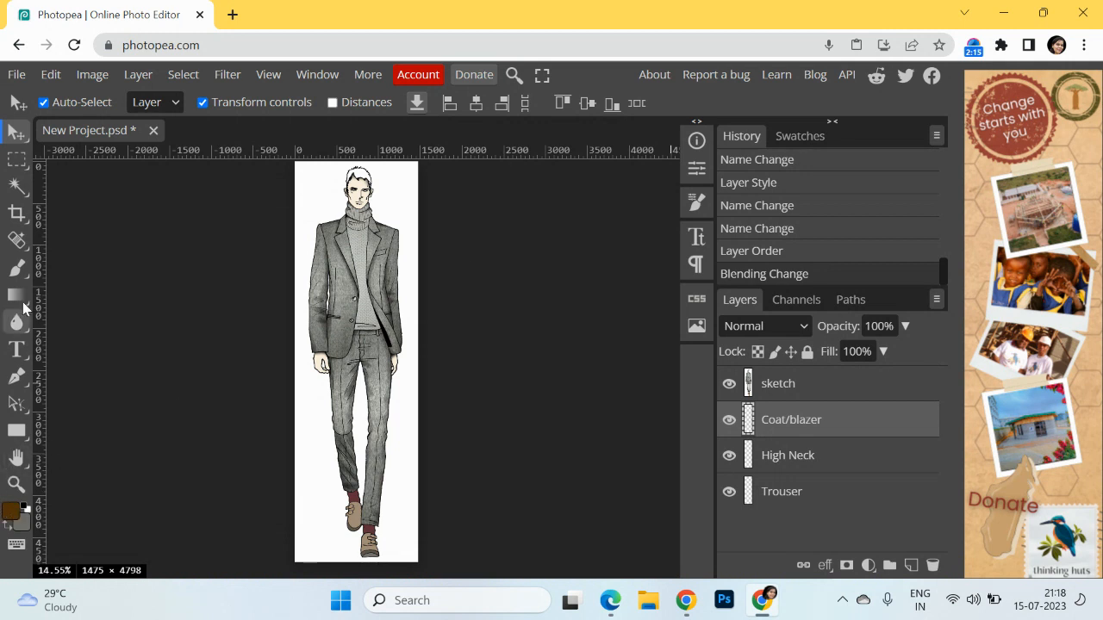
Step: Set up the Brush tool with a 56 px size and dab a brown test spot on the blazer's chest
{"action": "left_click", "coordinate": [16, 268]}
{"action": "left_click", "coordinate": [86, 271]}
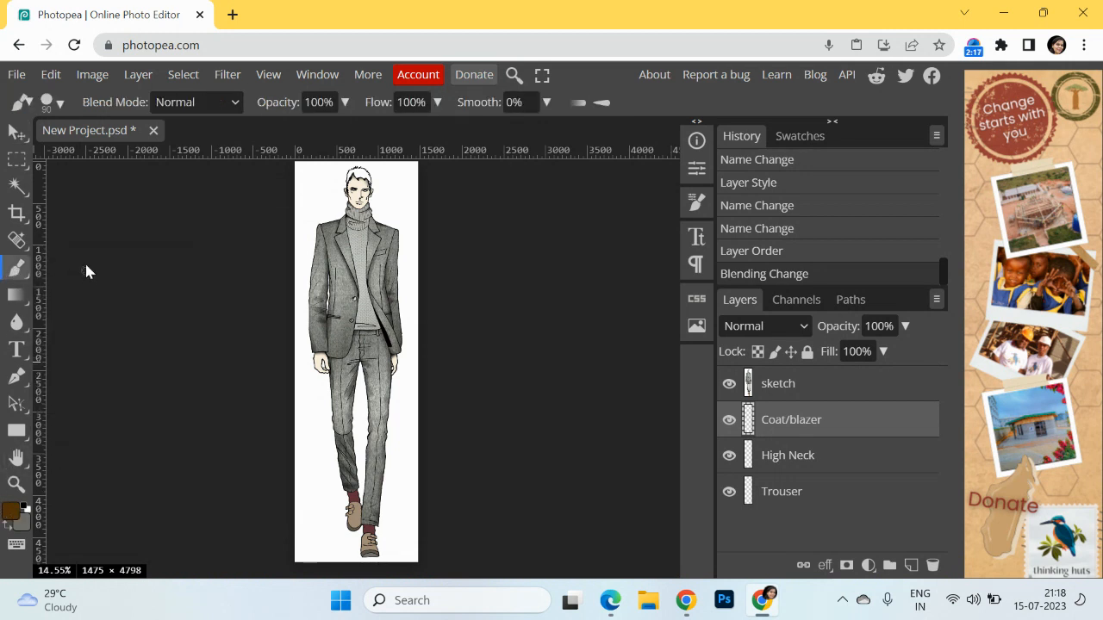
{"action": "left_click", "coordinate": [51, 102]}
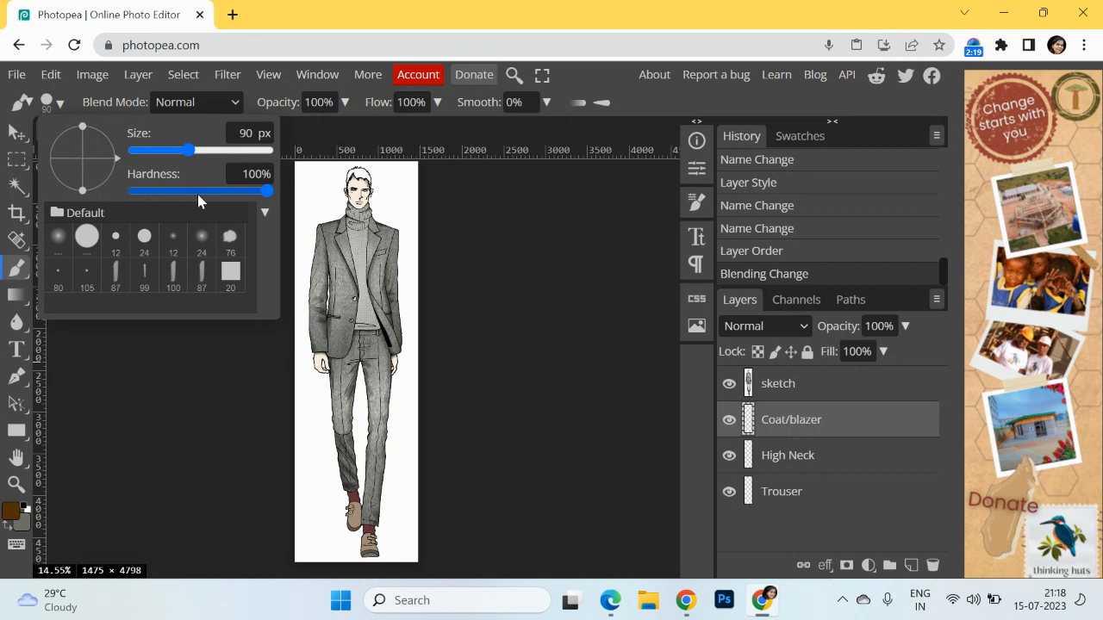
{"action": "left_click_drag", "start_coordinate": [188, 151], "coordinate": [161, 152]}
{"action": "left_click", "coordinate": [179, 148]}
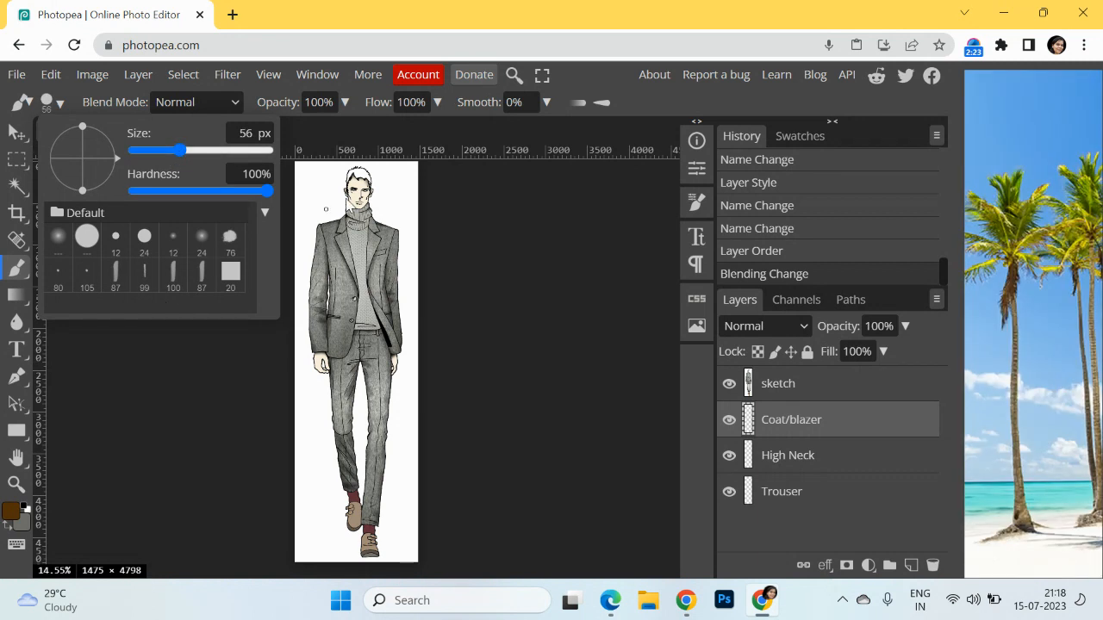
{"action": "left_click", "coordinate": [341, 270]}
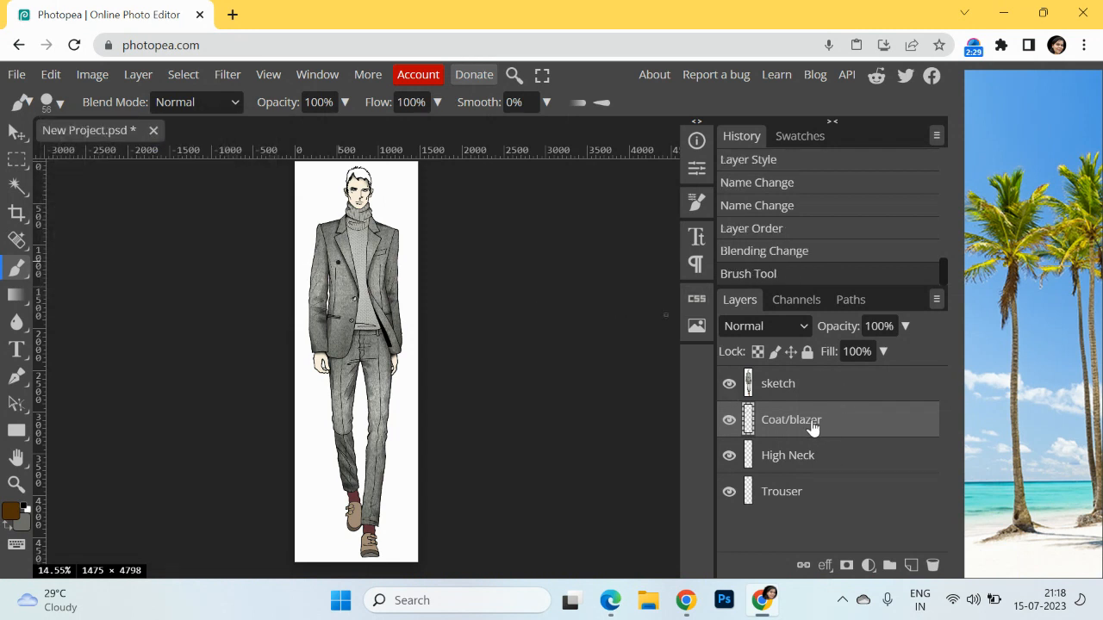
Step: Paint the blazer's left shoulder, upper sleeve, collar and lapel brown on the Coat/blazer layer
{"action": "key", "text": "z"}
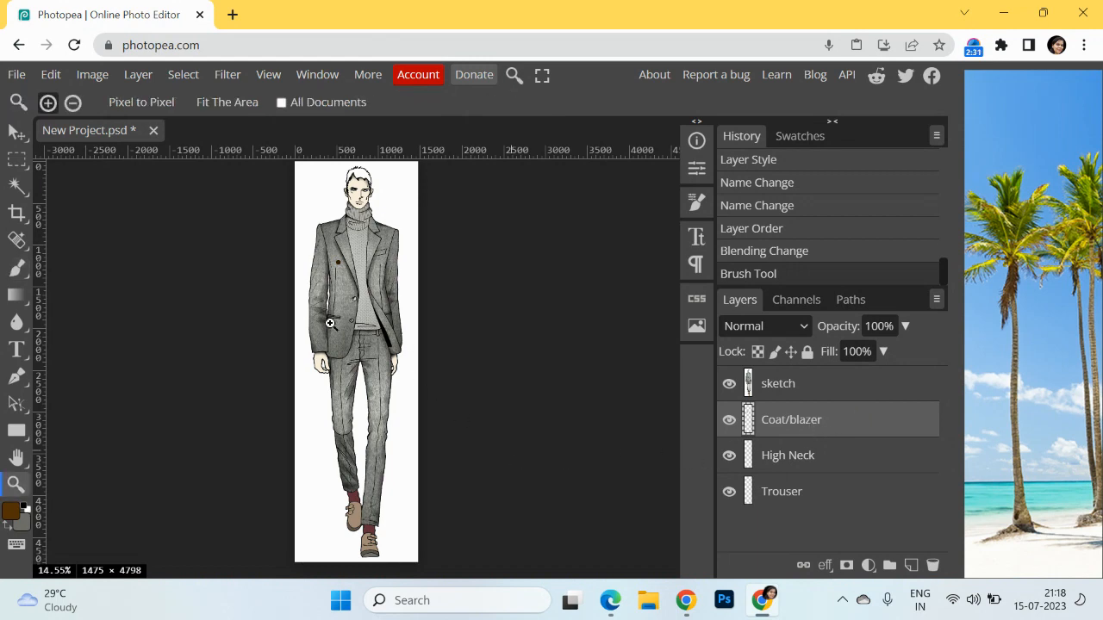
{"action": "left_click", "coordinate": [330, 323]}
{"action": "left_click", "coordinate": [330, 321]}
{"action": "left_click", "coordinate": [328, 319]}
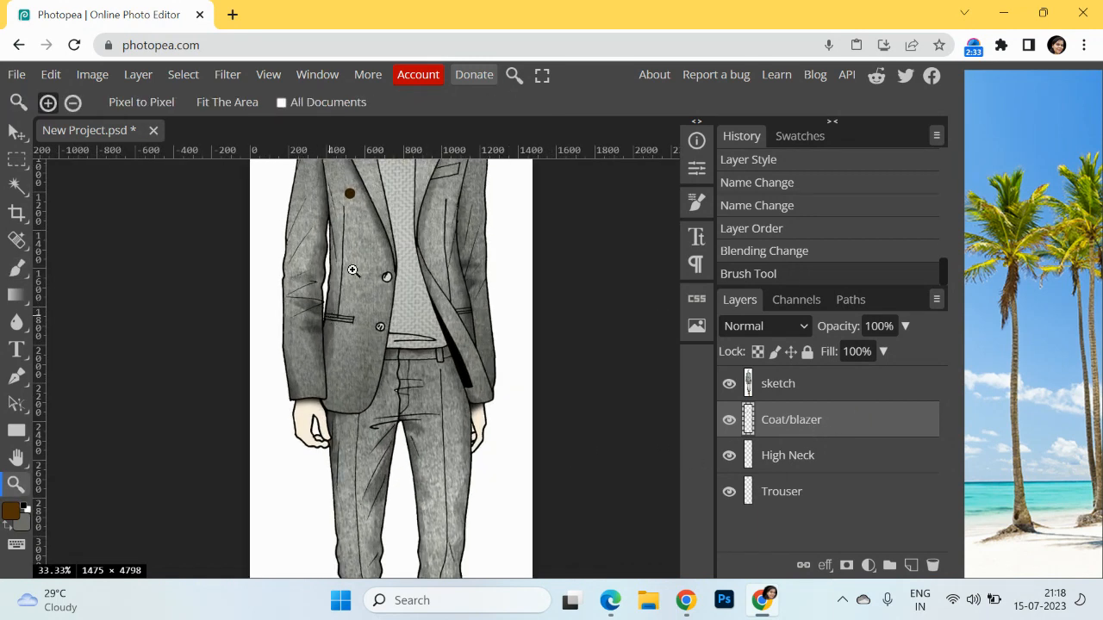
{"action": "left_click_drag", "start_coordinate": [352, 273], "coordinate": [367, 353]}
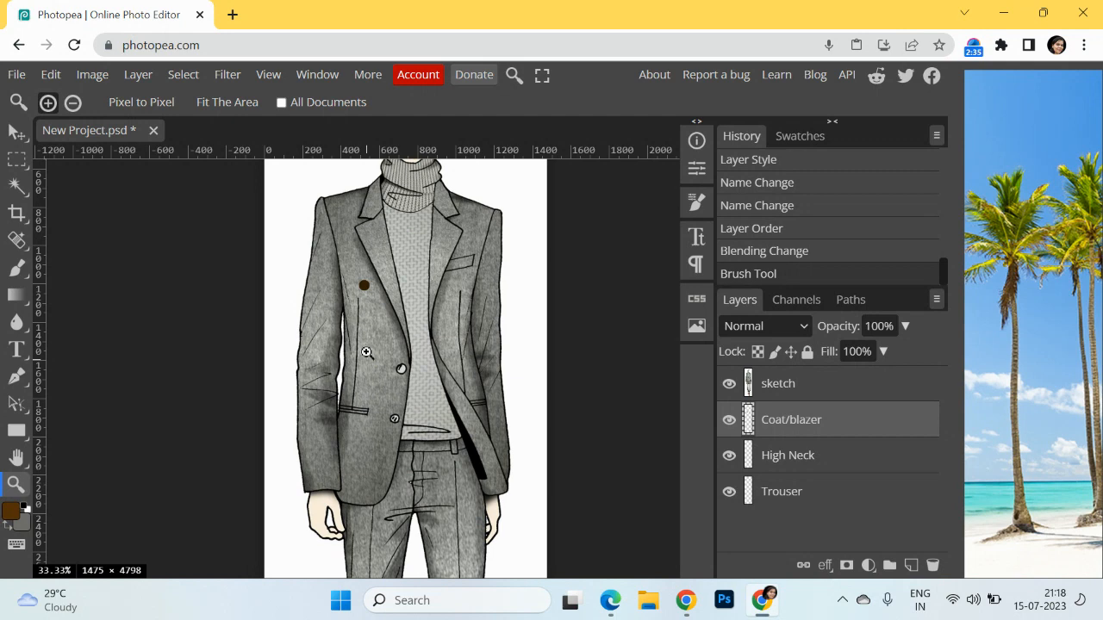
{"action": "left_click", "coordinate": [366, 353]}
{"action": "left_click_drag", "start_coordinate": [365, 350], "coordinate": [375, 461]}
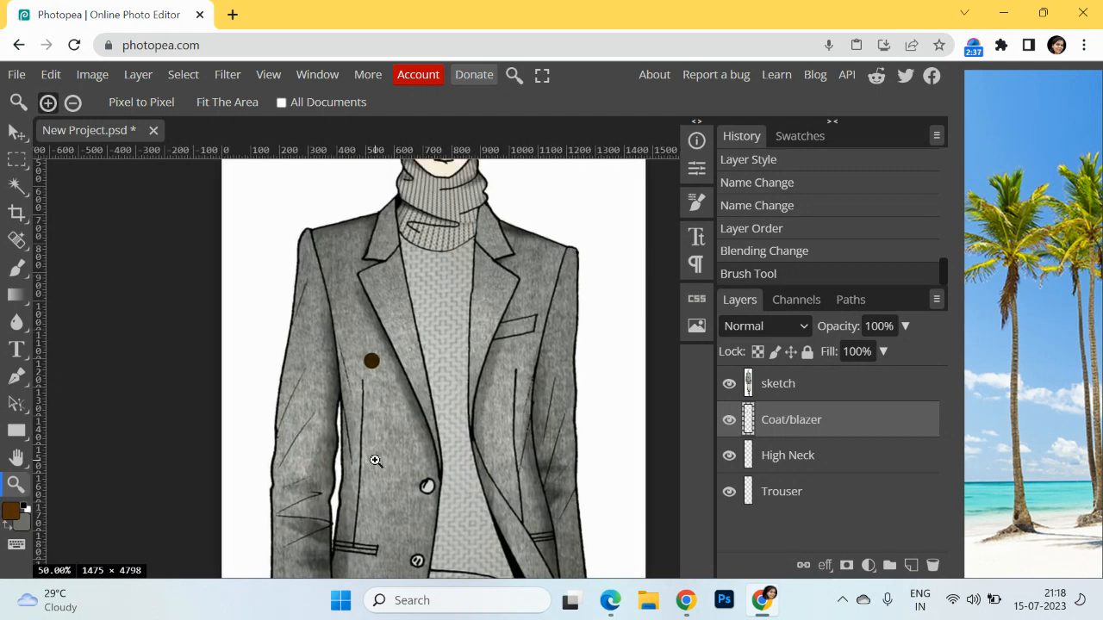
{"action": "left_click", "coordinate": [16, 268]}
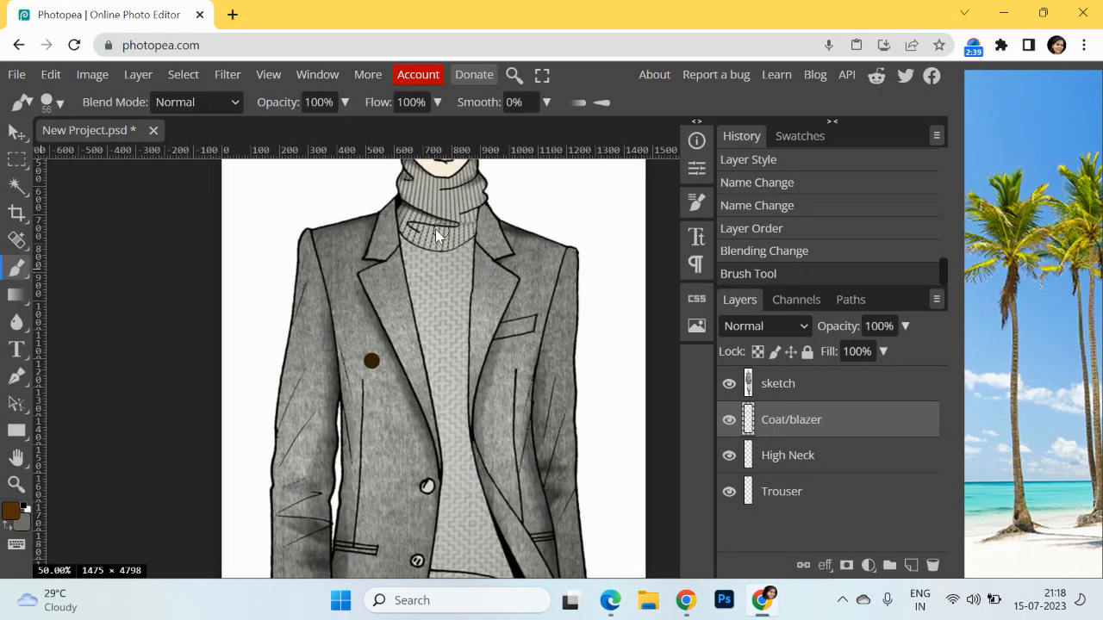
{"action": "mouse_move", "coordinate": [379, 205]}
{"action": "left_mouse_down"}
{"action": "mouse_move", "coordinate": [379, 280]}
{"action": "mouse_move", "coordinate": [360, 222]}
{"action": "mouse_move", "coordinate": [372, 226]}
{"action": "mouse_move", "coordinate": [300, 235]}
{"action": "mouse_move", "coordinate": [289, 272]}
{"action": "mouse_move", "coordinate": [312, 228]}
{"action": "mouse_move", "coordinate": [303, 346]}
{"action": "mouse_move", "coordinate": [288, 237]}
{"action": "mouse_move", "coordinate": [300, 405]}
{"action": "mouse_move", "coordinate": [312, 240]}
{"action": "mouse_move", "coordinate": [347, 358]}
{"action": "mouse_move", "coordinate": [315, 242]}
{"action": "mouse_move", "coordinate": [360, 234]}
{"action": "mouse_move", "coordinate": [317, 230]}
{"action": "mouse_move", "coordinate": [373, 412]}
{"action": "mouse_move", "coordinate": [330, 228]}
{"action": "mouse_move", "coordinate": [362, 302]}
{"action": "mouse_move", "coordinate": [383, 417]}
{"action": "mouse_move", "coordinate": [345, 250]}
{"action": "mouse_move", "coordinate": [339, 259]}
{"action": "left_mouse_up"}
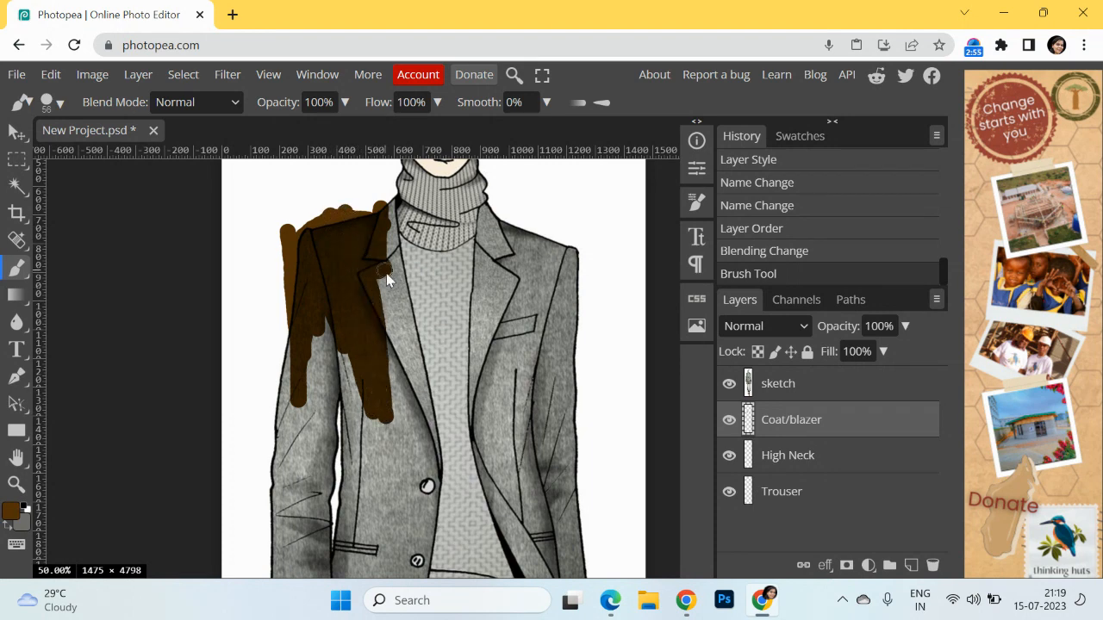
{"action": "mouse_move", "coordinate": [399, 319]}
{"action": "left_mouse_down"}
{"action": "mouse_move", "coordinate": [420, 369]}
{"action": "mouse_move", "coordinate": [434, 477]}
{"action": "mouse_move", "coordinate": [372, 324]}
{"action": "left_mouse_up"}
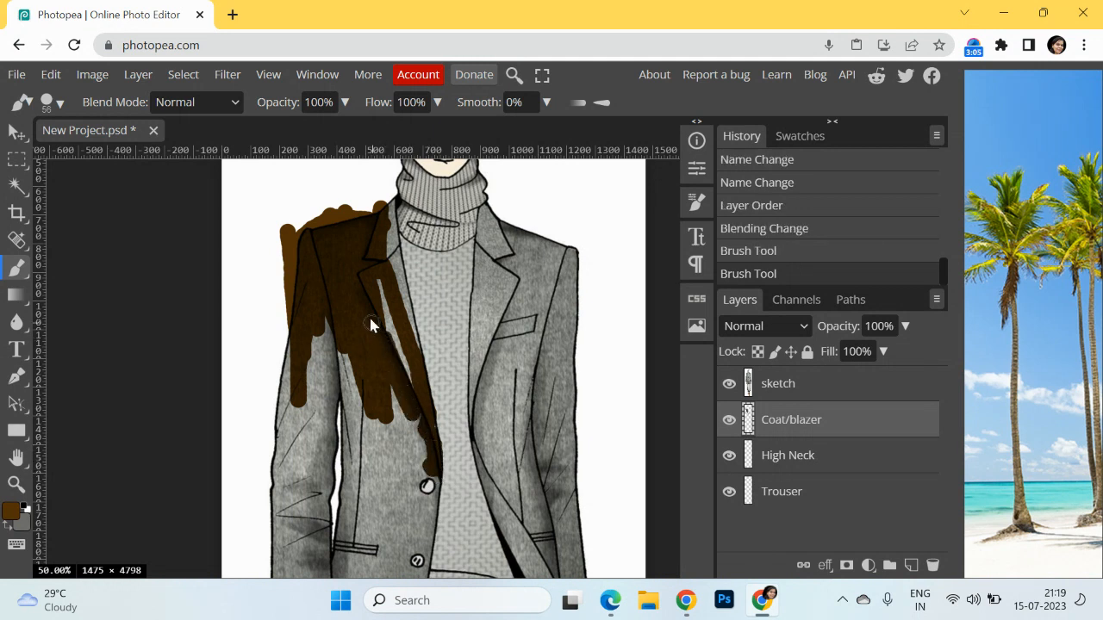
{"action": "mouse_move", "coordinate": [393, 375]}
{"action": "left_mouse_down"}
{"action": "mouse_move", "coordinate": [359, 264]}
{"action": "mouse_move", "coordinate": [381, 291]}
{"action": "mouse_move", "coordinate": [408, 392]}
{"action": "left_mouse_up"}
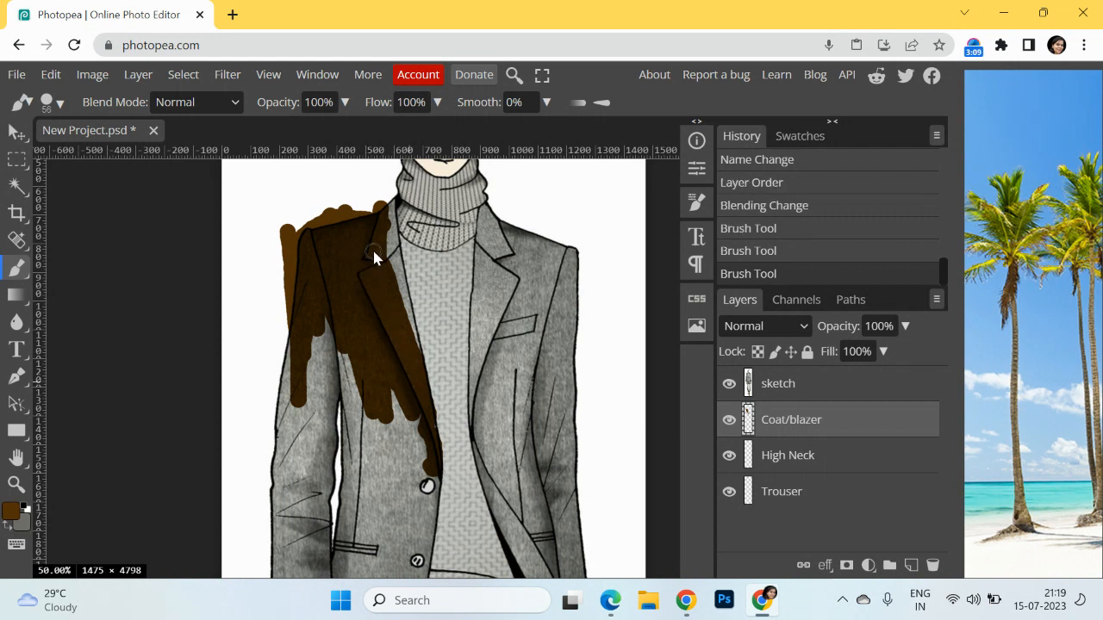
{"action": "mouse_move", "coordinate": [380, 250]}
{"action": "left_mouse_down"}
{"action": "mouse_move", "coordinate": [384, 260]}
{"action": "mouse_move", "coordinate": [385, 204]}
{"action": "left_mouse_up"}
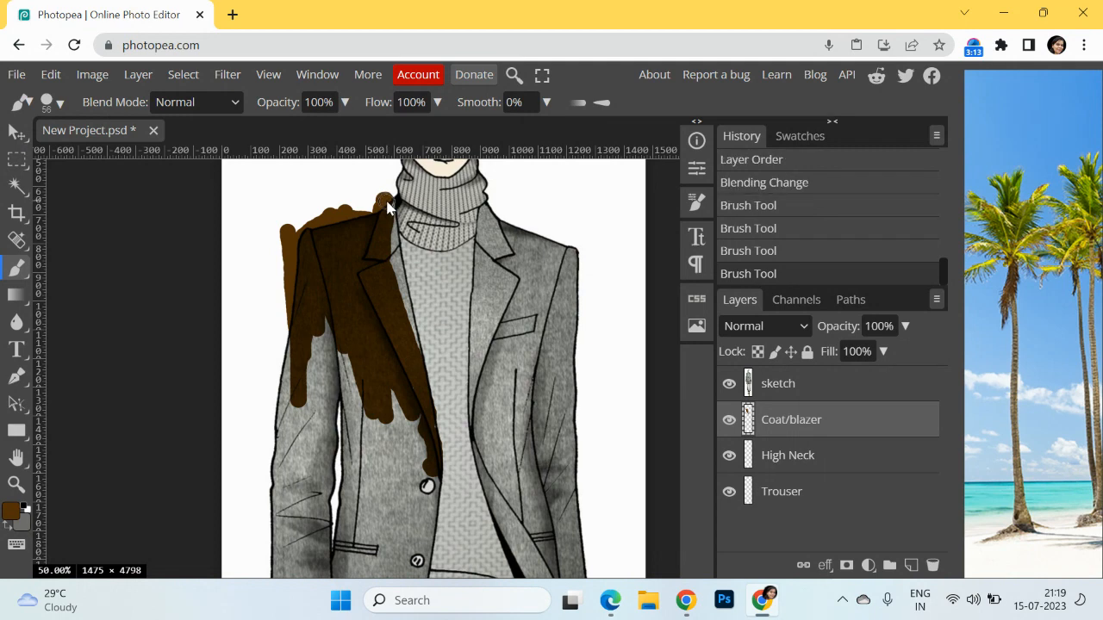
Step: Fill the unpainted gaps along the inner edge of the left collar and lapel with brown brush strokes
{"action": "key", "text": "z"}
{"action": "left_click", "coordinate": [385, 203]}
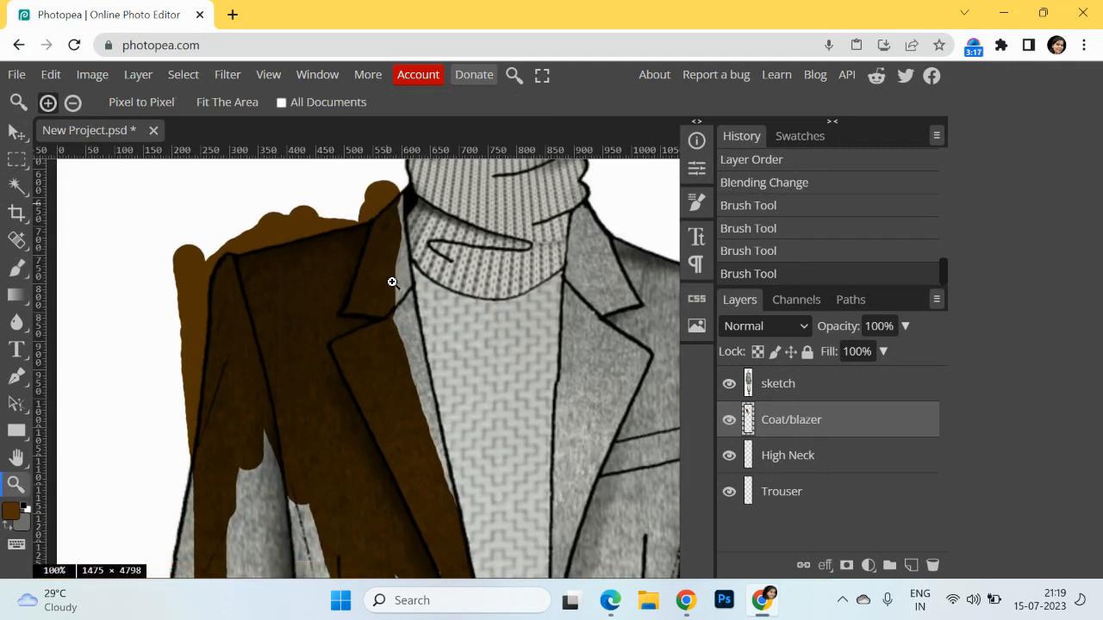
{"action": "key", "text": "b"}
{"action": "left_click_drag", "start_coordinate": [393, 288], "coordinate": [392, 290]}
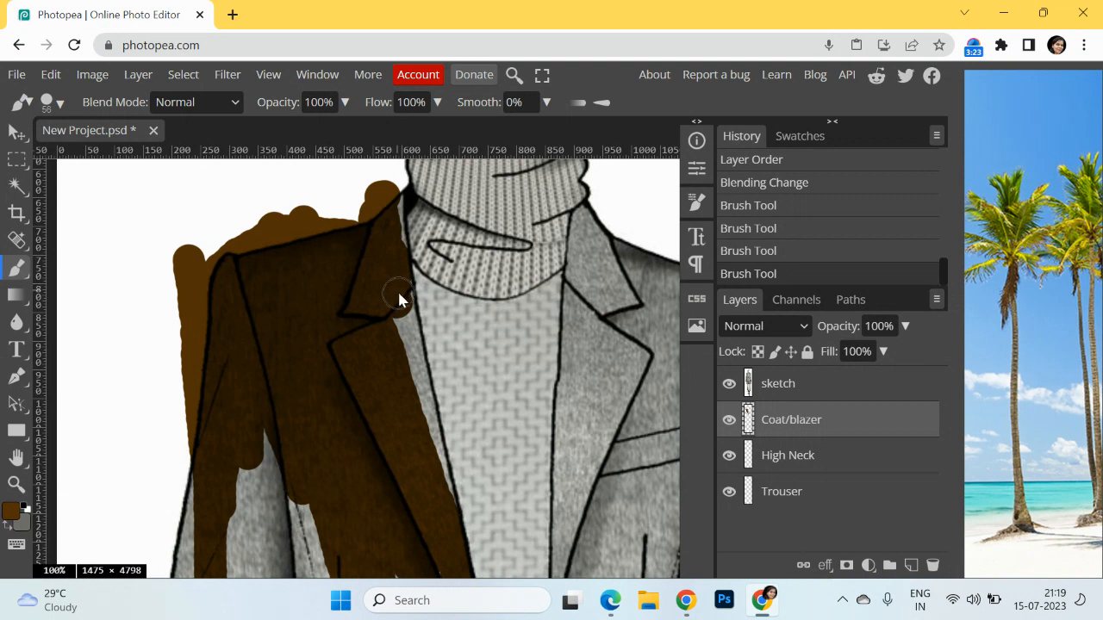
{"action": "left_click_drag", "start_coordinate": [403, 314], "coordinate": [440, 501]}
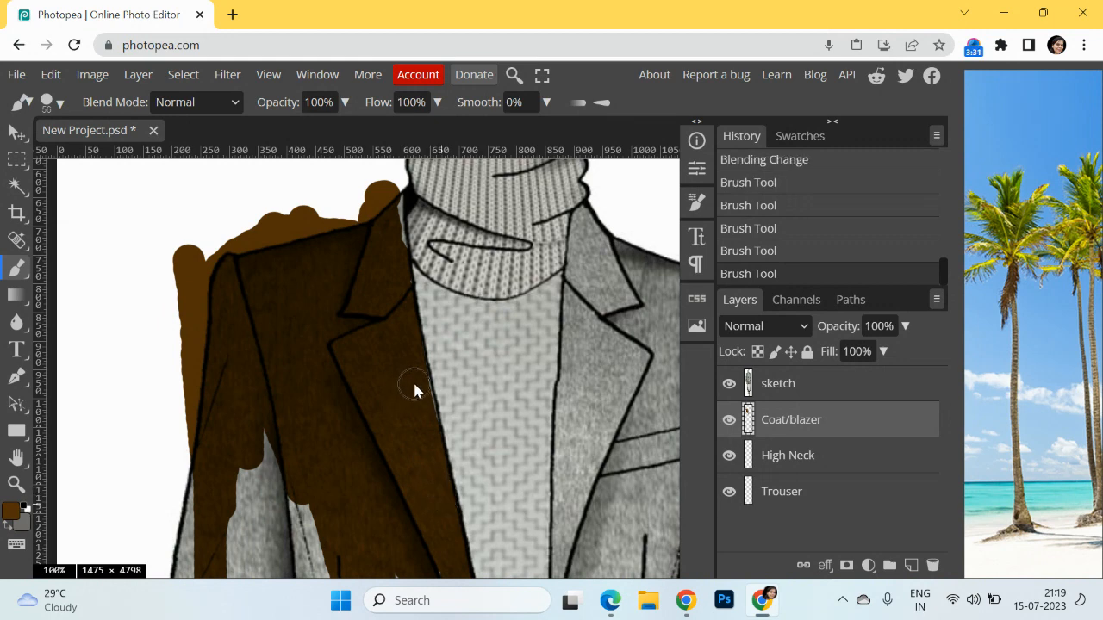
Step: Touch up the left lapel and paint the left sleeve brown down to the forearm on the Coat/blazer layer
{"action": "left_click_drag", "start_coordinate": [417, 412], "coordinate": [387, 326]}
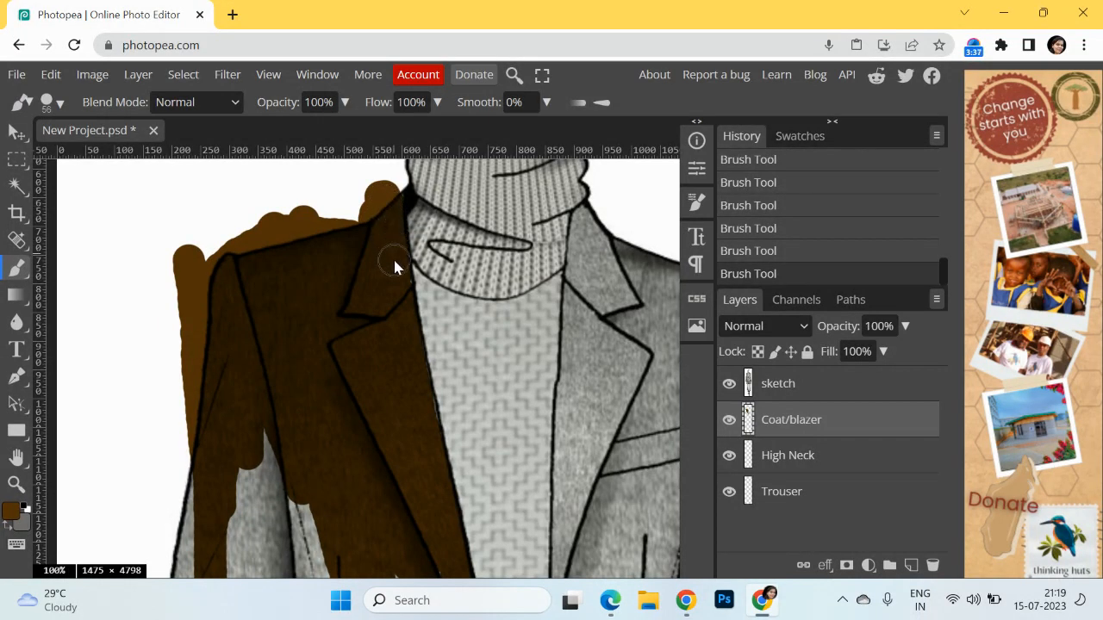
{"action": "scroll", "coordinate": [332, 449], "scroll_direction": "down", "scroll_amount": 5}
{"action": "mouse_move", "coordinate": [247, 226]}
{"action": "left_mouse_down"}
{"action": "mouse_move", "coordinate": [234, 371]}
{"action": "mouse_move", "coordinate": [226, 151]}
{"action": "mouse_move", "coordinate": [229, 411]}
{"action": "mouse_move", "coordinate": [240, 222]}
{"action": "mouse_move", "coordinate": [256, 213]}
{"action": "mouse_move", "coordinate": [261, 307]}
{"action": "mouse_move", "coordinate": [251, 210]}
{"action": "mouse_move", "coordinate": [236, 507]}
{"action": "mouse_move", "coordinate": [199, 330]}
{"action": "mouse_move", "coordinate": [188, 366]}
{"action": "mouse_move", "coordinate": [192, 281]}
{"action": "mouse_move", "coordinate": [181, 473]}
{"action": "mouse_move", "coordinate": [168, 241]}
{"action": "mouse_move", "coordinate": [159, 505]}
{"action": "mouse_move", "coordinate": [188, 193]}
{"action": "mouse_move", "coordinate": [158, 543]}
{"action": "left_mouse_up"}
{"action": "key", "text": "space"}
{"action": "mouse_move", "coordinate": [171, 468]}
{"action": "left_mouse_down"}
{"action": "mouse_move", "coordinate": [170, 234]}
{"action": "mouse_move", "coordinate": [155, 538]}
{"action": "mouse_move", "coordinate": [163, 552]}
{"action": "mouse_move", "coordinate": [172, 543]}
{"action": "mouse_move", "coordinate": [172, 556]}
{"action": "left_mouse_up"}
{"action": "mouse_move", "coordinate": [212, 451]}
{"action": "left_mouse_down"}
{"action": "mouse_move", "coordinate": [198, 377]}
{"action": "mouse_move", "coordinate": [210, 283]}
{"action": "mouse_move", "coordinate": [198, 187]}
{"action": "mouse_move", "coordinate": [234, 472]}
{"action": "mouse_move", "coordinate": [254, 328]}
{"action": "mouse_move", "coordinate": [246, 465]}
{"action": "left_mouse_up"}
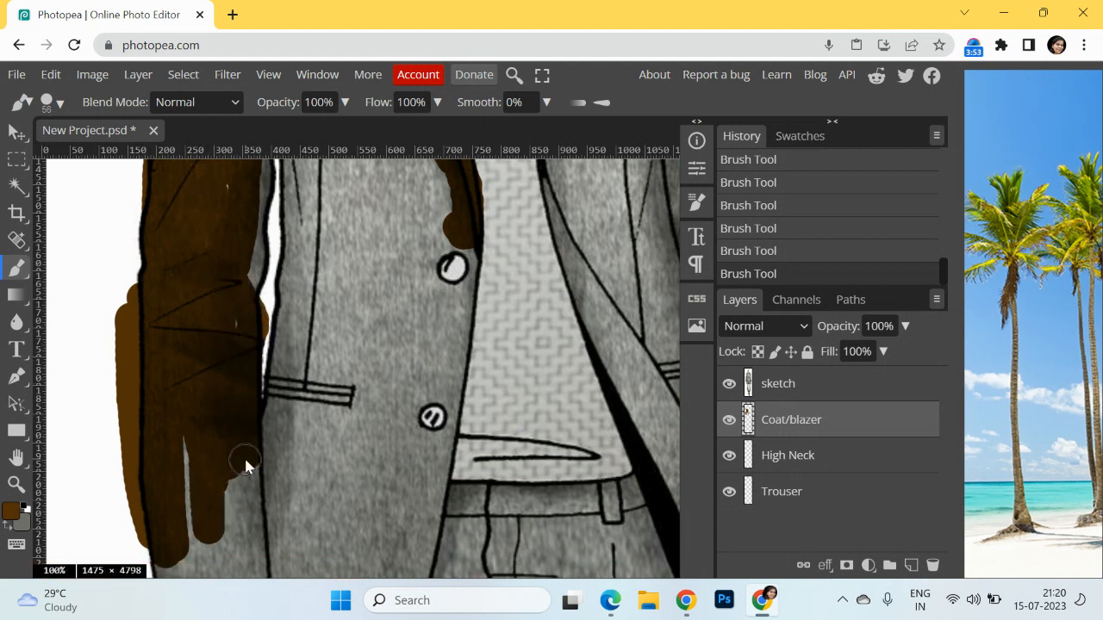
{"action": "left_click_drag", "start_coordinate": [226, 293], "coordinate": [248, 270]}
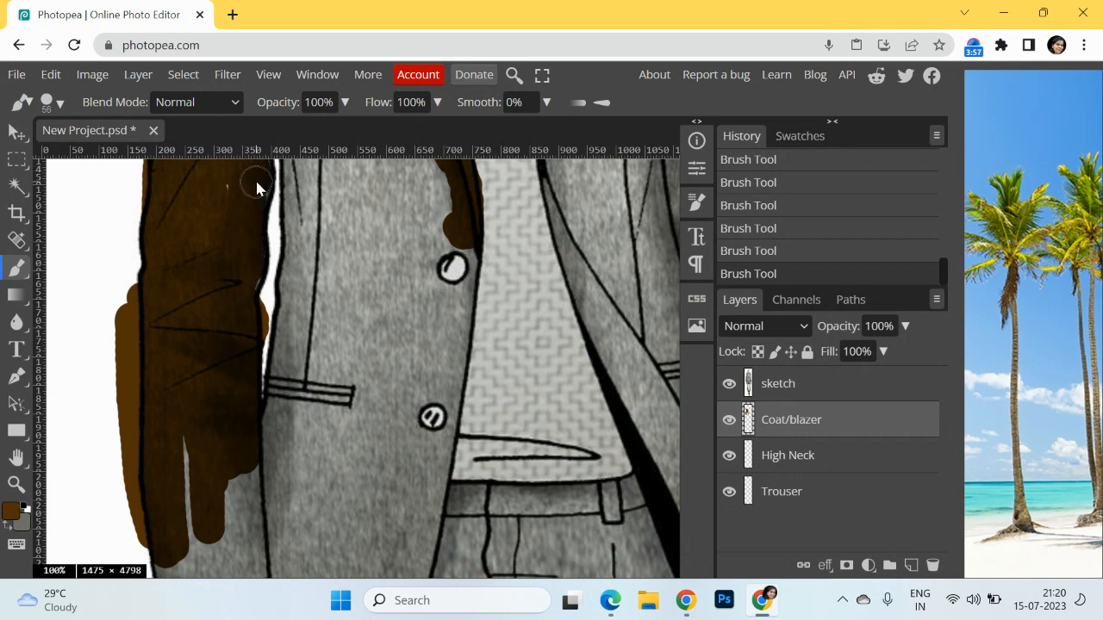
Step: Paint the rest of the left sleeve brown down to the cuff edge, undoing the stroke that went wrong
{"action": "scroll", "coordinate": [204, 406], "scroll_direction": "down", "scroll_amount": 3}
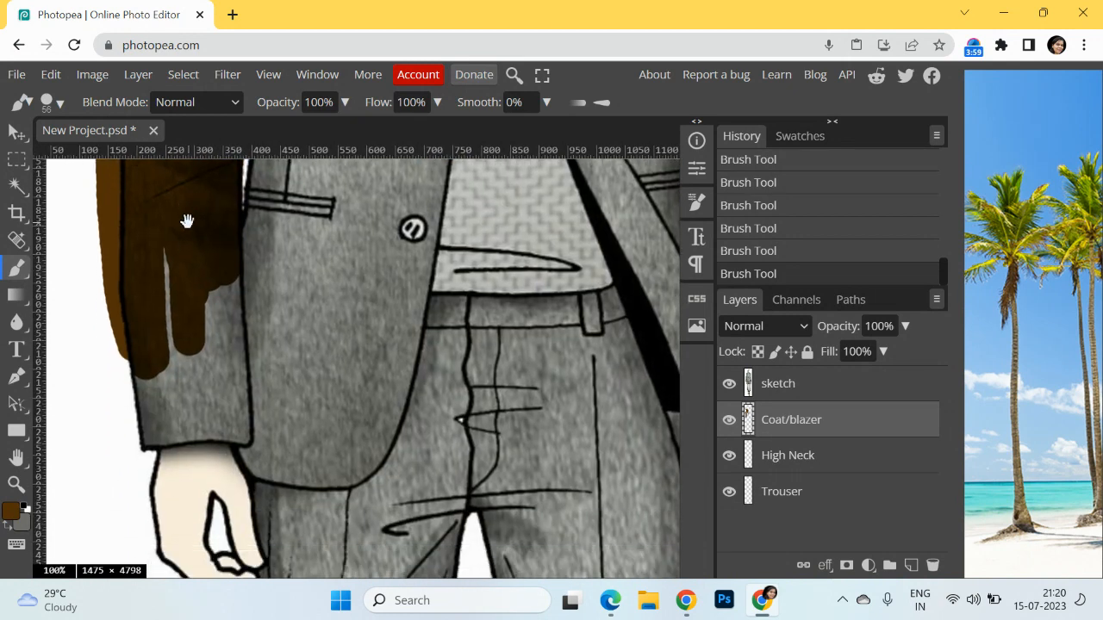
{"action": "left_click_drag", "start_coordinate": [178, 320], "coordinate": [166, 317]}
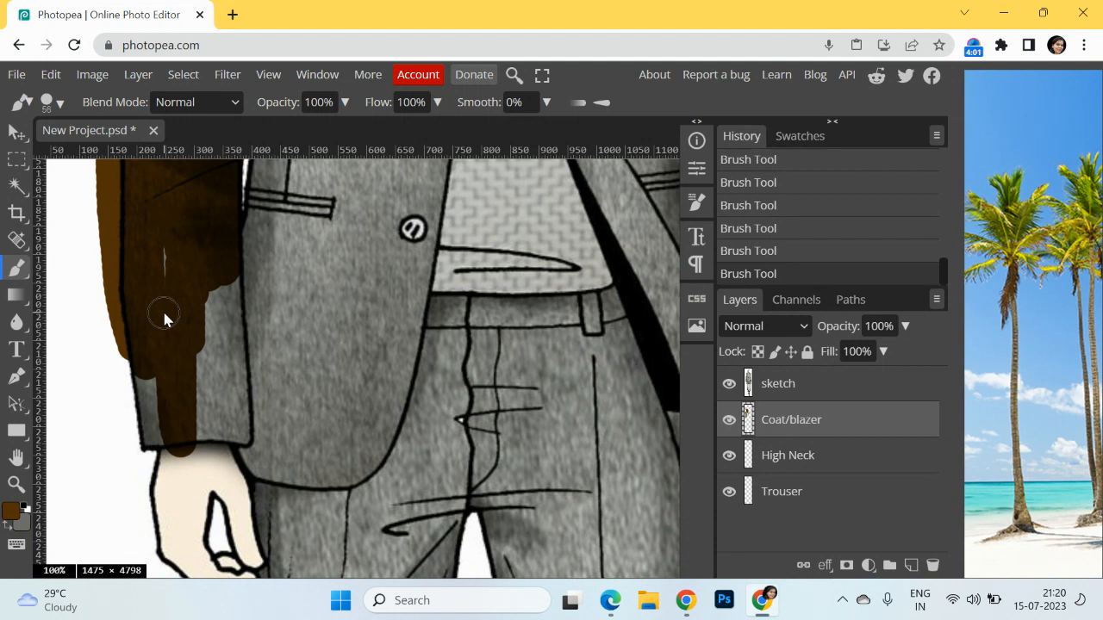
{"action": "key", "text": "ctrl+z"}
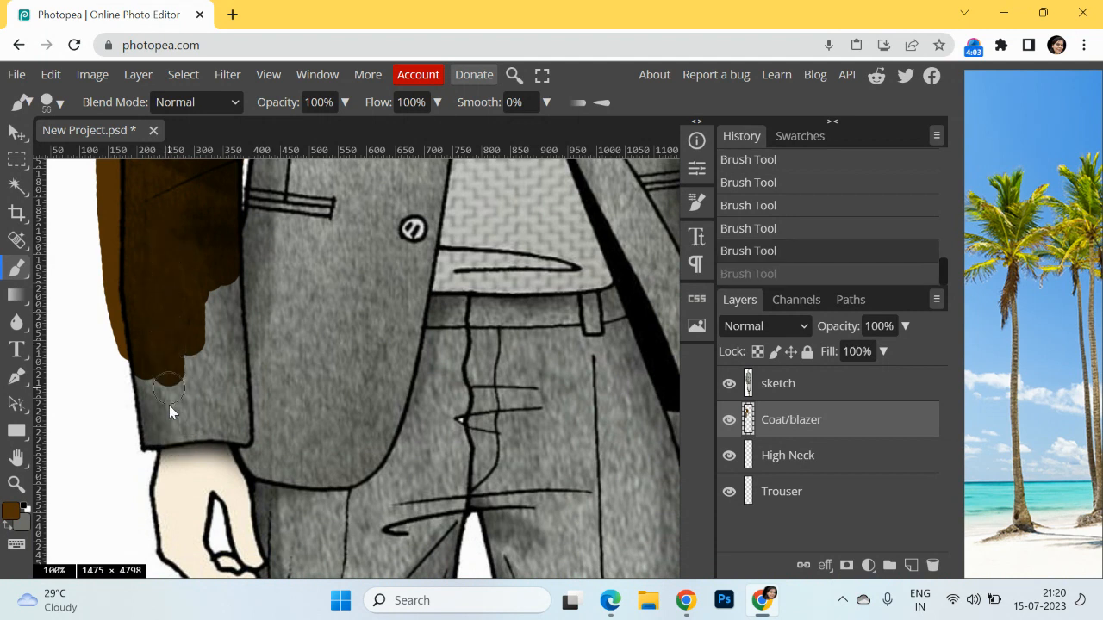
{"action": "mouse_move", "coordinate": [148, 423]}
{"action": "left_mouse_down"}
{"action": "mouse_move", "coordinate": [130, 341]}
{"action": "mouse_move", "coordinate": [154, 394]}
{"action": "mouse_move", "coordinate": [149, 427]}
{"action": "mouse_move", "coordinate": [263, 410]}
{"action": "mouse_move", "coordinate": [191, 404]}
{"action": "mouse_move", "coordinate": [220, 354]}
{"action": "left_mouse_up"}
Step: Paint the lower part of the blazer's left front panel brown, covering the curved hem and the pocket area
{"action": "mouse_move", "coordinate": [212, 277]}
{"action": "left_mouse_down"}
{"action": "mouse_move", "coordinate": [220, 363]}
{"action": "mouse_move", "coordinate": [229, 265]}
{"action": "mouse_move", "coordinate": [239, 429]}
{"action": "mouse_move", "coordinate": [131, 438]}
{"action": "mouse_move", "coordinate": [284, 356]}
{"action": "mouse_move", "coordinate": [204, 417]}
{"action": "mouse_move", "coordinate": [232, 418]}
{"action": "mouse_move", "coordinate": [253, 436]}
{"action": "mouse_move", "coordinate": [254, 458]}
{"action": "mouse_move", "coordinate": [241, 438]}
{"action": "mouse_move", "coordinate": [265, 462]}
{"action": "mouse_move", "coordinate": [303, 472]}
{"action": "mouse_move", "coordinate": [356, 467]}
{"action": "mouse_move", "coordinate": [386, 418]}
{"action": "left_mouse_up"}
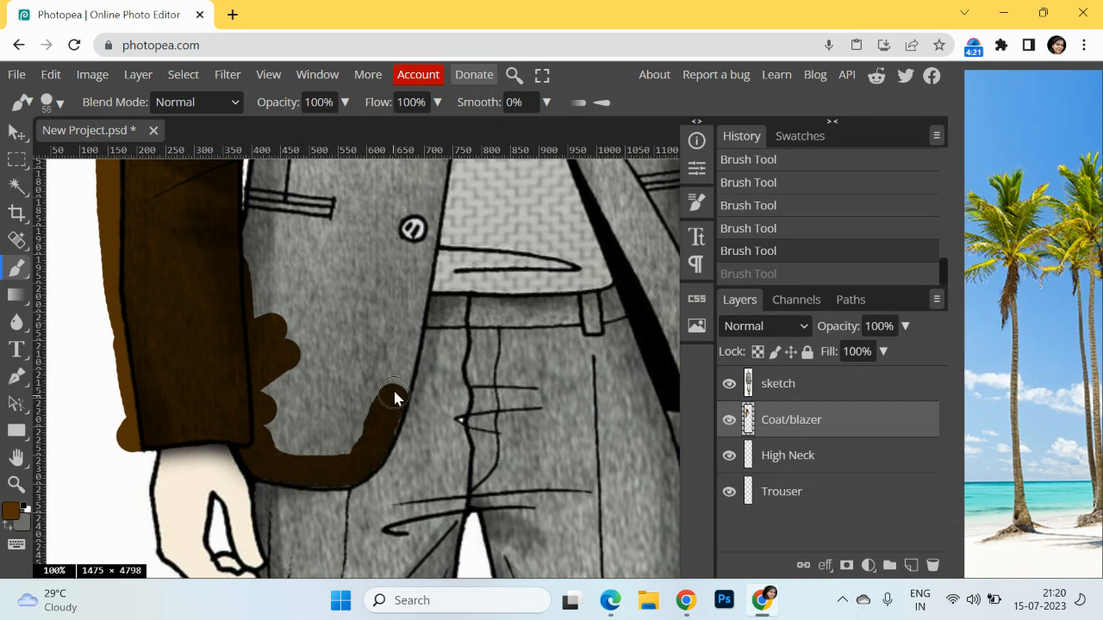
{"action": "mouse_move", "coordinate": [413, 285]}
{"action": "left_mouse_down"}
{"action": "mouse_move", "coordinate": [345, 301]}
{"action": "mouse_move", "coordinate": [334, 372]}
{"action": "mouse_move", "coordinate": [341, 308]}
{"action": "mouse_move", "coordinate": [308, 402]}
{"action": "mouse_move", "coordinate": [281, 250]}
{"action": "mouse_move", "coordinate": [299, 371]}
{"action": "mouse_move", "coordinate": [289, 123]}
{"action": "mouse_move", "coordinate": [255, 406]}
{"action": "mouse_move", "coordinate": [259, 162]}
{"action": "left_mouse_up"}
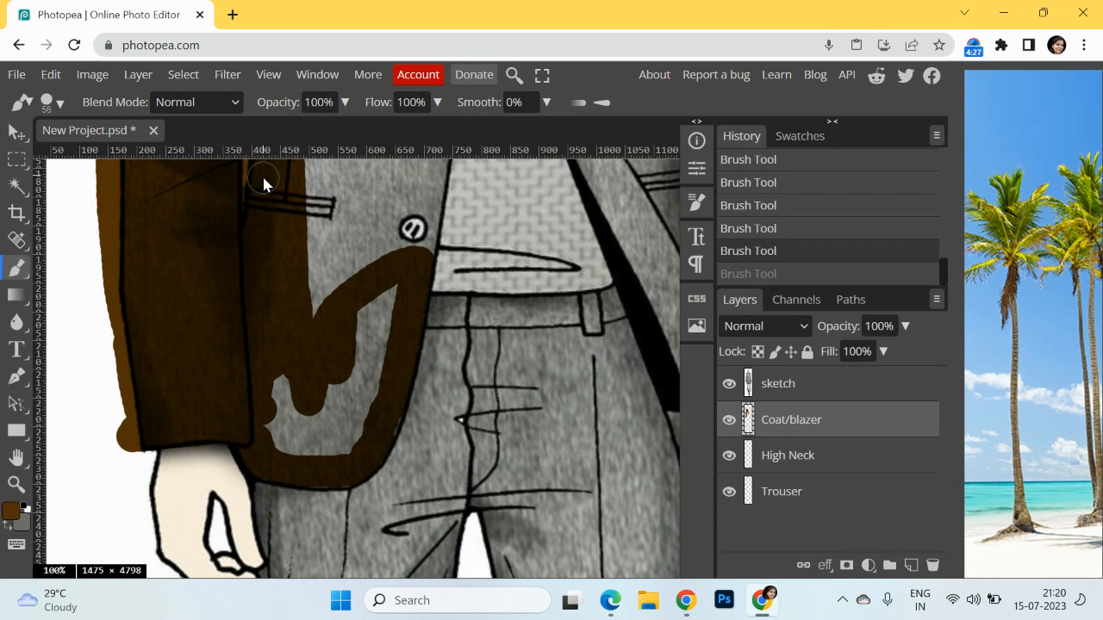
{"action": "mouse_move", "coordinate": [293, 292]}
{"action": "left_mouse_down"}
{"action": "mouse_move", "coordinate": [301, 436]}
{"action": "mouse_move", "coordinate": [284, 372]}
{"action": "mouse_move", "coordinate": [276, 434]}
{"action": "mouse_move", "coordinate": [288, 443]}
{"action": "mouse_move", "coordinate": [352, 441]}
{"action": "mouse_move", "coordinate": [352, 350]}
{"action": "mouse_move", "coordinate": [327, 443]}
{"action": "mouse_move", "coordinate": [384, 320]}
{"action": "mouse_move", "coordinate": [376, 296]}
{"action": "mouse_move", "coordinate": [383, 353]}
{"action": "left_mouse_up"}
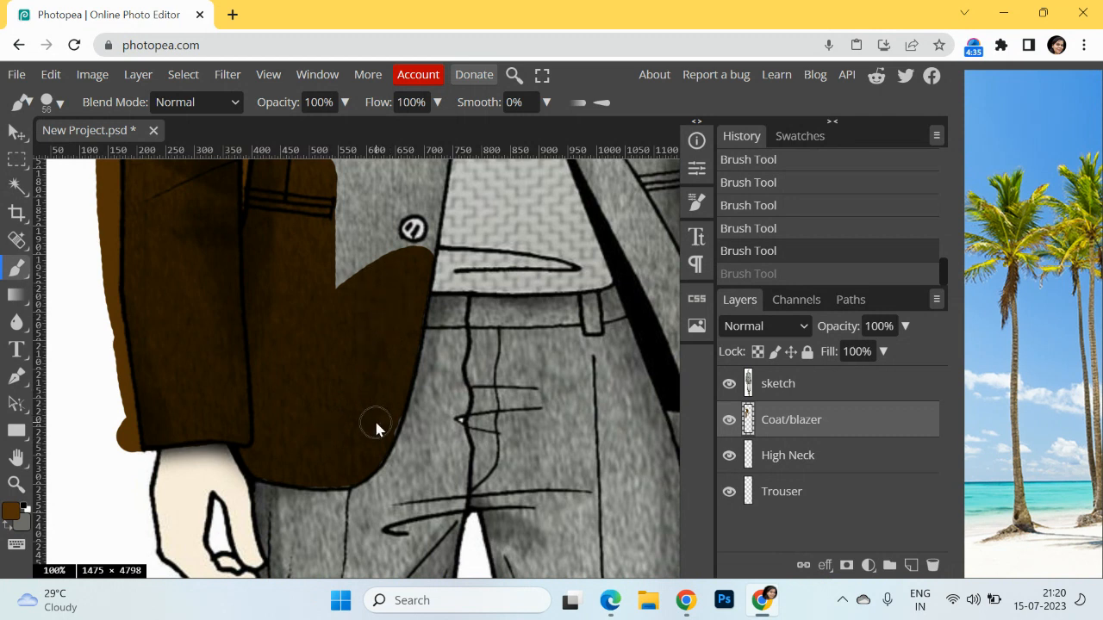
Step: Paint the side of the left front panel brown up to the chest and fill the gap along the sleeve's inner edge
{"action": "mouse_move", "coordinate": [388, 407]}
{"action": "left_mouse_down"}
{"action": "mouse_move", "coordinate": [357, 353]}
{"action": "mouse_move", "coordinate": [326, 514]}
{"action": "left_mouse_up"}
{"action": "mouse_move", "coordinate": [312, 360]}
{"action": "left_mouse_down"}
{"action": "mouse_move", "coordinate": [314, 415]}
{"action": "mouse_move", "coordinate": [316, 235]}
{"action": "mouse_move", "coordinate": [302, 321]}
{"action": "mouse_move", "coordinate": [294, 221]}
{"action": "mouse_move", "coordinate": [288, 306]}
{"action": "mouse_move", "coordinate": [277, 182]}
{"action": "mouse_move", "coordinate": [259, 330]}
{"action": "mouse_move", "coordinate": [250, 183]}
{"action": "mouse_move", "coordinate": [244, 333]}
{"action": "mouse_move", "coordinate": [261, 235]}
{"action": "left_mouse_up"}
{"action": "left_click_drag", "start_coordinate": [299, 287], "coordinate": [303, 453]}
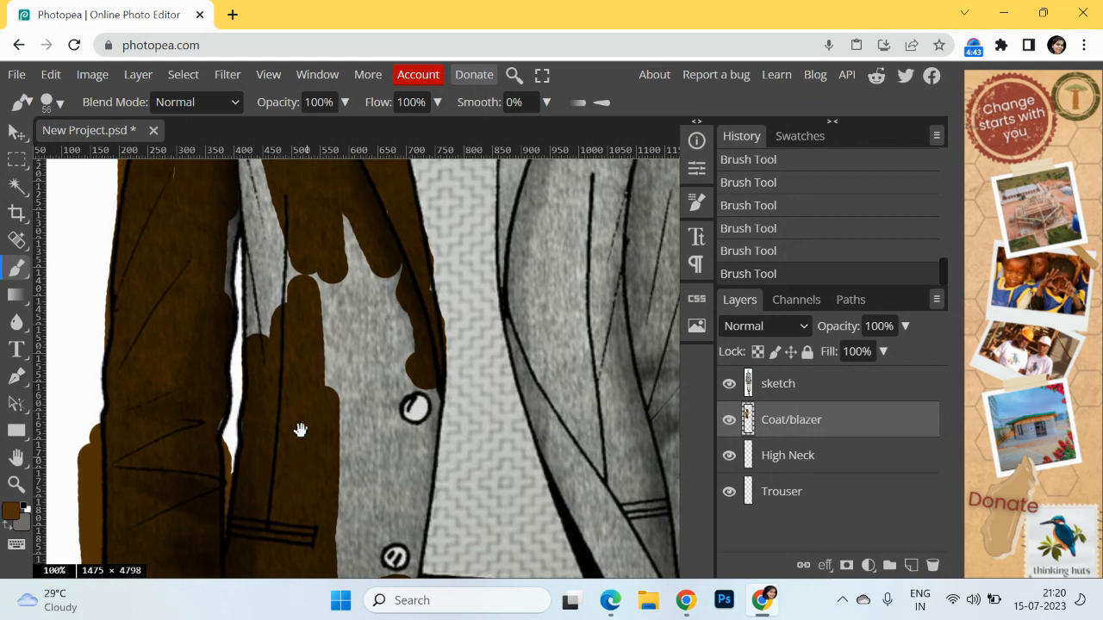
{"action": "mouse_move", "coordinate": [302, 276]}
{"action": "left_mouse_down"}
{"action": "mouse_move", "coordinate": [266, 207]}
{"action": "mouse_move", "coordinate": [261, 219]}
{"action": "left_mouse_up"}
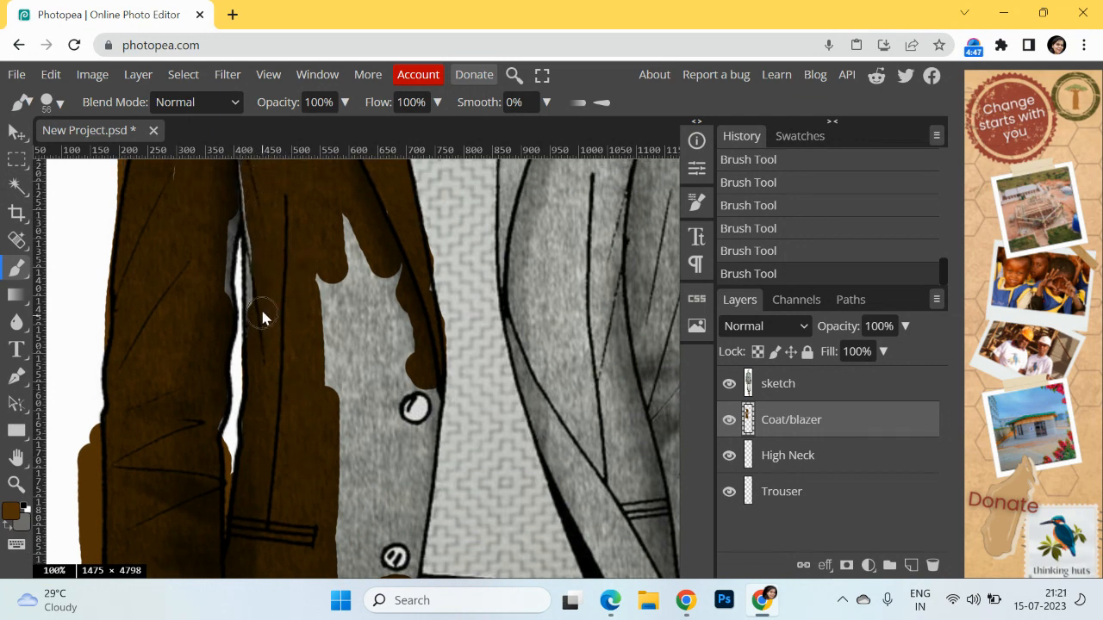
{"action": "left_click_drag", "start_coordinate": [261, 278], "coordinate": [247, 152]}
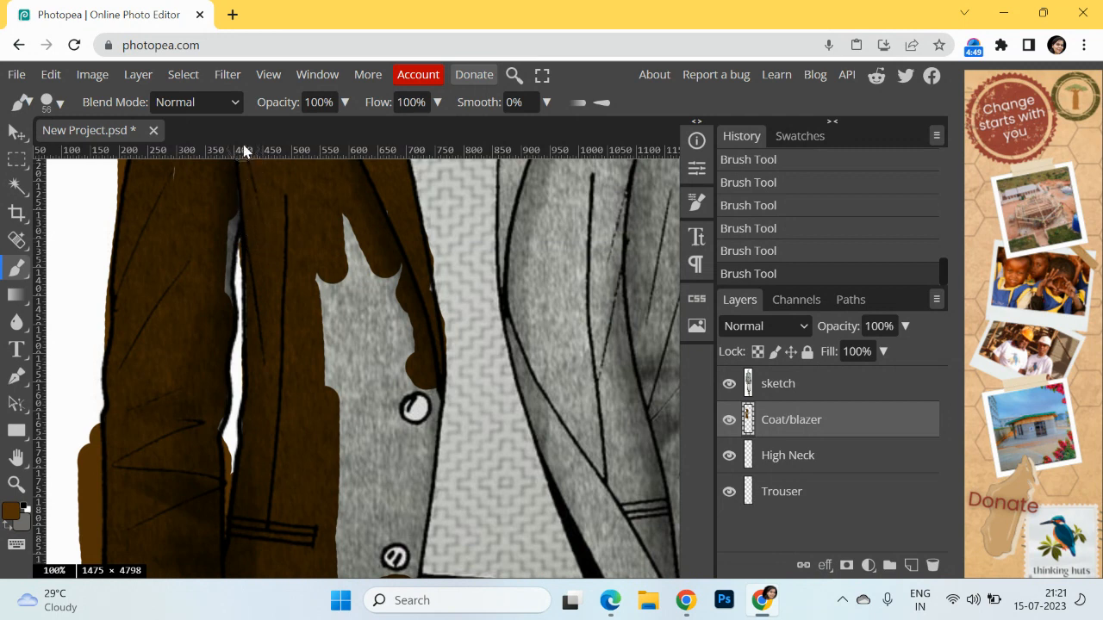
{"action": "left_click_drag", "start_coordinate": [224, 217], "coordinate": [219, 267]}
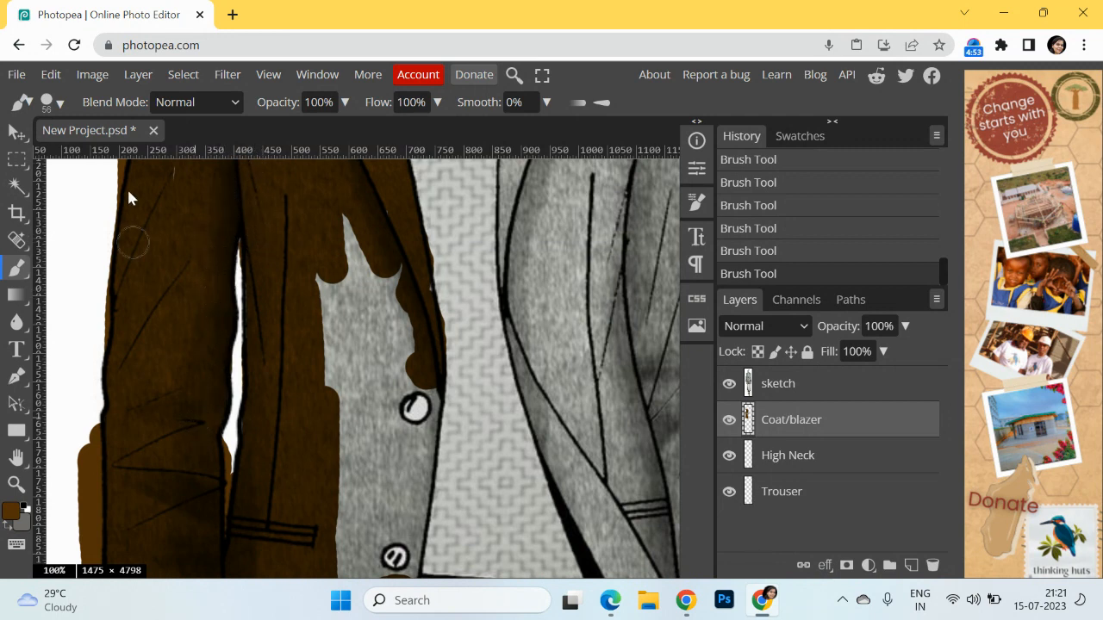
Step: Fill the middle of the left front panel with brown up to the area around the two buttons
{"action": "mouse_move", "coordinate": [338, 207]}
{"action": "left_mouse_down"}
{"action": "mouse_move", "coordinate": [357, 310]}
{"action": "mouse_move", "coordinate": [362, 241]}
{"action": "mouse_move", "coordinate": [366, 348]}
{"action": "mouse_move", "coordinate": [394, 282]}
{"action": "mouse_move", "coordinate": [387, 334]}
{"action": "mouse_move", "coordinate": [381, 224]}
{"action": "mouse_move", "coordinate": [398, 252]}
{"action": "mouse_move", "coordinate": [392, 345]}
{"action": "mouse_move", "coordinate": [376, 377]}
{"action": "mouse_move", "coordinate": [362, 377]}
{"action": "mouse_move", "coordinate": [332, 271]}
{"action": "mouse_move", "coordinate": [337, 387]}
{"action": "mouse_move", "coordinate": [285, 205]}
{"action": "mouse_move", "coordinate": [318, 412]}
{"action": "mouse_move", "coordinate": [340, 371]}
{"action": "mouse_move", "coordinate": [350, 456]}
{"action": "mouse_move", "coordinate": [356, 394]}
{"action": "mouse_move", "coordinate": [360, 474]}
{"action": "mouse_move", "coordinate": [335, 440]}
{"action": "left_mouse_up"}
{"action": "scroll", "coordinate": [319, 362], "scroll_direction": "down", "scroll_amount": 4}
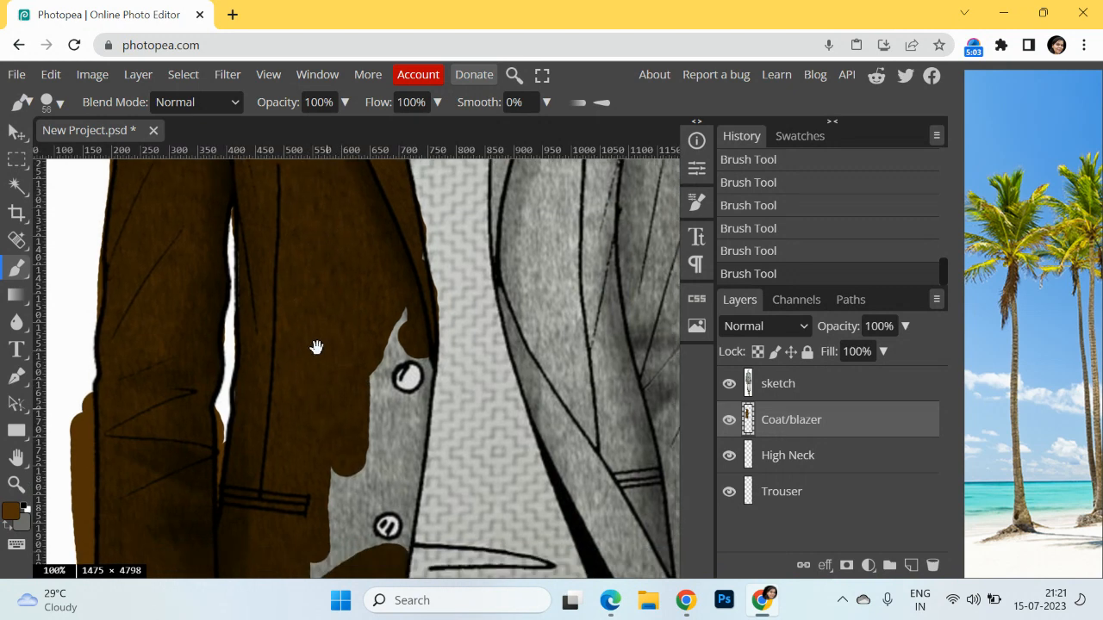
{"action": "mouse_move", "coordinate": [302, 312]}
{"action": "left_mouse_down"}
{"action": "mouse_move", "coordinate": [289, 429]}
{"action": "mouse_move", "coordinate": [307, 332]}
{"action": "mouse_move", "coordinate": [311, 429]}
{"action": "mouse_move", "coordinate": [303, 386]}
{"action": "mouse_move", "coordinate": [285, 463]}
{"action": "mouse_move", "coordinate": [282, 406]}
{"action": "mouse_move", "coordinate": [305, 340]}
{"action": "mouse_move", "coordinate": [346, 311]}
{"action": "mouse_move", "coordinate": [360, 339]}
{"action": "mouse_move", "coordinate": [367, 305]}
{"action": "mouse_move", "coordinate": [353, 331]}
{"action": "left_mouse_up"}
{"action": "mouse_move", "coordinate": [341, 261]}
{"action": "left_mouse_down"}
{"action": "mouse_move", "coordinate": [344, 216]}
{"action": "mouse_move", "coordinate": [365, 187]}
{"action": "mouse_move", "coordinate": [362, 218]}
{"action": "left_mouse_up"}
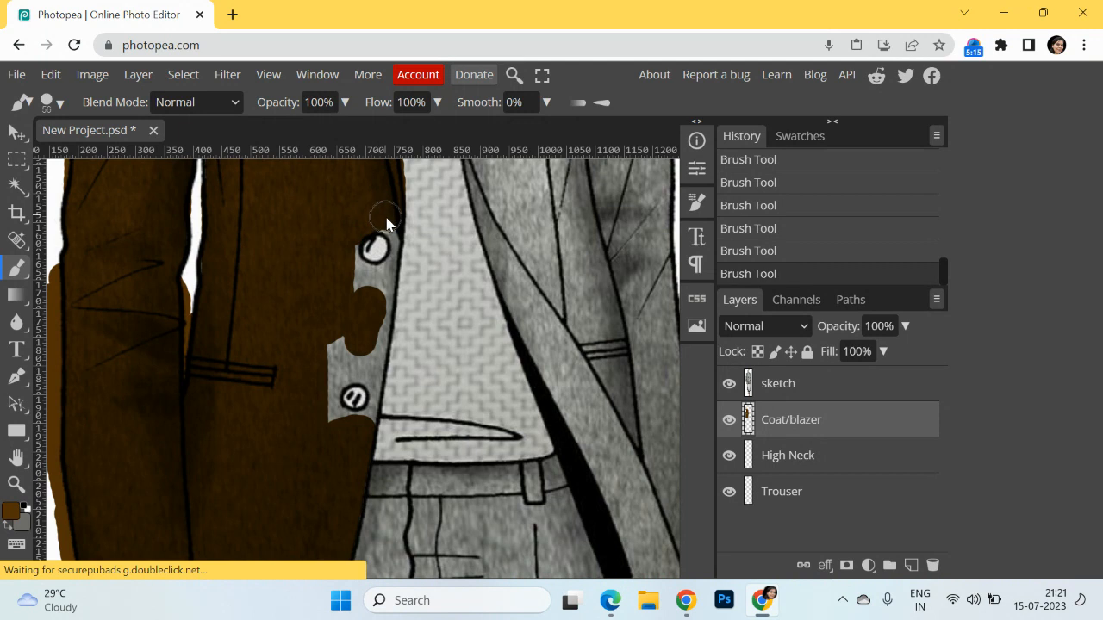
Step: Undo the dab over the upper button and paint brown around both buttons with 35 px and 25 px brushes, leaving the buttons unpainted
{"action": "left_click", "coordinate": [369, 258]}
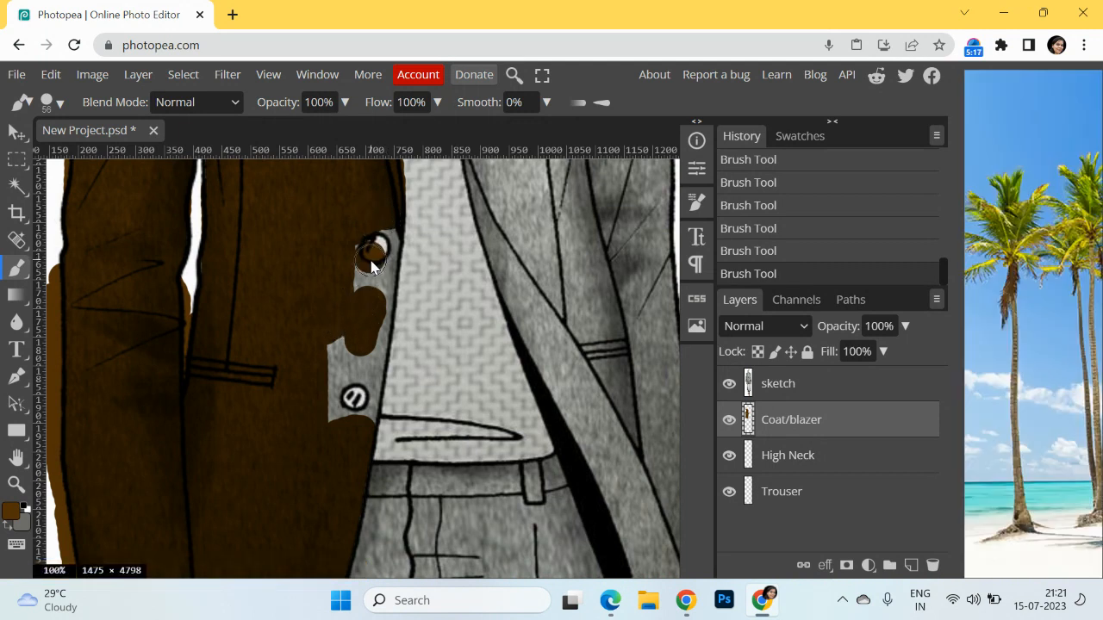
{"action": "key", "text": "ctrl+z"}
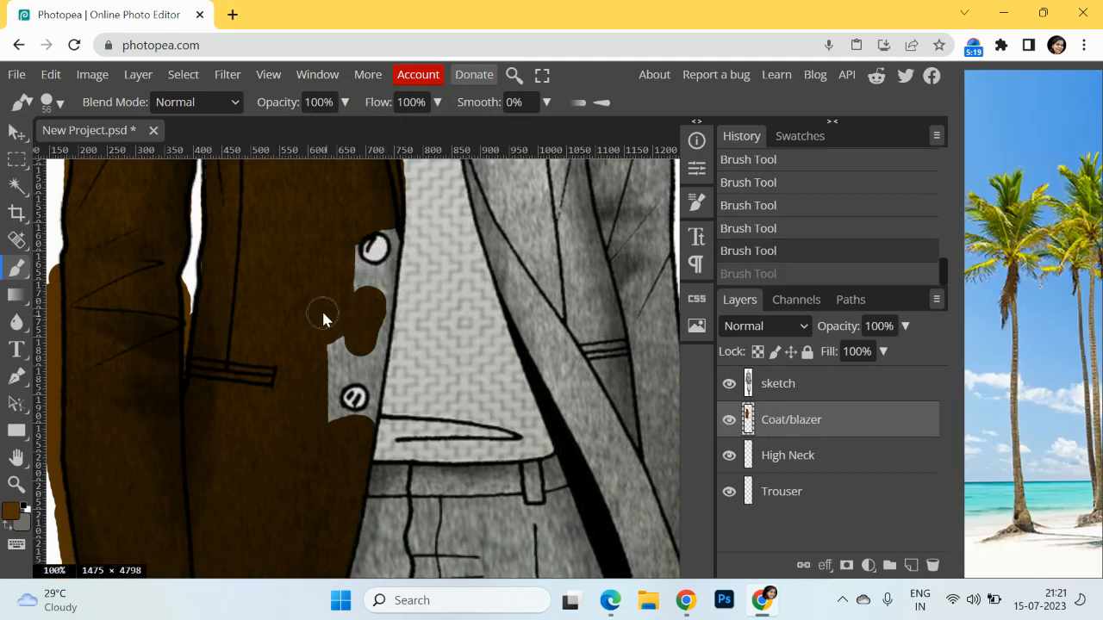
{"action": "key", "text": "bracketleft"}
{"action": "mouse_move", "coordinate": [390, 282]}
{"action": "left_mouse_down"}
{"action": "mouse_move", "coordinate": [376, 376]}
{"action": "mouse_move", "coordinate": [334, 358]}
{"action": "mouse_move", "coordinate": [340, 343]}
{"action": "mouse_move", "coordinate": [336, 361]}
{"action": "mouse_move", "coordinate": [369, 354]}
{"action": "mouse_move", "coordinate": [339, 368]}
{"action": "mouse_move", "coordinate": [336, 414]}
{"action": "left_mouse_up"}
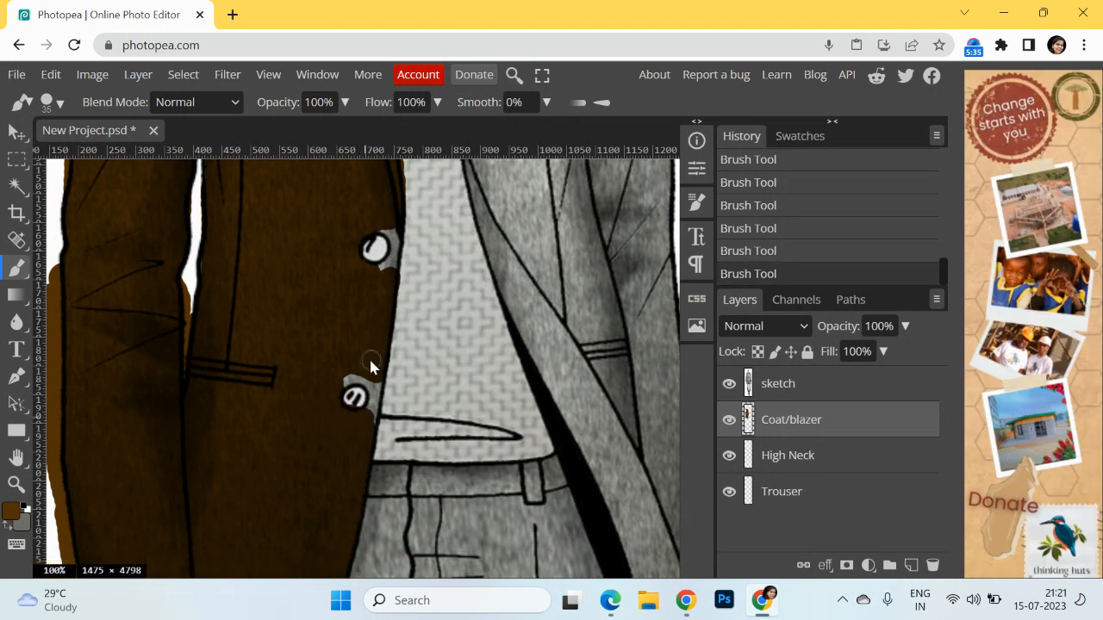
{"action": "key", "text": "ctrl+z"}
{"action": "mouse_move", "coordinate": [358, 384]}
{"action": "left_mouse_down"}
{"action": "mouse_move", "coordinate": [337, 386]}
{"action": "mouse_move", "coordinate": [363, 377]}
{"action": "left_mouse_up"}
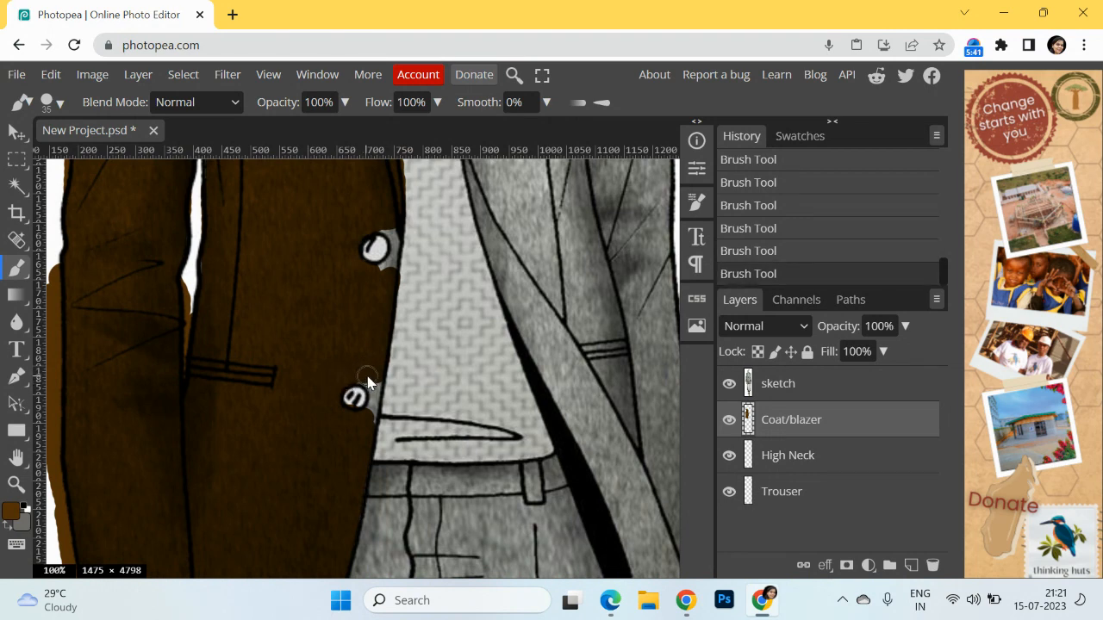
{"action": "mouse_move", "coordinate": [362, 392]}
{"action": "left_mouse_down"}
{"action": "mouse_move", "coordinate": [373, 397]}
{"action": "mouse_move", "coordinate": [362, 444]}
{"action": "mouse_move", "coordinate": [369, 416]}
{"action": "left_mouse_up"}
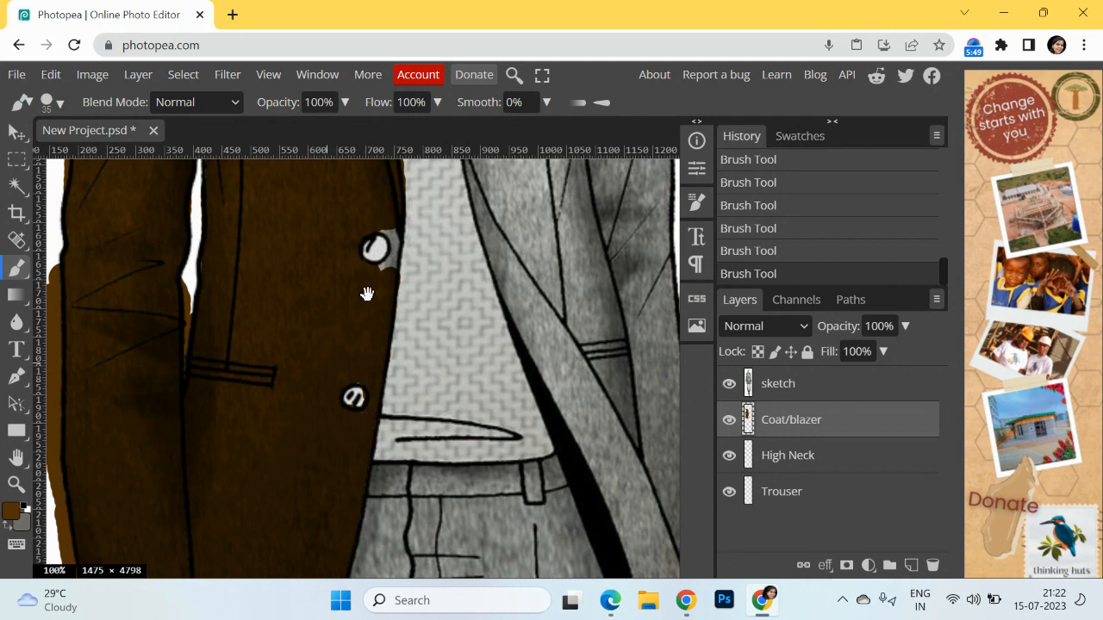
{"action": "mouse_move", "coordinate": [390, 269]}
{"action": "left_mouse_down"}
{"action": "mouse_move", "coordinate": [383, 235]}
{"action": "mouse_move", "coordinate": [394, 238]}
{"action": "left_mouse_up"}
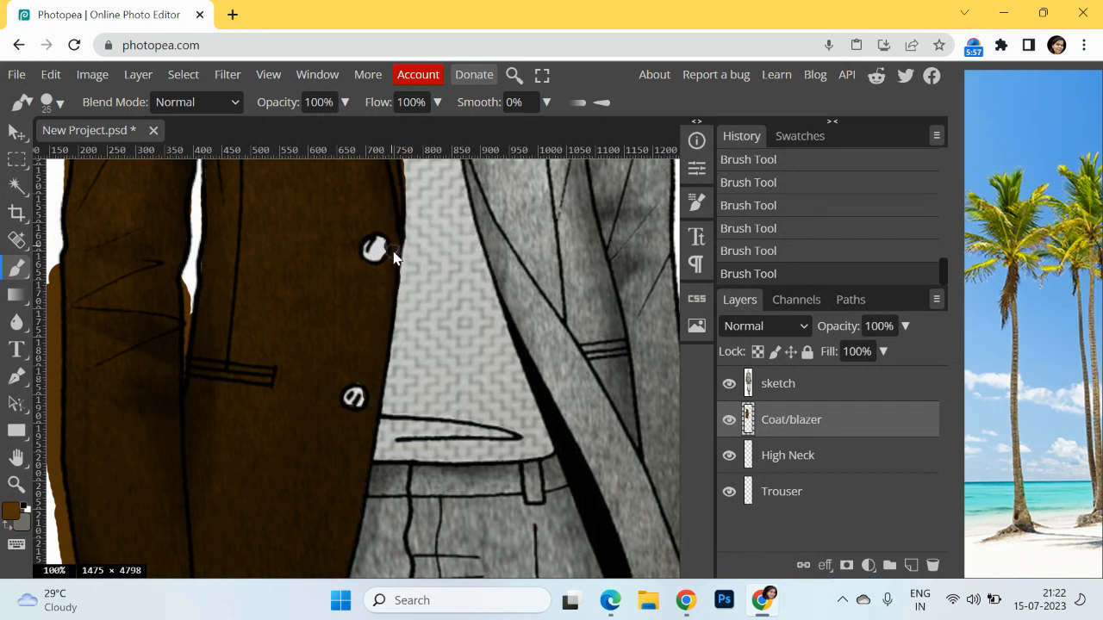
Step: Place the first brown marks on the blazer's right collar and lapel with the 25 px brush
{"action": "left_click_drag", "start_coordinate": [277, 256], "coordinate": [215, 539]}
{"action": "left_click_drag", "start_coordinate": [260, 280], "coordinate": [257, 298]}
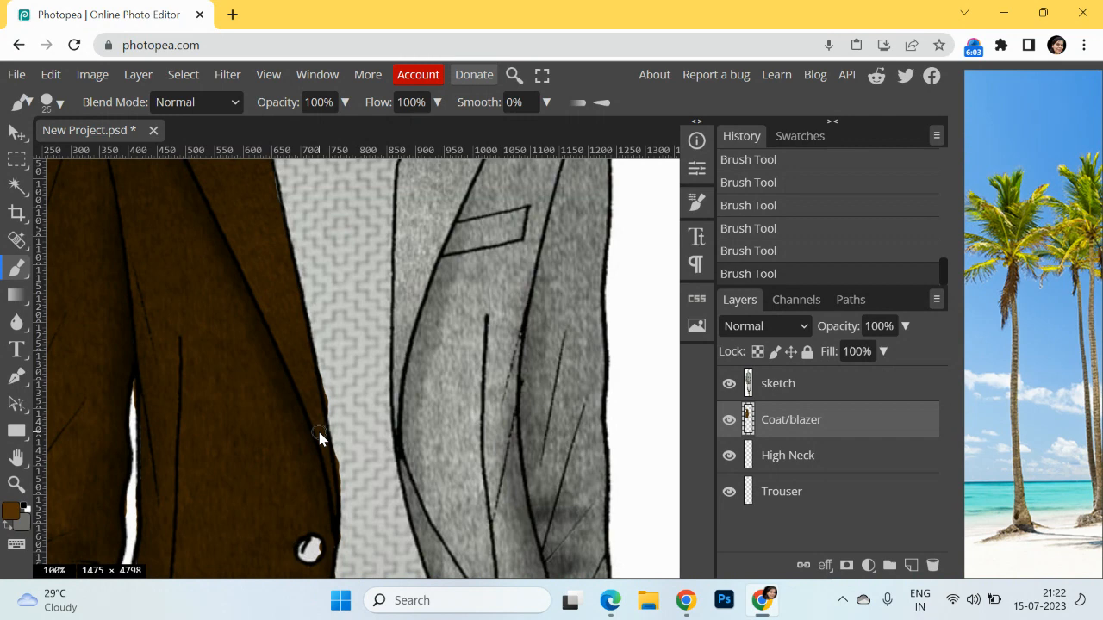
{"action": "left_click_drag", "start_coordinate": [215, 324], "coordinate": [216, 517]}
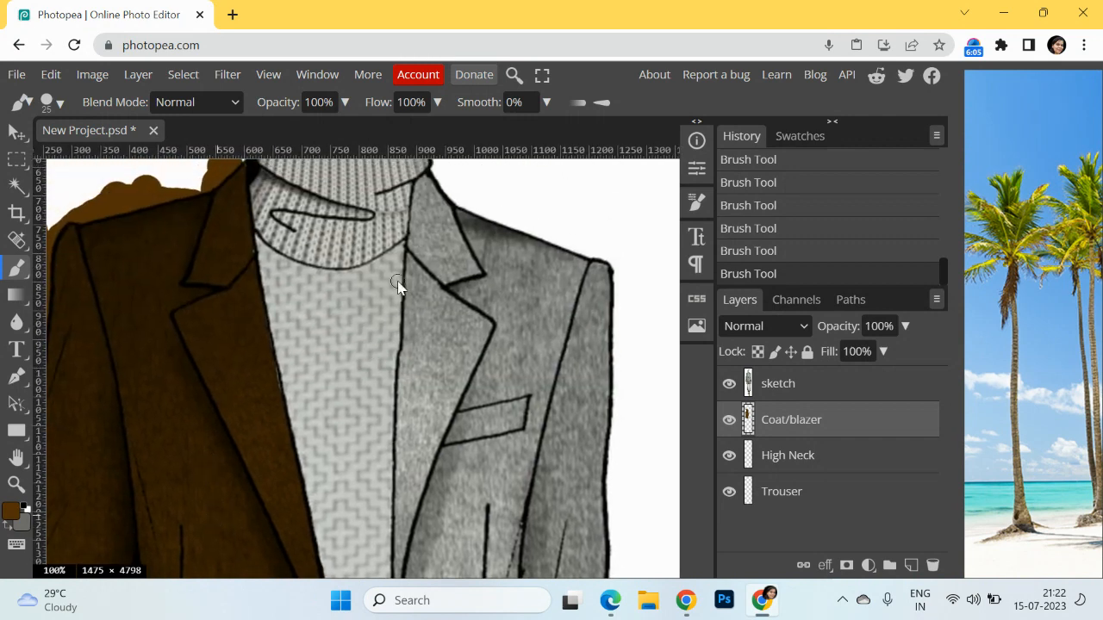
{"action": "left_click_drag", "start_coordinate": [433, 345], "coordinate": [429, 293]}
{"action": "left_click_drag", "start_coordinate": [418, 243], "coordinate": [417, 235]}
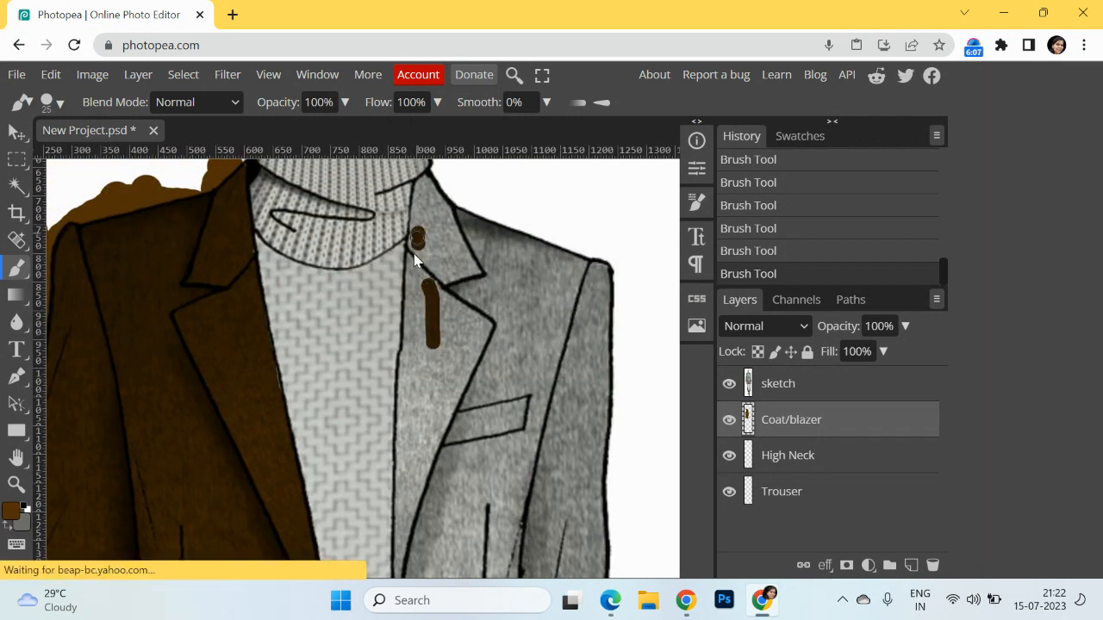
{"action": "left_click_drag", "start_coordinate": [414, 285], "coordinate": [405, 410]}
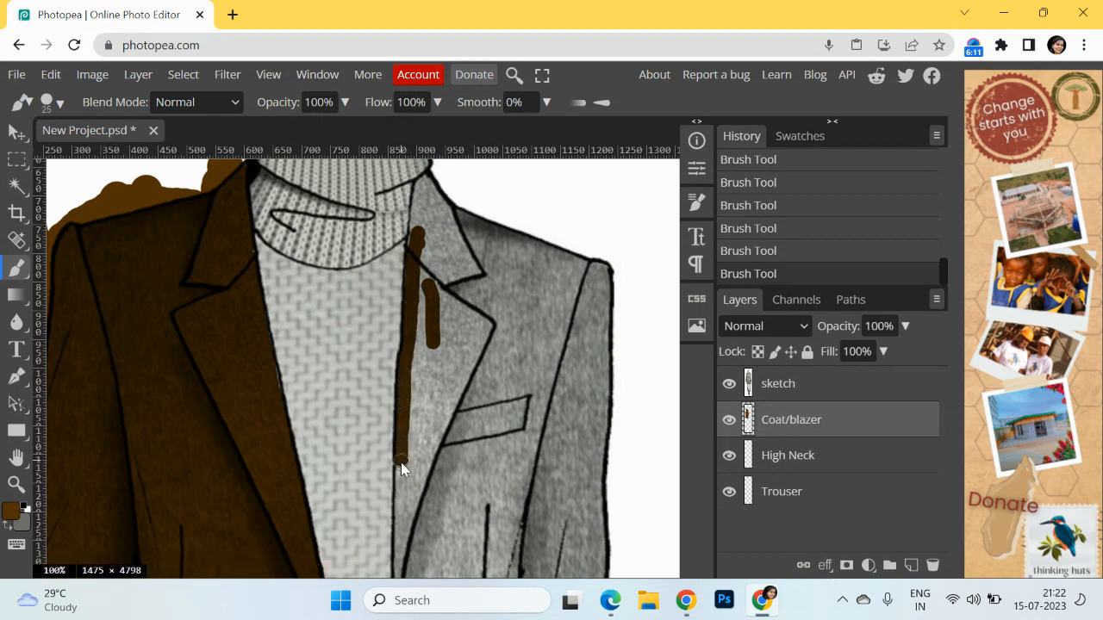
{"action": "mouse_move", "coordinate": [422, 448]}
{"action": "left_mouse_down"}
{"action": "mouse_move", "coordinate": [434, 326]}
{"action": "mouse_move", "coordinate": [427, 448]}
{"action": "mouse_move", "coordinate": [413, 270]}
{"action": "mouse_move", "coordinate": [424, 366]}
{"action": "mouse_move", "coordinate": [423, 243]}
{"action": "mouse_move", "coordinate": [431, 348]}
{"action": "mouse_move", "coordinate": [412, 219]}
{"action": "left_mouse_up"}
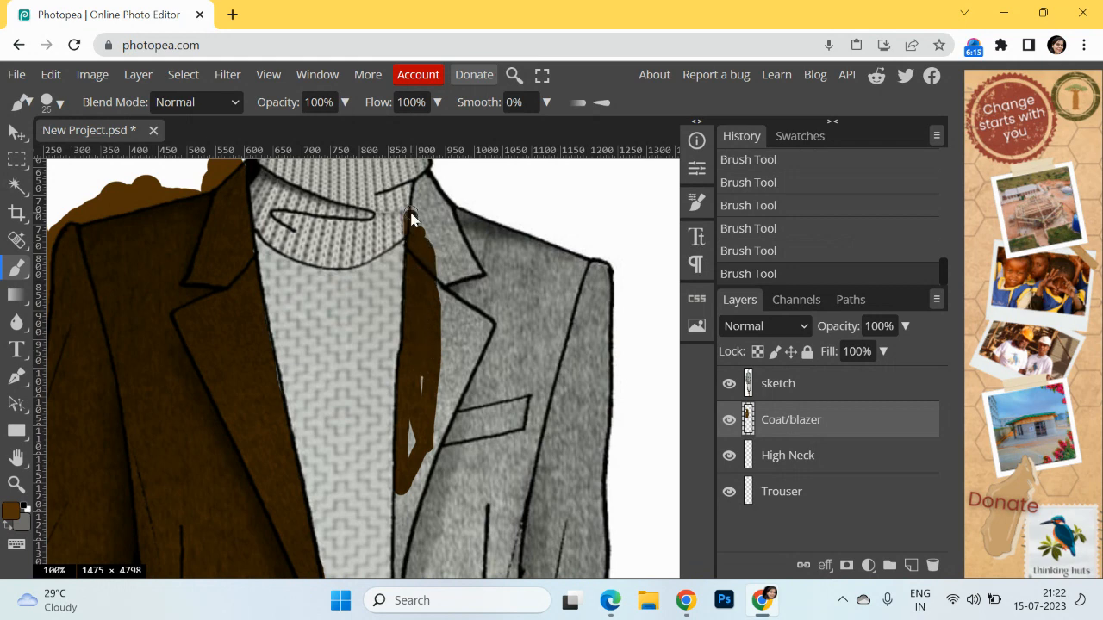
{"action": "key", "text": "ctrl+z"}
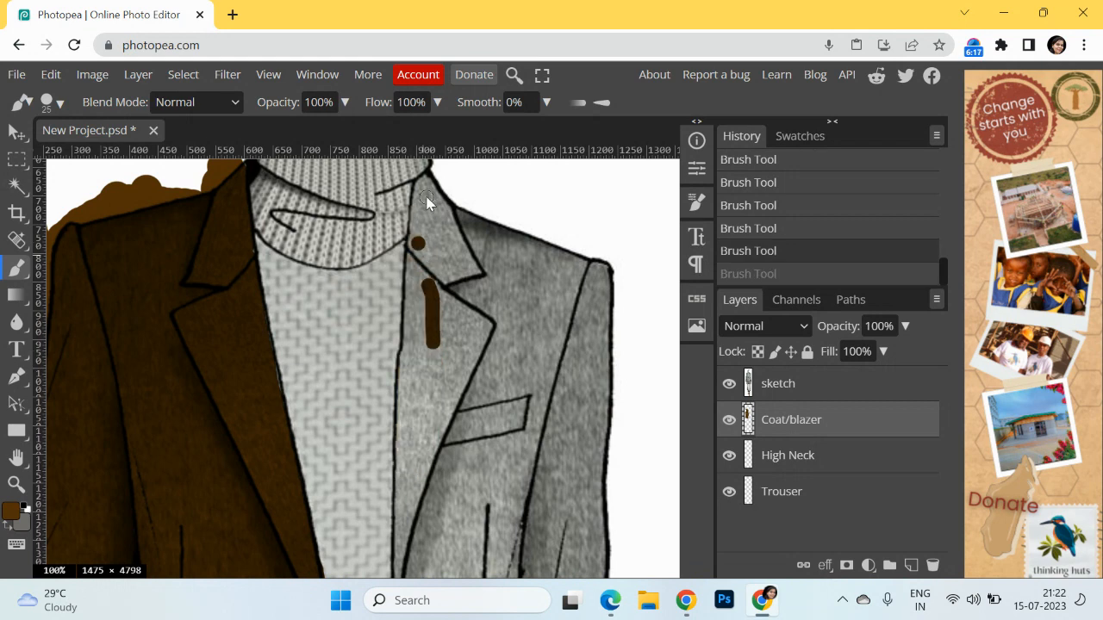
{"action": "mouse_move", "coordinate": [434, 246]}
{"action": "left_mouse_down"}
{"action": "mouse_move", "coordinate": [424, 179]}
{"action": "mouse_move", "coordinate": [416, 205]}
{"action": "left_mouse_up"}
{"action": "key", "text": "ctrl+z"}
Step: Enlarge the brush to 60 px and paint the right collar, lapel, shoulder, chest pocket area and upper sleeve brown
{"action": "left_click_drag", "start_coordinate": [422, 195], "coordinate": [438, 258]}
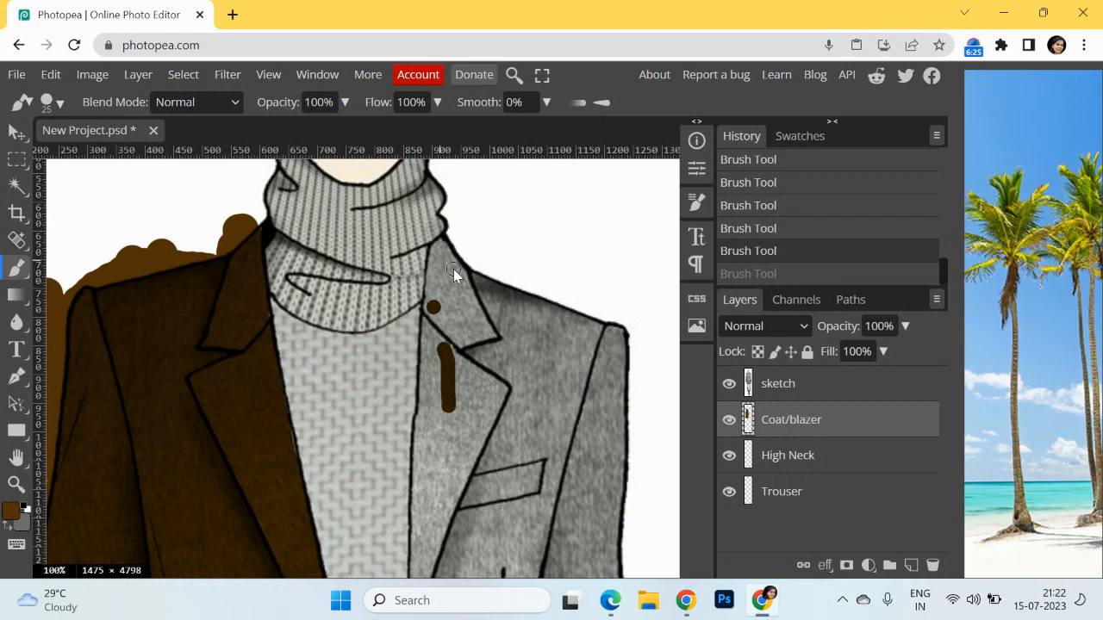
{"action": "left_click", "coordinate": [453, 269]}
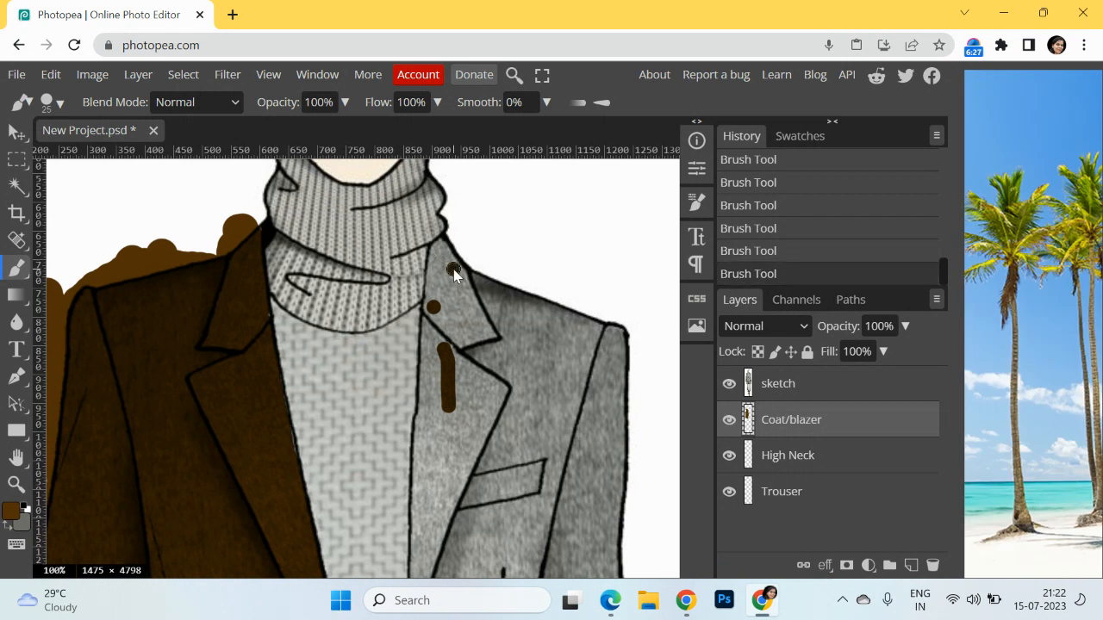
{"action": "key", "text": "bracketright"}
{"action": "key", "text": "bracketright"}
{"action": "key", "text": "bracketright"}
{"action": "key", "text": "bracketright"}
{"action": "mouse_move", "coordinate": [510, 364]}
{"action": "left_mouse_down"}
{"action": "mouse_move", "coordinate": [537, 318]}
{"action": "mouse_move", "coordinate": [535, 408]}
{"action": "mouse_move", "coordinate": [486, 504]}
{"action": "mouse_move", "coordinate": [514, 505]}
{"action": "mouse_move", "coordinate": [543, 449]}
{"action": "mouse_move", "coordinate": [591, 468]}
{"action": "mouse_move", "coordinate": [611, 358]}
{"action": "mouse_move", "coordinate": [602, 381]}
{"action": "left_mouse_up"}
{"action": "mouse_move", "coordinate": [511, 269]}
{"action": "left_mouse_down"}
{"action": "mouse_move", "coordinate": [524, 310]}
{"action": "mouse_move", "coordinate": [458, 389]}
{"action": "mouse_move", "coordinate": [445, 279]}
{"action": "mouse_move", "coordinate": [450, 266]}
{"action": "mouse_move", "coordinate": [457, 504]}
{"action": "mouse_move", "coordinate": [483, 373]}
{"action": "left_mouse_up"}
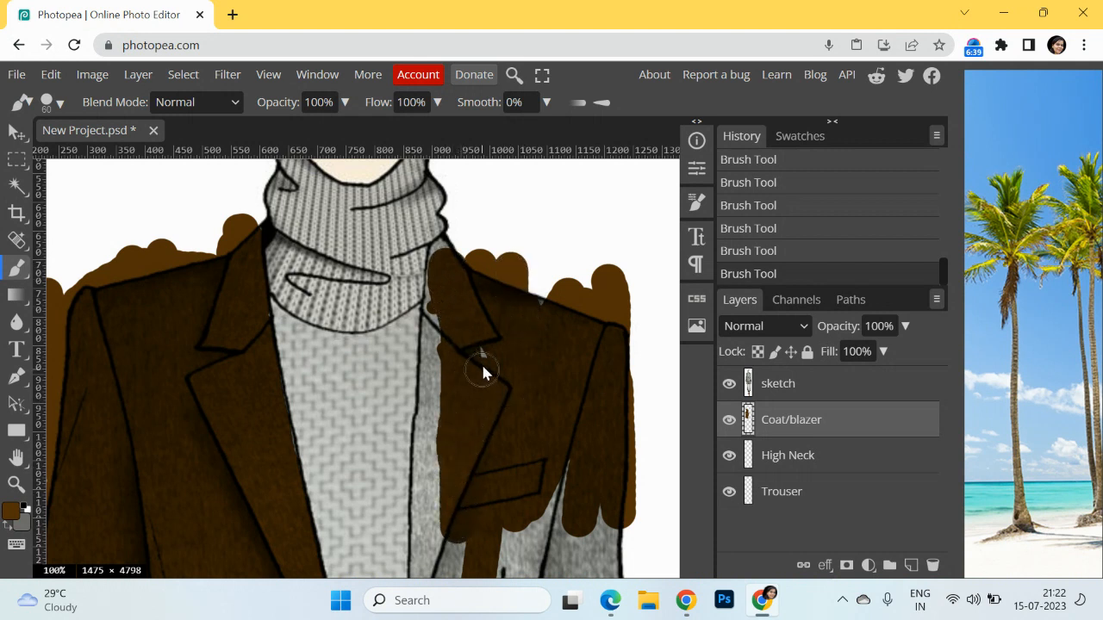
{"action": "mouse_move", "coordinate": [437, 434]}
{"action": "left_mouse_down"}
{"action": "mouse_move", "coordinate": [431, 565]}
{"action": "mouse_move", "coordinate": [436, 378]}
{"action": "left_mouse_up"}
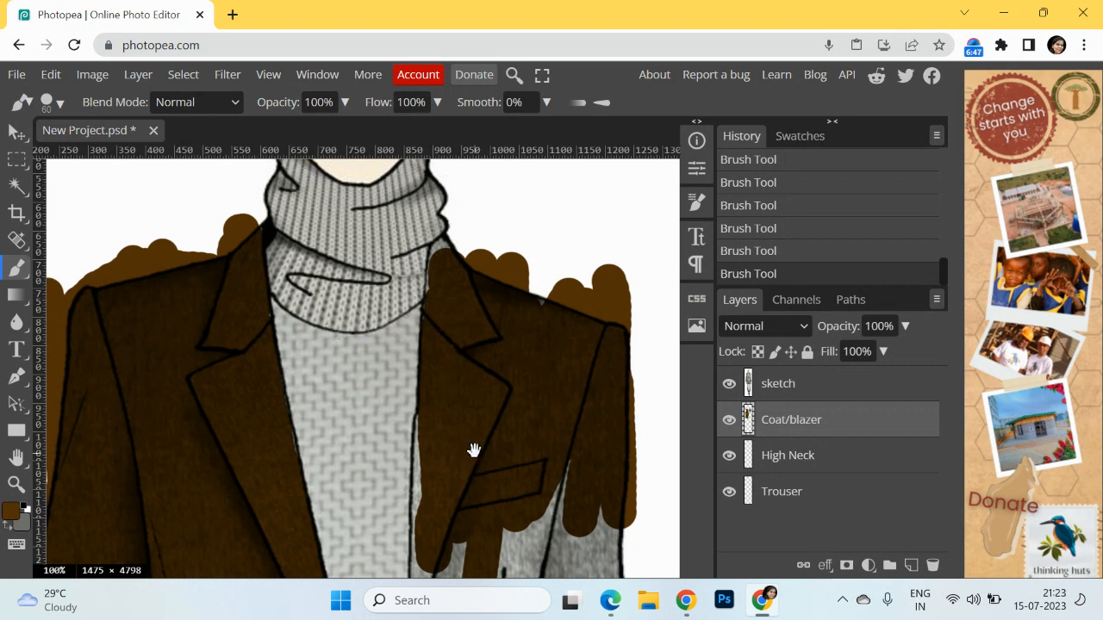
Step: Paint the right front panel and right sleeve brown down to just below the pocket
{"action": "scroll", "coordinate": [472, 448], "scroll_direction": "down", "scroll_amount": 1}
{"action": "key", "text": "space"}
{"action": "left_click_drag", "start_coordinate": [497, 402], "coordinate": [503, 222]}
{"action": "mouse_move", "coordinate": [505, 273]}
{"action": "left_mouse_down"}
{"action": "mouse_move", "coordinate": [497, 496]}
{"action": "mouse_move", "coordinate": [510, 328]}
{"action": "mouse_move", "coordinate": [522, 304]}
{"action": "mouse_move", "coordinate": [531, 443]}
{"action": "mouse_move", "coordinate": [548, 205]}
{"action": "mouse_move", "coordinate": [552, 441]}
{"action": "mouse_move", "coordinate": [577, 202]}
{"action": "mouse_move", "coordinate": [581, 463]}
{"action": "mouse_move", "coordinate": [588, 334]}
{"action": "mouse_move", "coordinate": [621, 415]}
{"action": "mouse_move", "coordinate": [619, 362]}
{"action": "mouse_move", "coordinate": [610, 251]}
{"action": "mouse_move", "coordinate": [595, 524]}
{"action": "mouse_move", "coordinate": [578, 446]}
{"action": "mouse_move", "coordinate": [553, 513]}
{"action": "mouse_move", "coordinate": [512, 495]}
{"action": "mouse_move", "coordinate": [495, 472]}
{"action": "mouse_move", "coordinate": [486, 349]}
{"action": "mouse_move", "coordinate": [456, 252]}
{"action": "mouse_move", "coordinate": [476, 407]}
{"action": "mouse_move", "coordinate": [476, 274]}
{"action": "mouse_move", "coordinate": [502, 477]}
{"action": "mouse_move", "coordinate": [505, 394]}
{"action": "mouse_move", "coordinate": [535, 491]}
{"action": "mouse_move", "coordinate": [516, 318]}
{"action": "mouse_move", "coordinate": [554, 543]}
{"action": "mouse_move", "coordinate": [555, 360]}
{"action": "mouse_move", "coordinate": [594, 526]}
{"action": "left_mouse_up"}
{"action": "mouse_move", "coordinate": [586, 317]}
{"action": "left_mouse_down"}
{"action": "mouse_move", "coordinate": [633, 437]}
{"action": "mouse_move", "coordinate": [615, 306]}
{"action": "mouse_move", "coordinate": [616, 567]}
{"action": "mouse_move", "coordinate": [583, 460]}
{"action": "mouse_move", "coordinate": [601, 515]}
{"action": "left_mouse_up"}
{"action": "mouse_move", "coordinate": [552, 480]}
{"action": "left_mouse_down"}
{"action": "mouse_move", "coordinate": [513, 459]}
{"action": "mouse_move", "coordinate": [523, 546]}
{"action": "mouse_move", "coordinate": [474, 445]}
{"action": "left_mouse_up"}
Step: Paint the lower right front panel and the rest of the right sleeve brown down to the cuff
{"action": "mouse_move", "coordinate": [459, 356]}
{"action": "left_mouse_down"}
{"action": "mouse_move", "coordinate": [467, 250]}
{"action": "mouse_move", "coordinate": [449, 297]}
{"action": "mouse_move", "coordinate": [437, 226]}
{"action": "mouse_move", "coordinate": [447, 188]}
{"action": "mouse_move", "coordinate": [449, 268]}
{"action": "mouse_move", "coordinate": [429, 217]}
{"action": "mouse_move", "coordinate": [429, 307]}
{"action": "mouse_move", "coordinate": [466, 450]}
{"action": "mouse_move", "coordinate": [526, 351]}
{"action": "mouse_move", "coordinate": [518, 252]}
{"action": "left_mouse_up"}
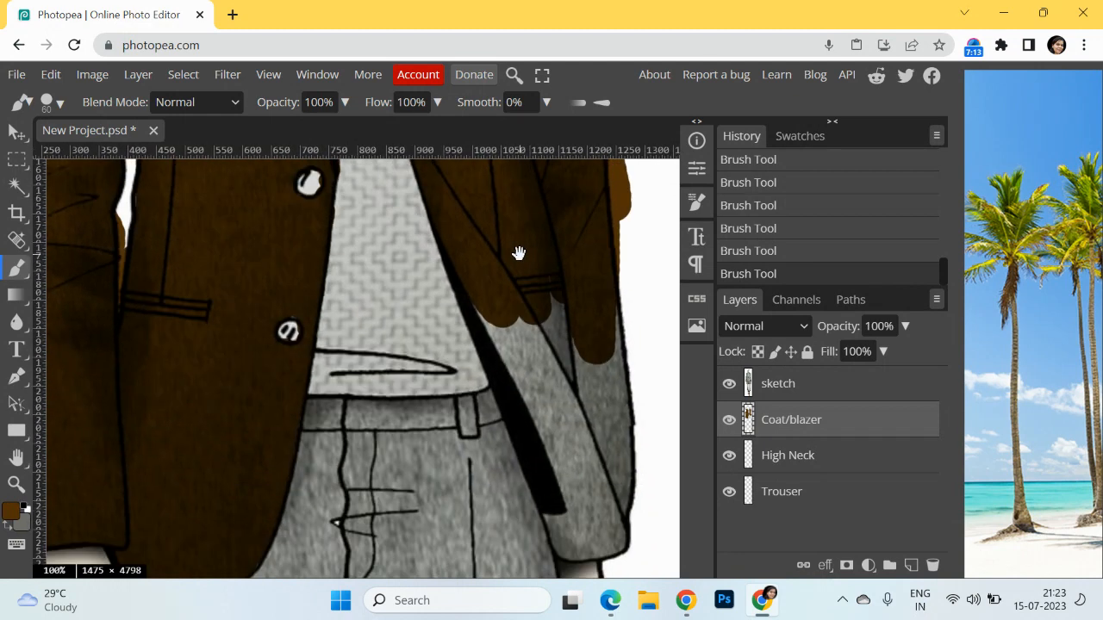
{"action": "mouse_move", "coordinate": [492, 312]}
{"action": "left_mouse_down"}
{"action": "mouse_move", "coordinate": [560, 444]}
{"action": "mouse_move", "coordinate": [524, 289]}
{"action": "mouse_move", "coordinate": [585, 536]}
{"action": "mouse_move", "coordinate": [562, 295]}
{"action": "mouse_move", "coordinate": [616, 506]}
{"action": "mouse_move", "coordinate": [610, 309]}
{"action": "left_mouse_up"}
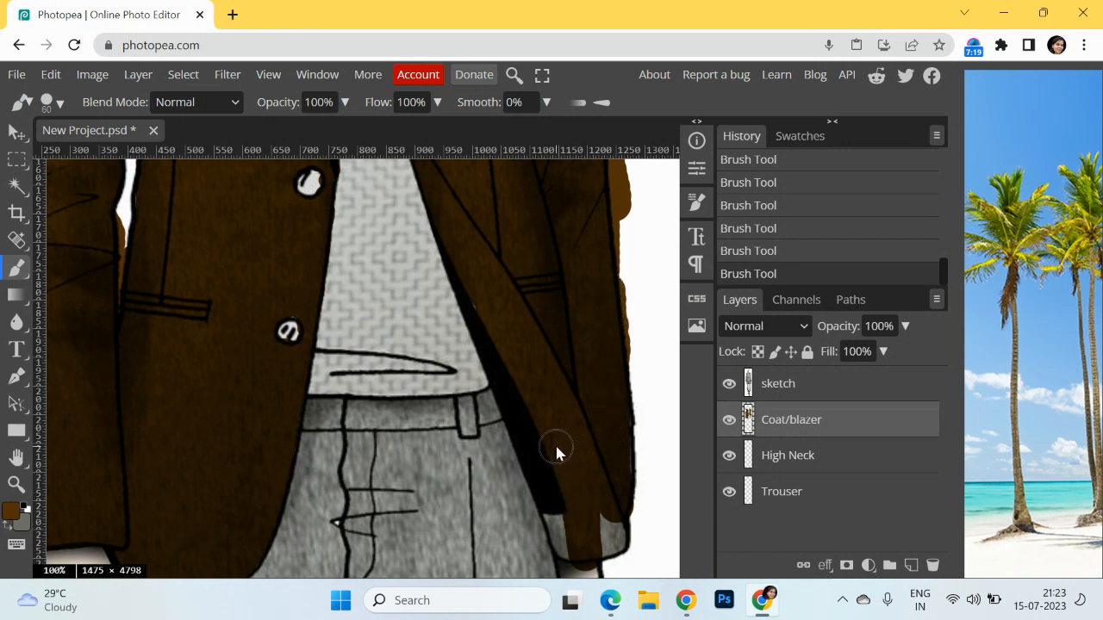
{"action": "mouse_move", "coordinate": [570, 544]}
{"action": "left_mouse_down"}
{"action": "mouse_move", "coordinate": [603, 537]}
{"action": "mouse_move", "coordinate": [603, 517]}
{"action": "mouse_move", "coordinate": [604, 536]}
{"action": "left_mouse_up"}
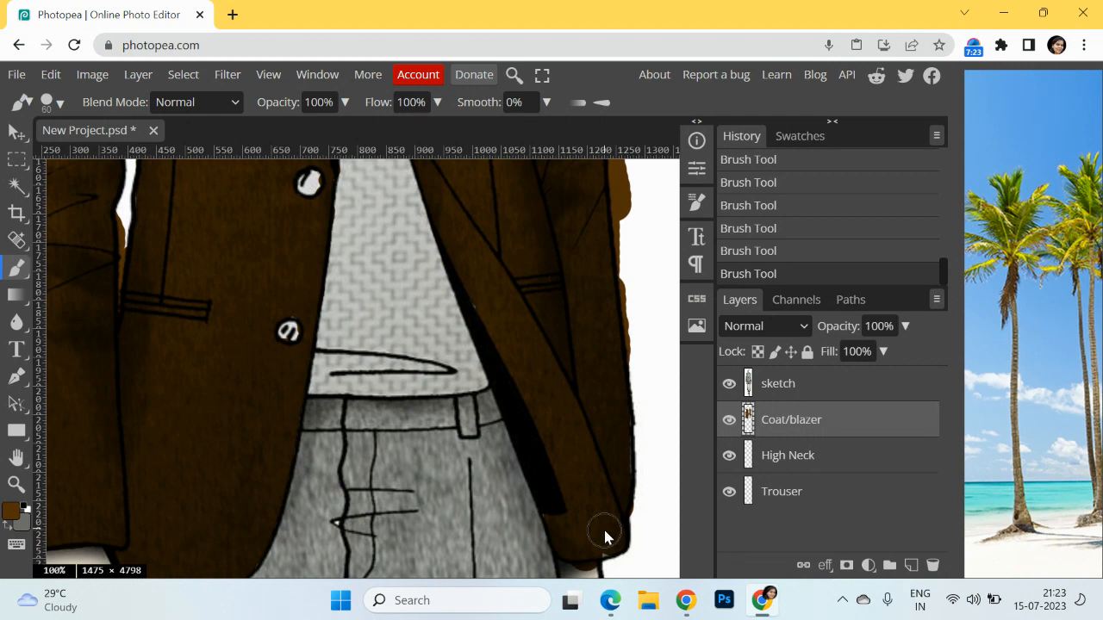
Step: Fill the uncolored gaps along the blazer's right lapel and collar edge brown, reducing the brush to 40 px and 20 px
{"action": "key", "text": "space"}
{"action": "left_click_drag", "start_coordinate": [558, 327], "coordinate": [615, 530]}
{"action": "left_click_drag", "start_coordinate": [532, 250], "coordinate": [558, 488]}
{"action": "mouse_move", "coordinate": [523, 387]}
{"action": "left_mouse_down"}
{"action": "mouse_move", "coordinate": [527, 460]}
{"action": "mouse_move", "coordinate": [537, 339]}
{"action": "mouse_move", "coordinate": [510, 364]}
{"action": "mouse_move", "coordinate": [493, 419]}
{"action": "left_mouse_up"}
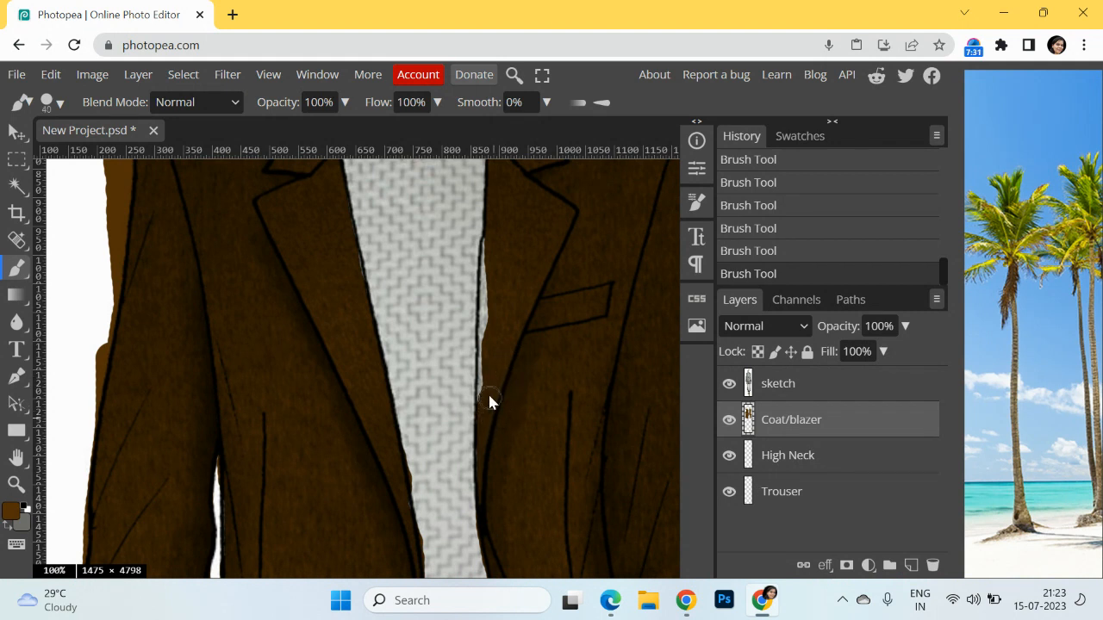
{"action": "key", "text": "["}
{"action": "scroll", "coordinate": [568, 297], "scroll_direction": "up", "scroll_amount": 3}
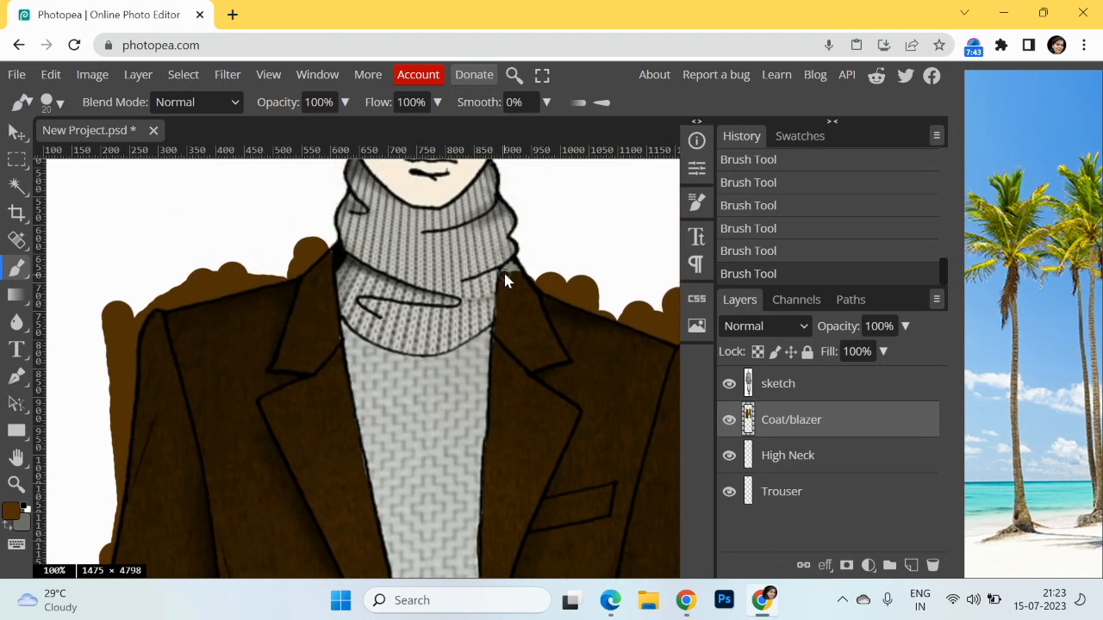
{"action": "mouse_move", "coordinate": [509, 263]}
{"action": "left_mouse_down"}
{"action": "mouse_move", "coordinate": [524, 274]}
{"action": "mouse_move", "coordinate": [523, 332]}
{"action": "left_mouse_up"}
Step: Make the High Neck layer active and set the foreground color to light beige (f1ddc4)
{"action": "key", "text": "ctrl+0"}
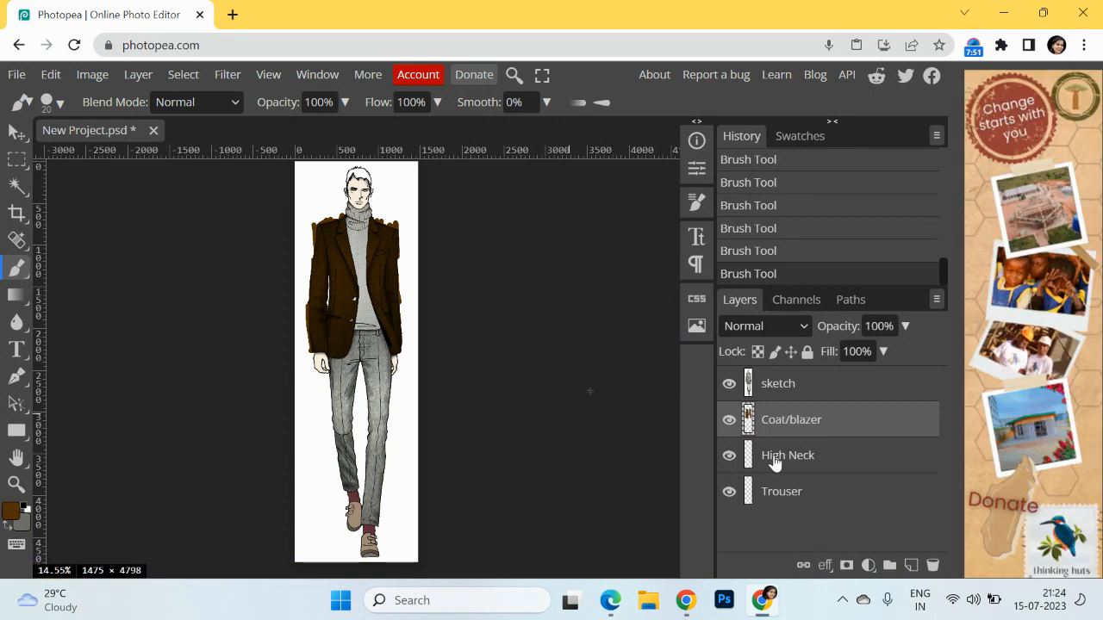
{"action": "left_click", "coordinate": [775, 462]}
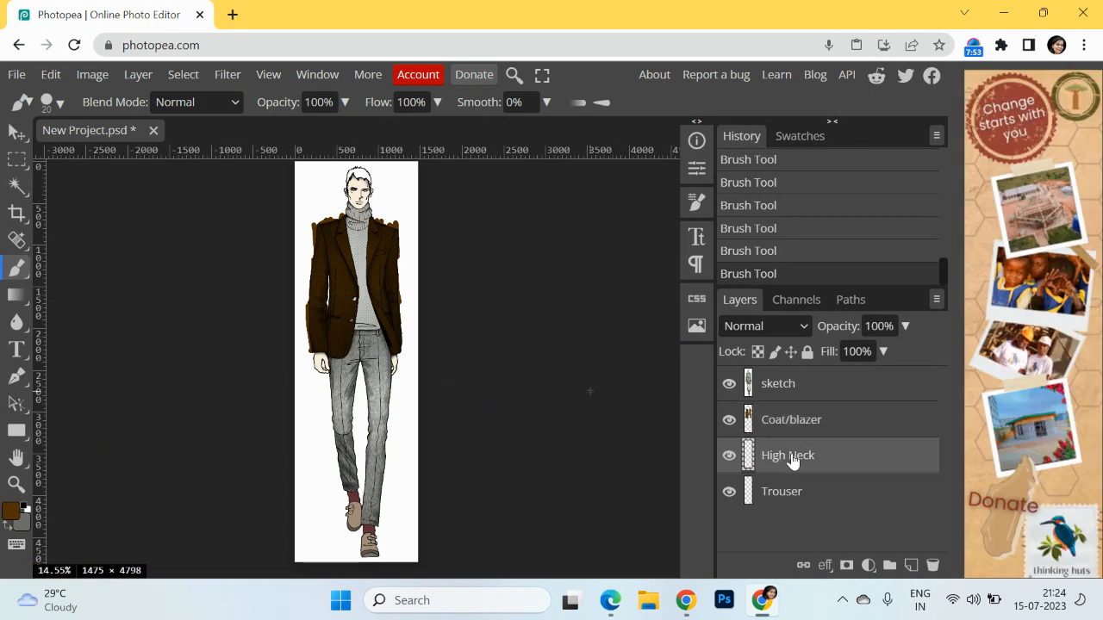
{"action": "left_click", "coordinate": [7, 514]}
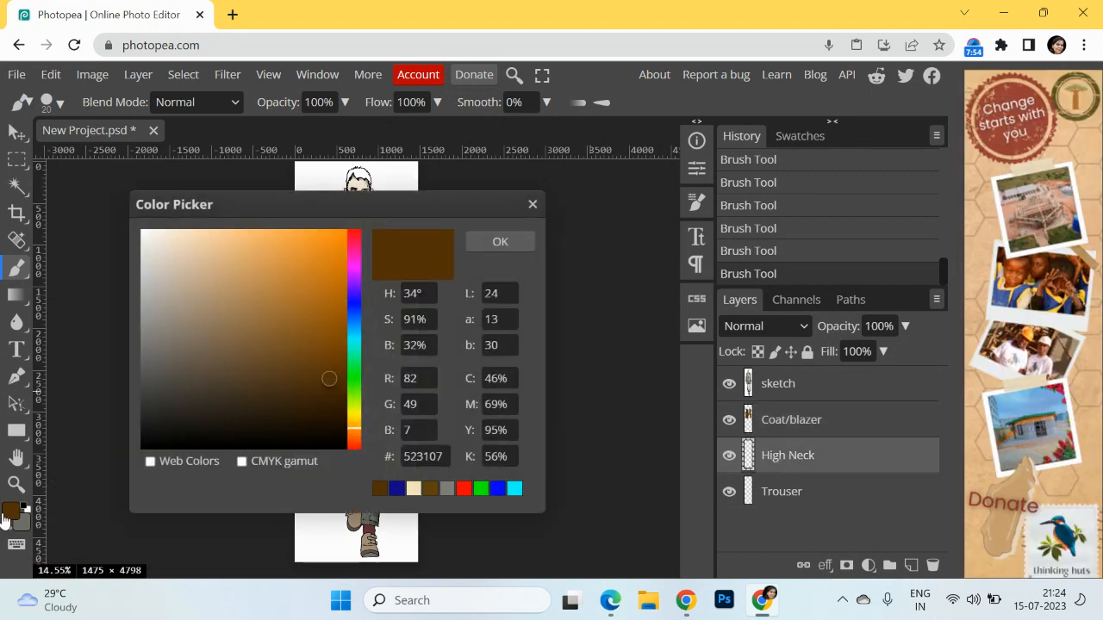
{"action": "left_click", "coordinate": [178, 243]}
{"action": "left_click", "coordinate": [506, 243]}
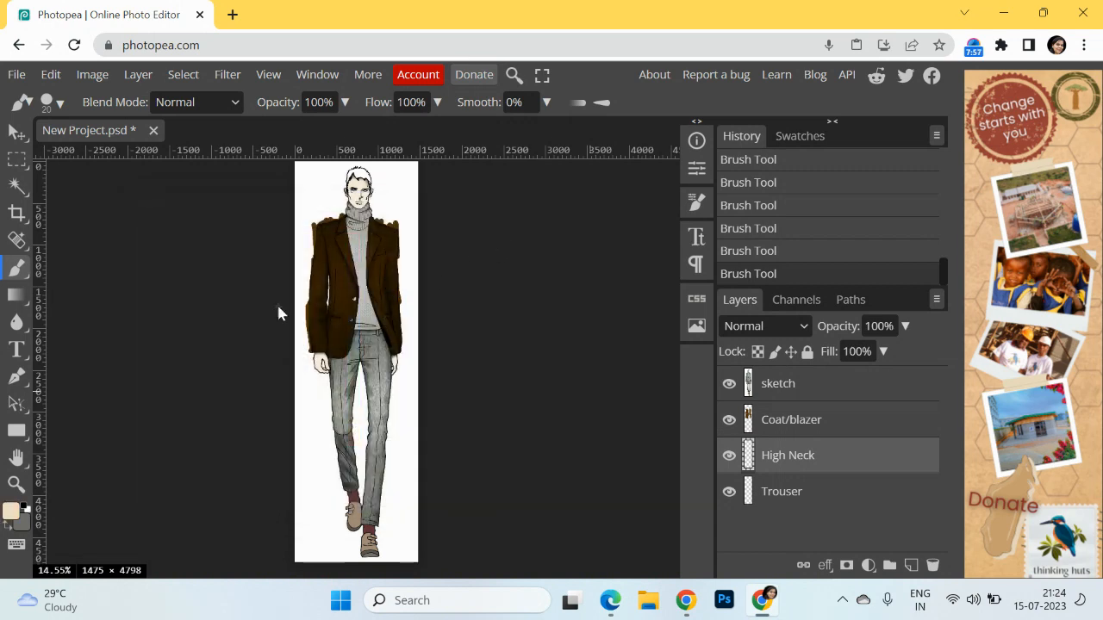
Step: Enlarge the brush to 150 px and paint the sweater body between the blazer lapels beige, down to the hem
{"action": "key", "text": "z"}
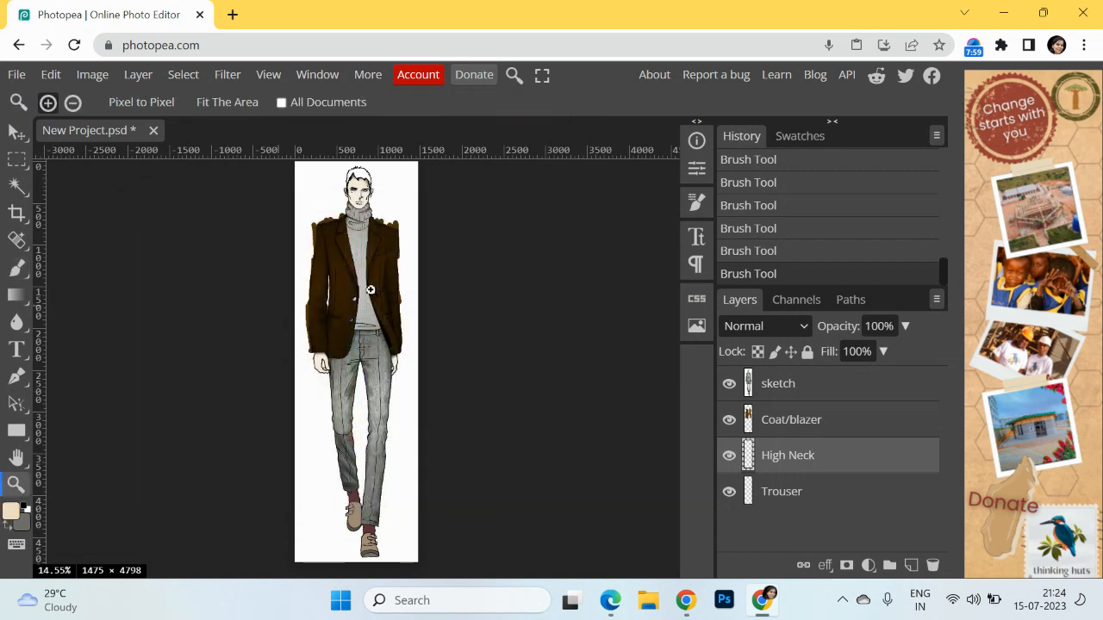
{"action": "left_click", "coordinate": [371, 289]}
{"action": "left_click_drag", "start_coordinate": [336, 283], "coordinate": [352, 343]}
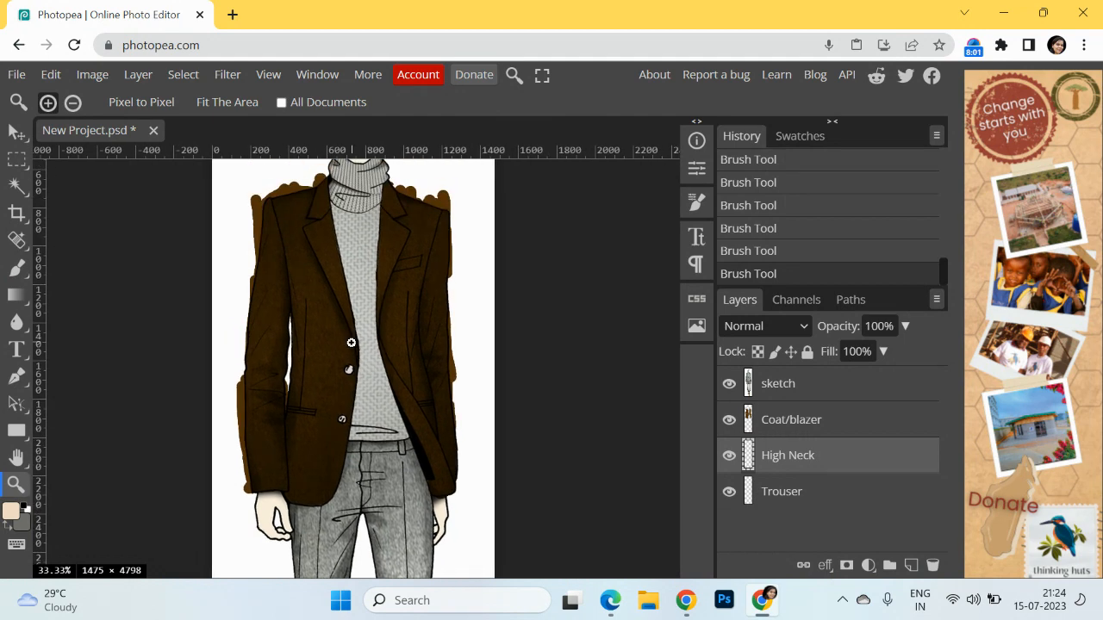
{"action": "key", "text": "b"}
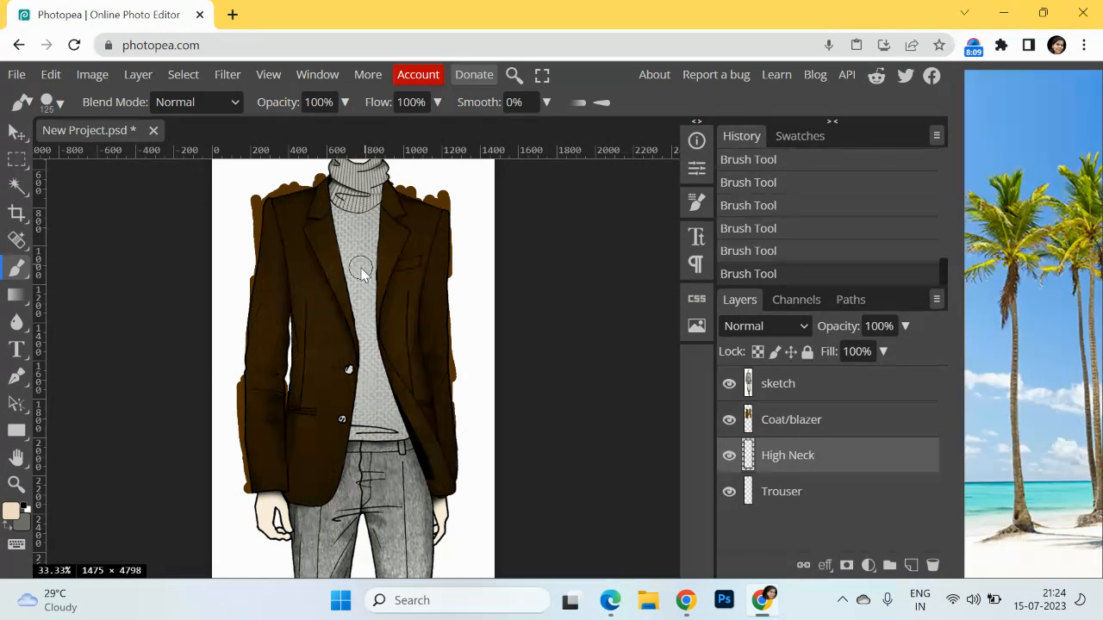
{"action": "key", "text": "bracketright"}
{"action": "mouse_move", "coordinate": [362, 310]}
{"action": "left_mouse_down"}
{"action": "mouse_move", "coordinate": [366, 241]}
{"action": "mouse_move", "coordinate": [392, 401]}
{"action": "mouse_move", "coordinate": [373, 379]}
{"action": "mouse_move", "coordinate": [370, 423]}
{"action": "mouse_move", "coordinate": [350, 424]}
{"action": "mouse_move", "coordinate": [398, 422]}
{"action": "mouse_move", "coordinate": [368, 428]}
{"action": "left_mouse_up"}
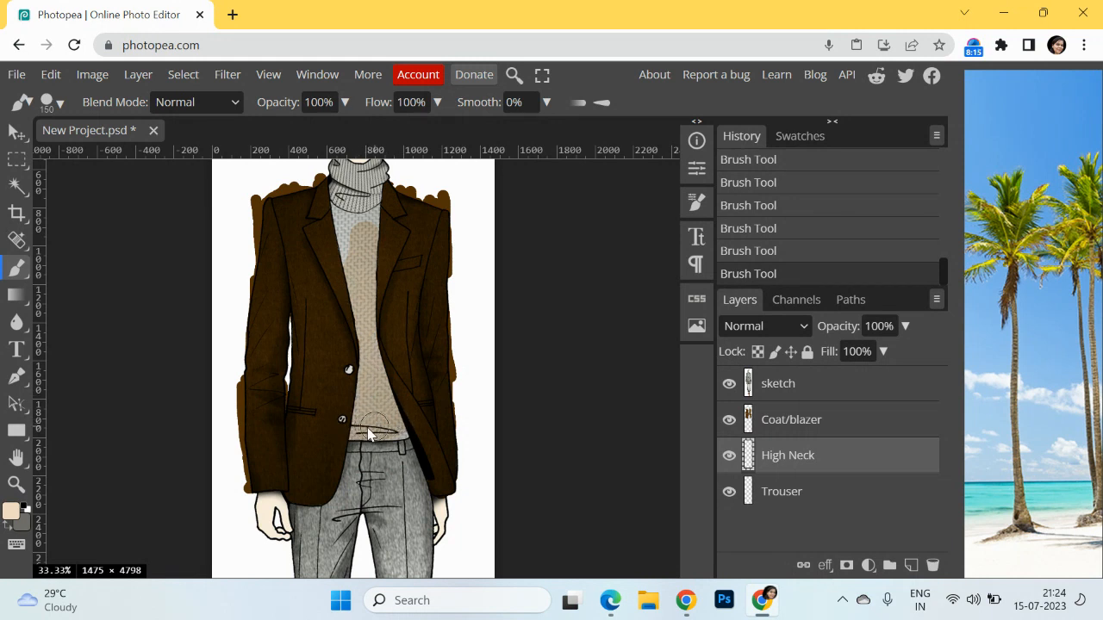
{"action": "mouse_move", "coordinate": [341, 291]}
{"action": "left_mouse_down"}
{"action": "mouse_move", "coordinate": [345, 212]}
{"action": "mouse_move", "coordinate": [428, 216]}
{"action": "mouse_move", "coordinate": [371, 245]}
{"action": "mouse_move", "coordinate": [342, 201]}
{"action": "left_mouse_up"}
Step: Paint the sweater's folded high neck beige out to both side edges with the 150 px brush
{"action": "scroll", "coordinate": [353, 224], "scroll_direction": "up", "scroll_amount": 2}
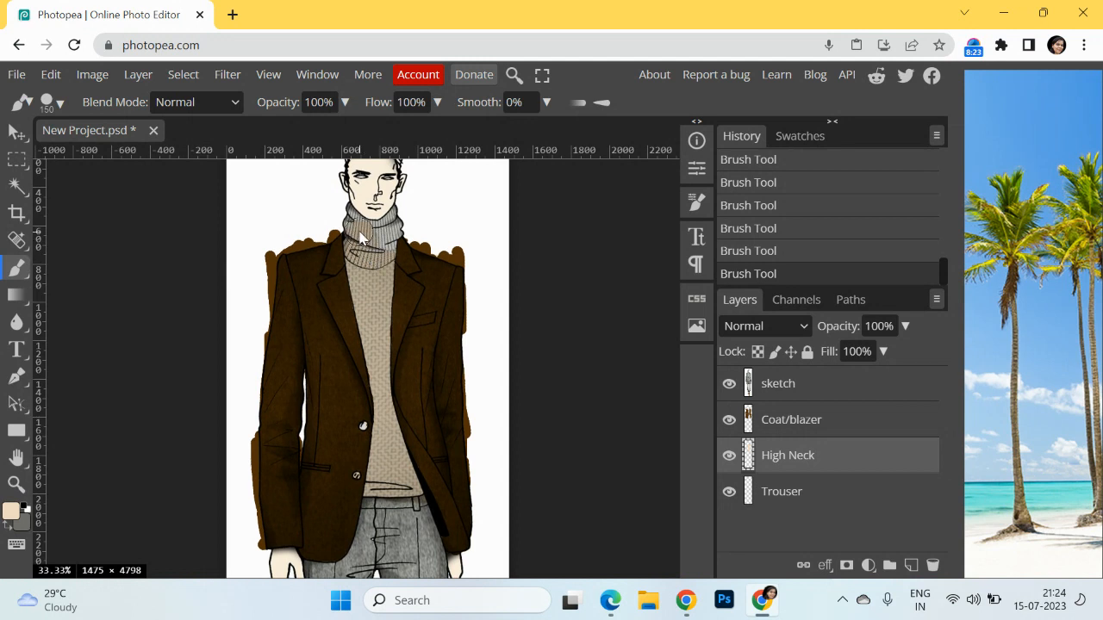
{"action": "left_click", "coordinate": [345, 223]}
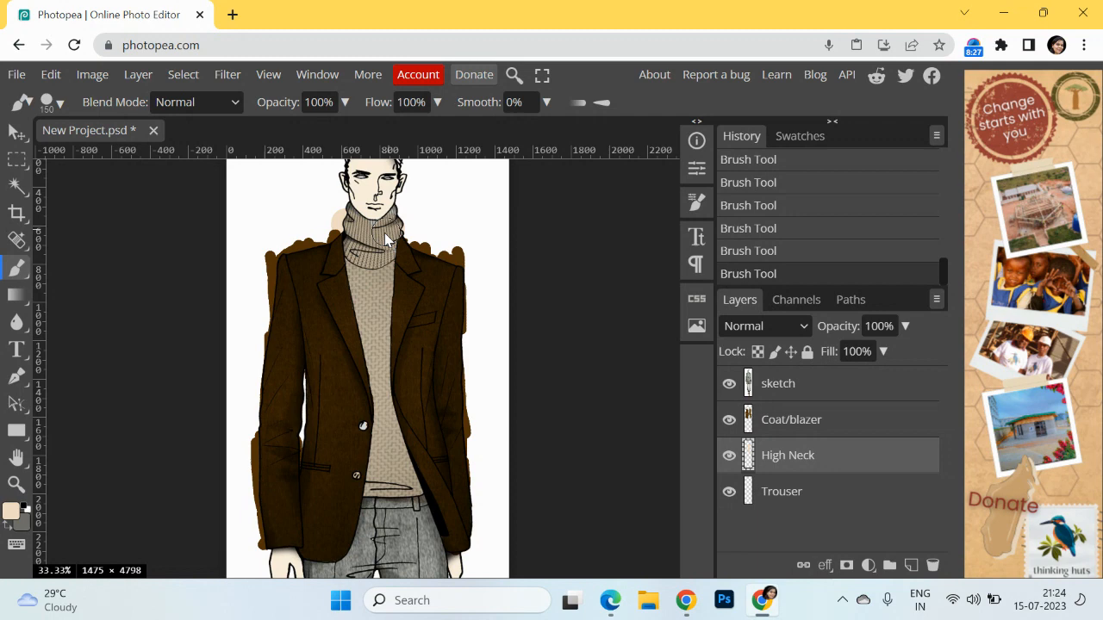
{"action": "key", "text": "z"}
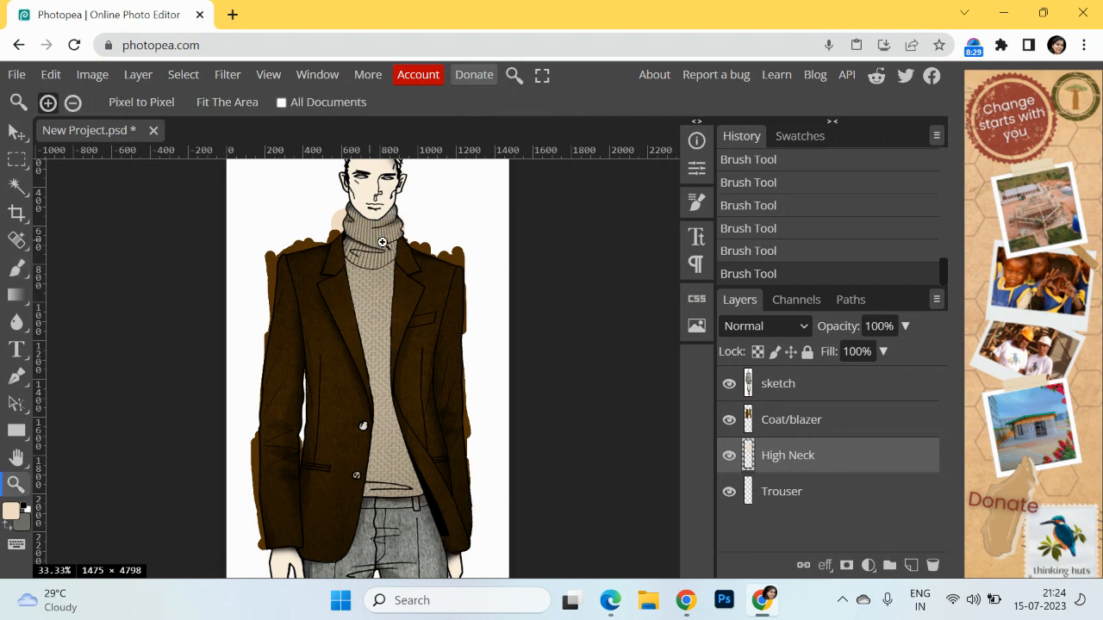
{"action": "left_click", "coordinate": [383, 243]}
{"action": "left_click", "coordinate": [383, 243]}
{"action": "scroll", "coordinate": [393, 249], "scroll_direction": "up", "scroll_amount": 2}
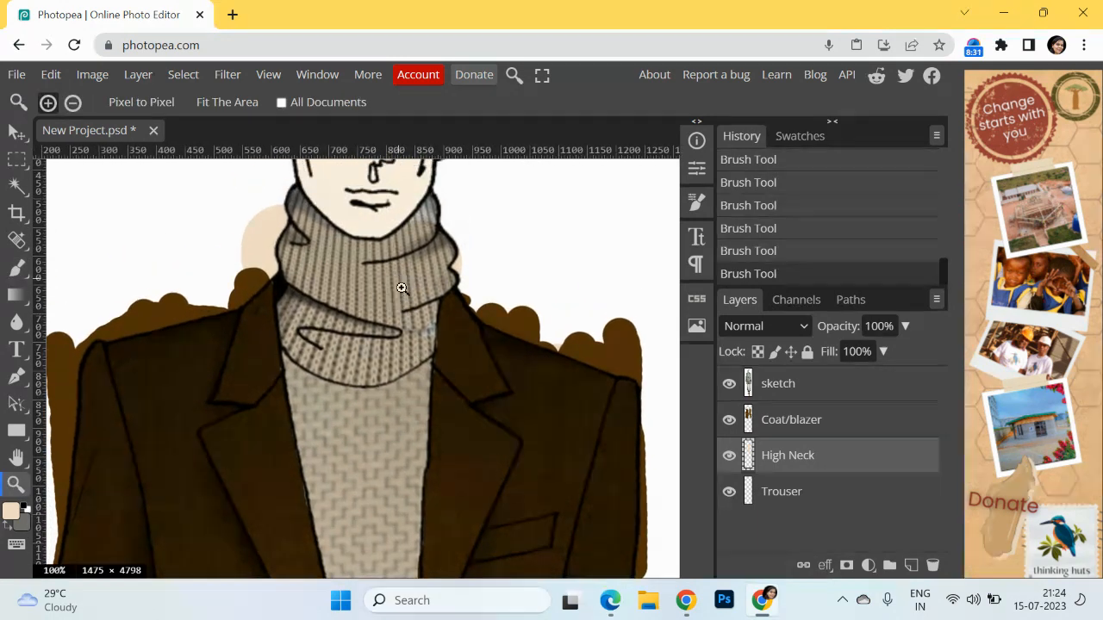
{"action": "key", "text": "b"}
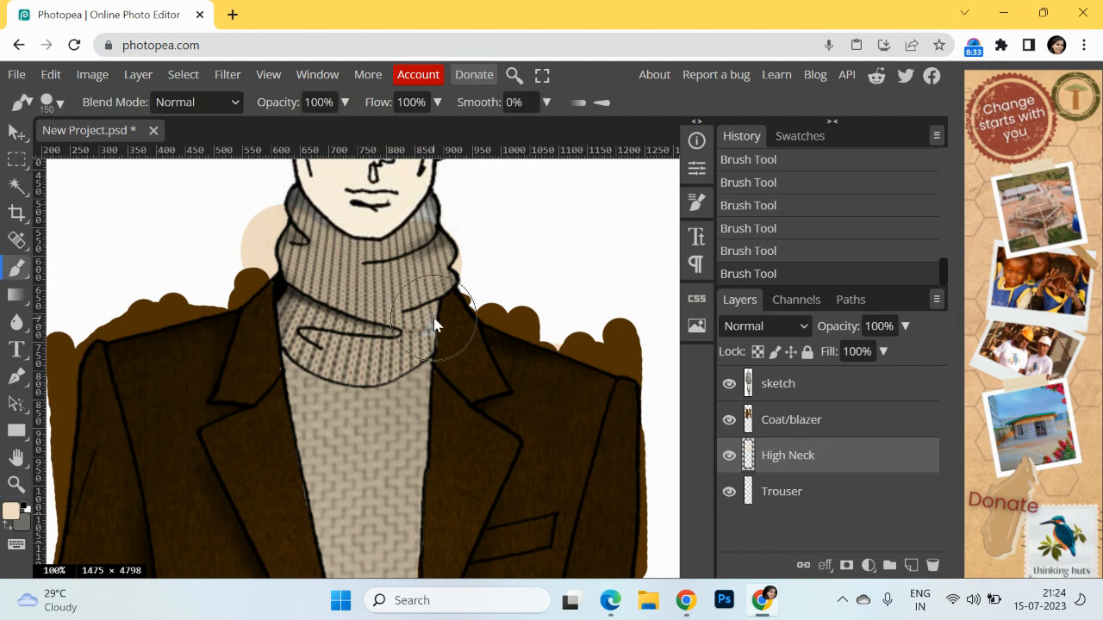
{"action": "left_click", "coordinate": [454, 244]}
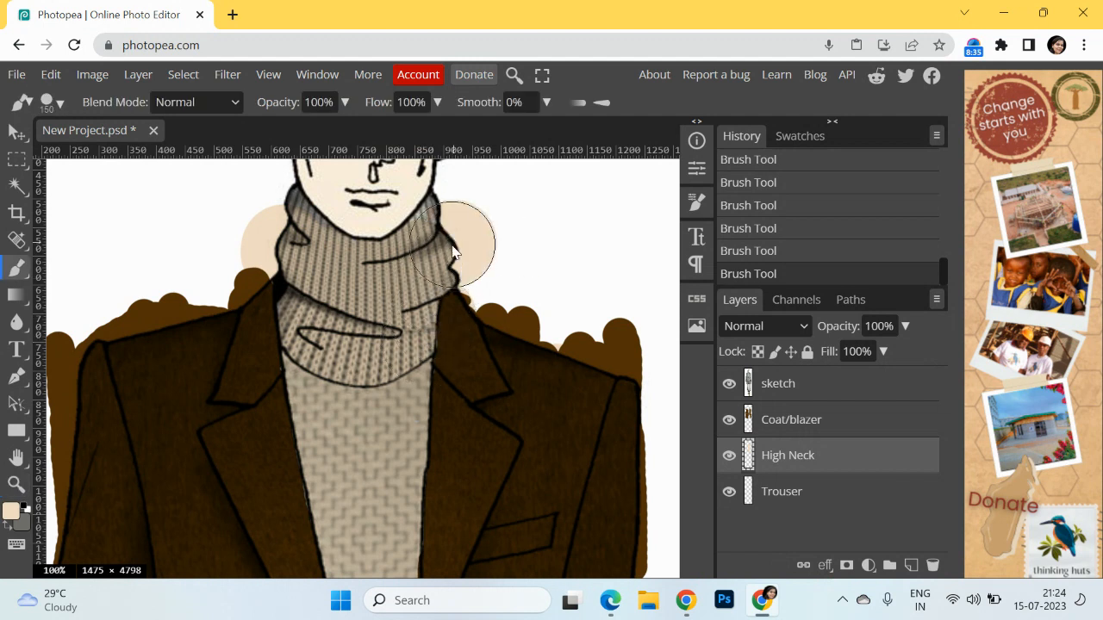
{"action": "left_click_drag", "start_coordinate": [454, 240], "coordinate": [461, 227]}
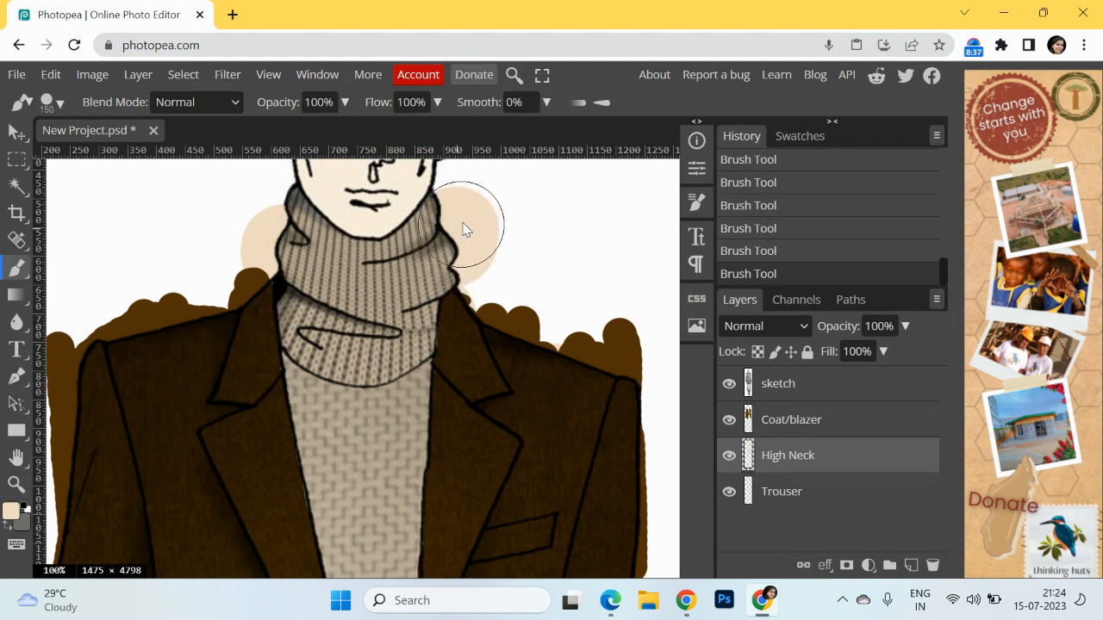
{"action": "left_click", "coordinate": [266, 216]}
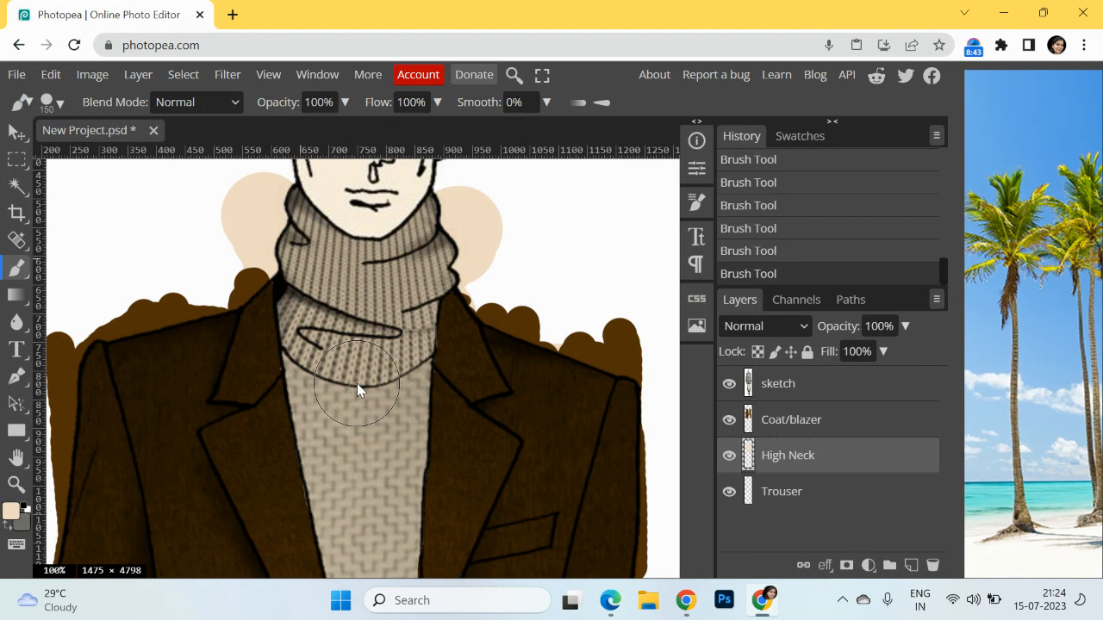
Step: Make the Trouser layer active and set the foreground color to a dark navy blue
{"action": "key", "text": "ctrl+0"}
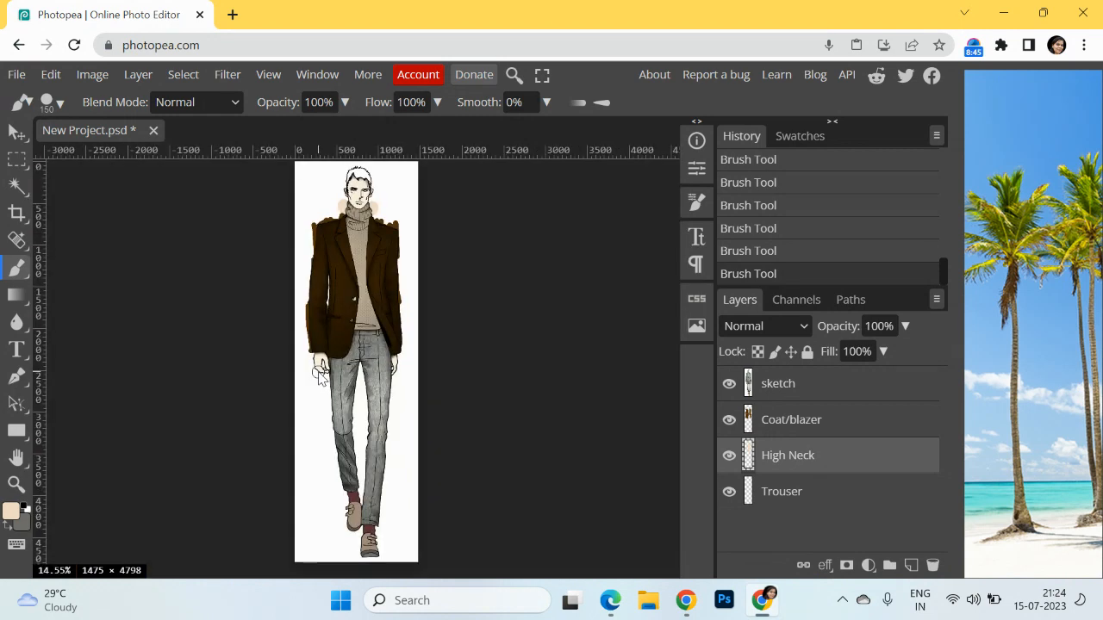
{"action": "left_click", "coordinate": [791, 495]}
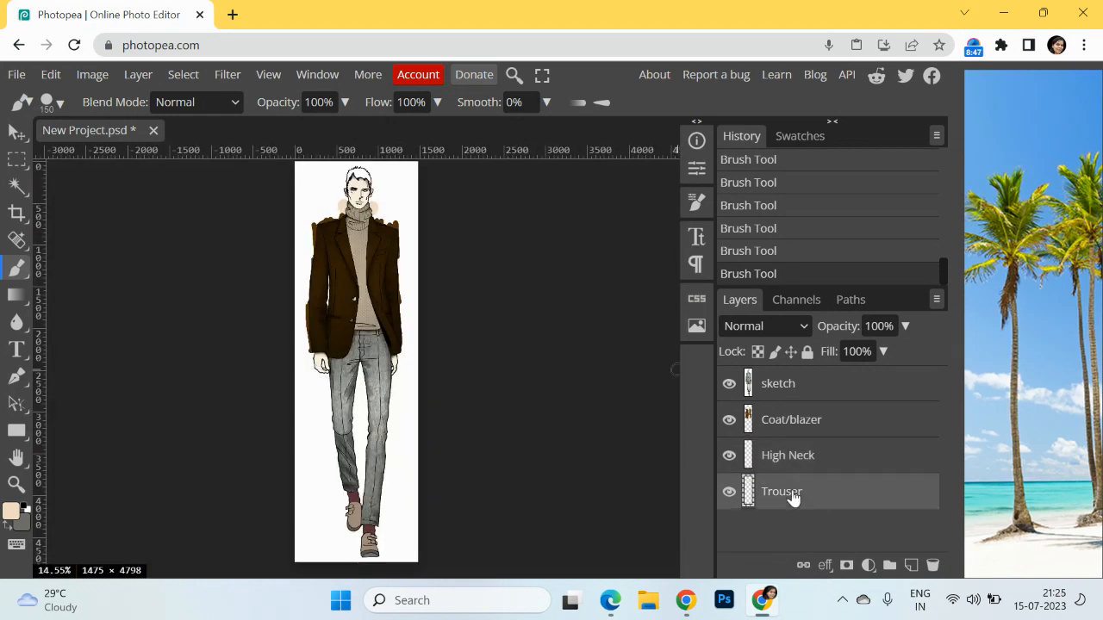
{"action": "left_click", "coordinate": [9, 511]}
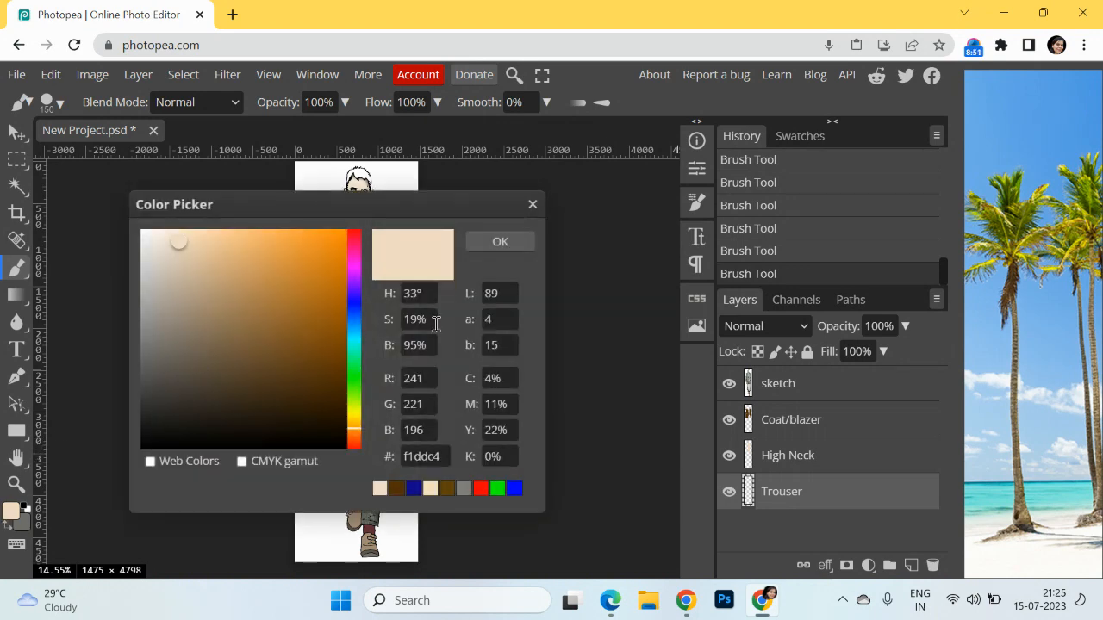
{"action": "left_click_drag", "start_coordinate": [354, 308], "coordinate": [354, 303]}
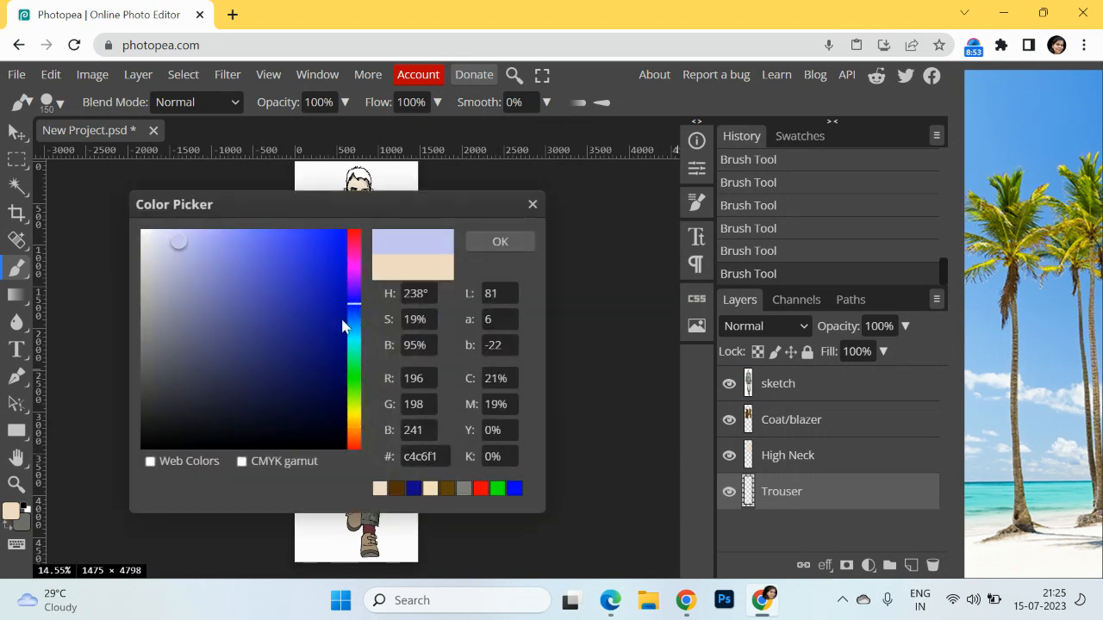
{"action": "left_click", "coordinate": [247, 388]}
{"action": "left_click", "coordinate": [500, 242]}
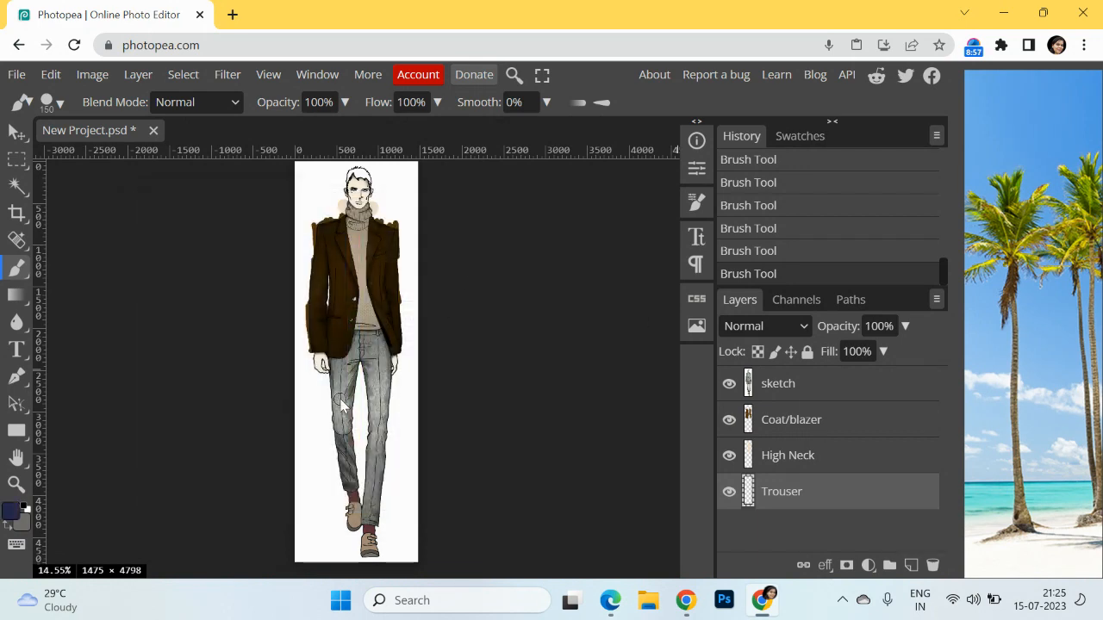
Step: Paint the trouser waistband and the right leg navy down to the knee with the 150 px brush
{"action": "key", "text": "z"}
{"action": "left_click", "coordinate": [357, 377]}
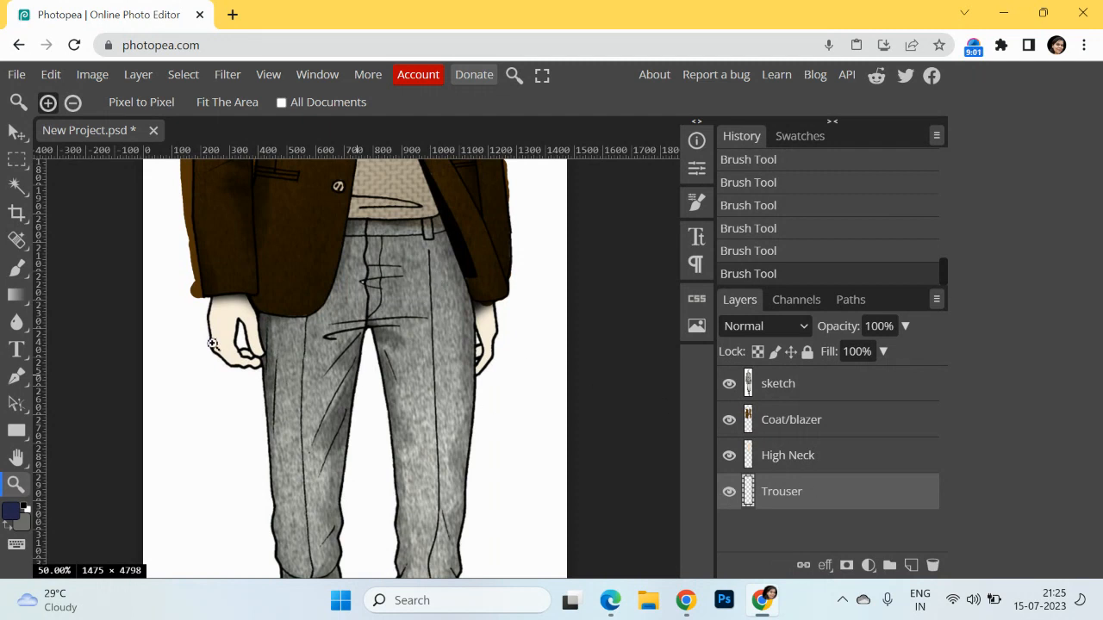
{"action": "key", "text": "b"}
{"action": "mouse_move", "coordinate": [408, 291]}
{"action": "left_mouse_down"}
{"action": "mouse_move", "coordinate": [442, 431]}
{"action": "mouse_move", "coordinate": [443, 524]}
{"action": "mouse_move", "coordinate": [426, 526]}
{"action": "left_mouse_up"}
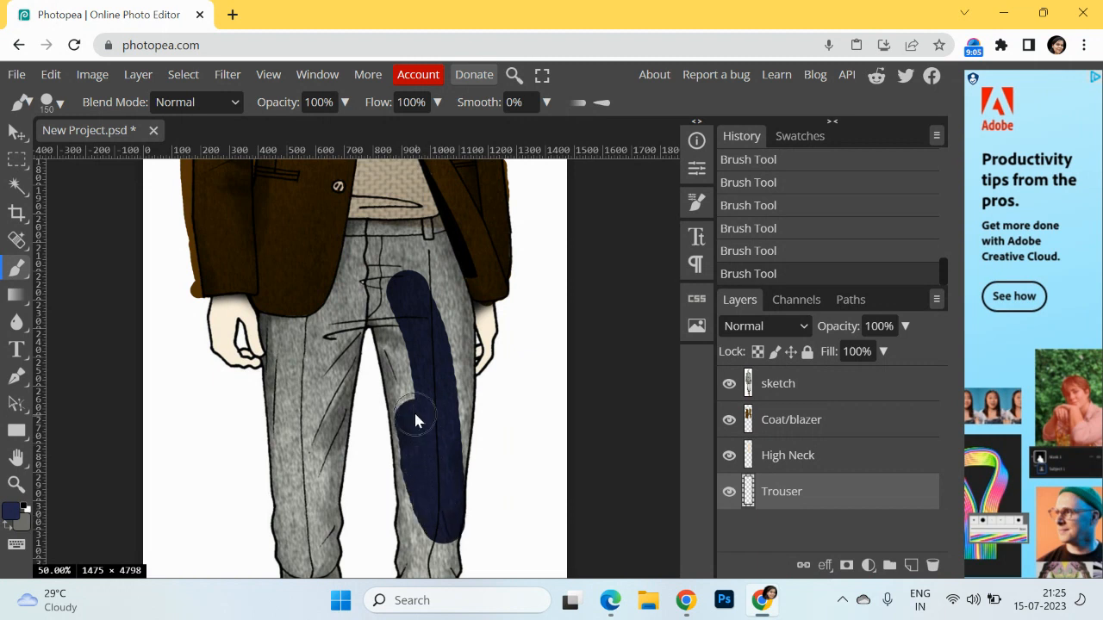
{"action": "left_click_drag", "start_coordinate": [410, 382], "coordinate": [399, 341]}
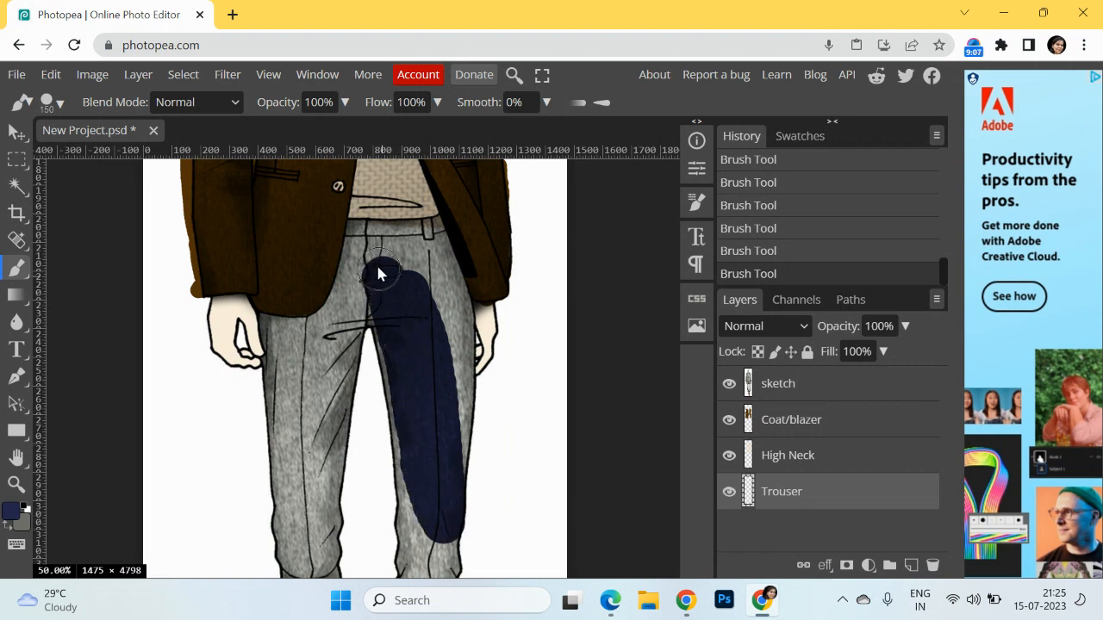
{"action": "mouse_move", "coordinate": [370, 257]}
{"action": "left_mouse_down"}
{"action": "mouse_move", "coordinate": [355, 225]}
{"action": "mouse_move", "coordinate": [435, 226]}
{"action": "mouse_move", "coordinate": [354, 212]}
{"action": "mouse_move", "coordinate": [414, 219]}
{"action": "left_mouse_up"}
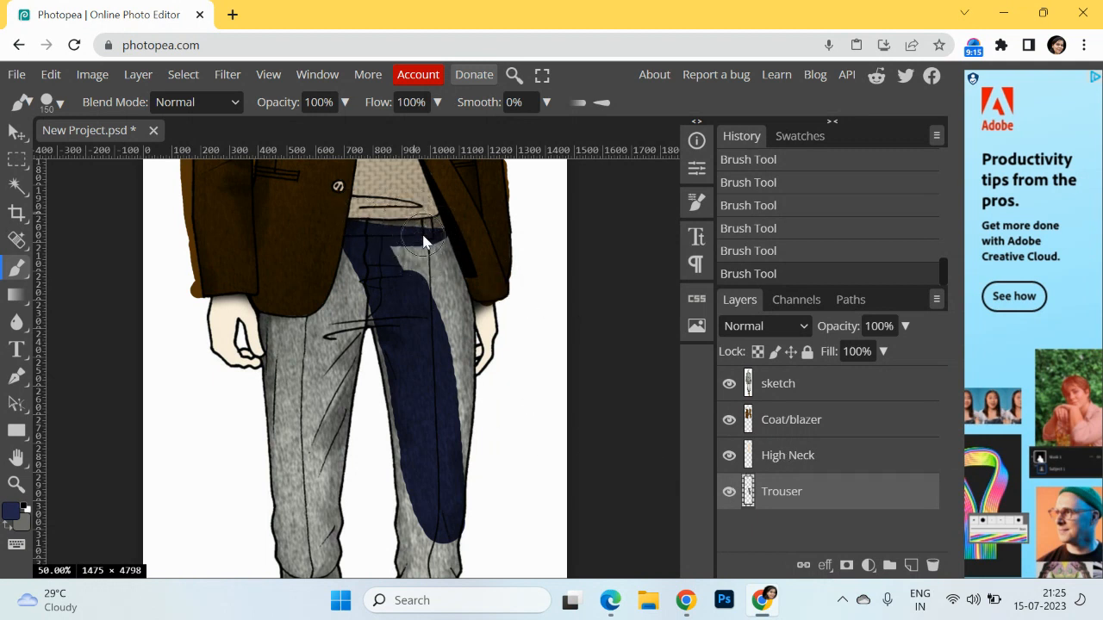
{"action": "mouse_move", "coordinate": [423, 231]}
{"action": "left_mouse_down"}
{"action": "mouse_move", "coordinate": [398, 236]}
{"action": "mouse_move", "coordinate": [430, 289]}
{"action": "mouse_move", "coordinate": [394, 258]}
{"action": "mouse_move", "coordinate": [430, 305]}
{"action": "mouse_move", "coordinate": [431, 244]}
{"action": "left_mouse_up"}
{"action": "mouse_move", "coordinate": [441, 299]}
{"action": "left_mouse_down"}
{"action": "mouse_move", "coordinate": [449, 325]}
{"action": "mouse_move", "coordinate": [441, 280]}
{"action": "mouse_move", "coordinate": [456, 362]}
{"action": "mouse_move", "coordinate": [453, 518]}
{"action": "mouse_move", "coordinate": [410, 437]}
{"action": "left_mouse_up"}
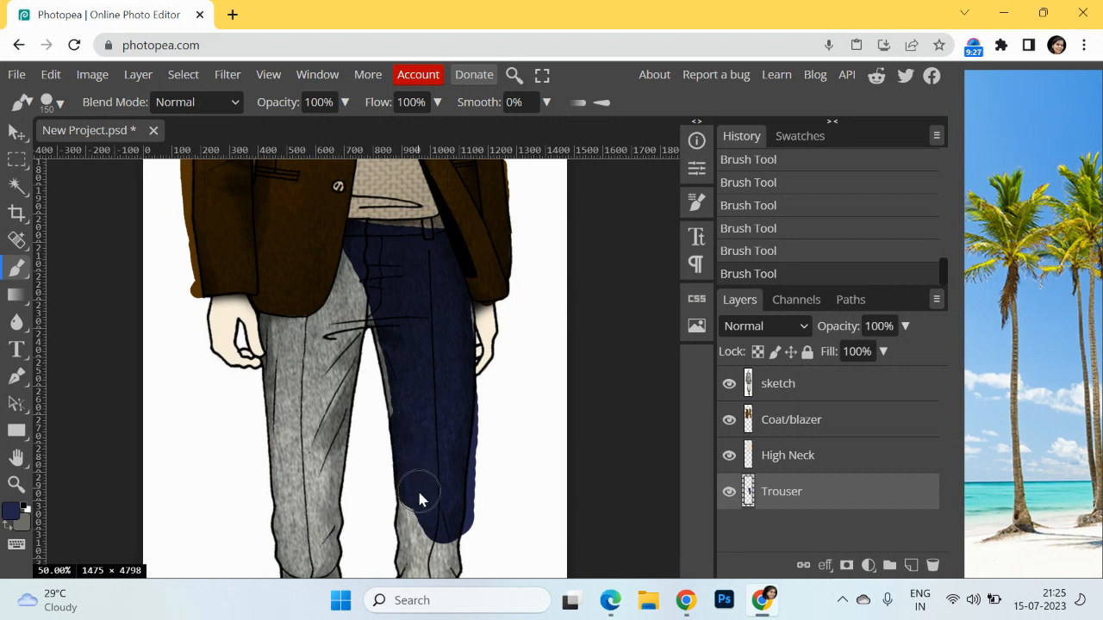
{"action": "mouse_move", "coordinate": [421, 530]}
{"action": "left_mouse_down"}
{"action": "mouse_move", "coordinate": [423, 566]}
{"action": "mouse_move", "coordinate": [476, 530]}
{"action": "mouse_move", "coordinate": [474, 539]}
{"action": "left_mouse_up"}
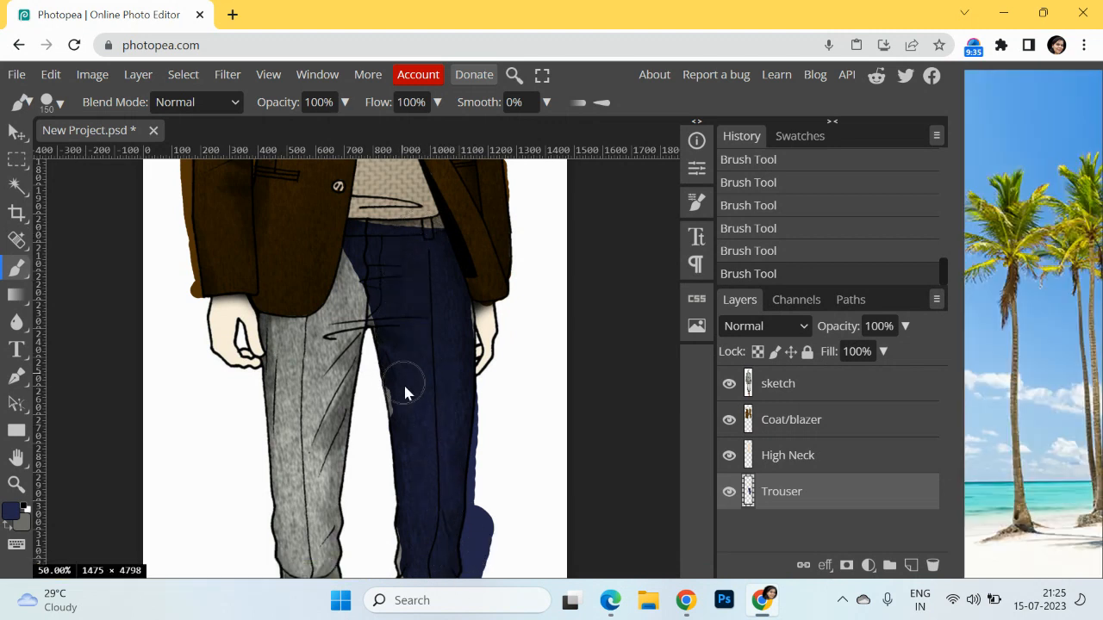
Step: Paint the trousers' fly area, left hip and left upper thigh navy below the blazer hem
{"action": "left_click_drag", "start_coordinate": [350, 246], "coordinate": [332, 370]}
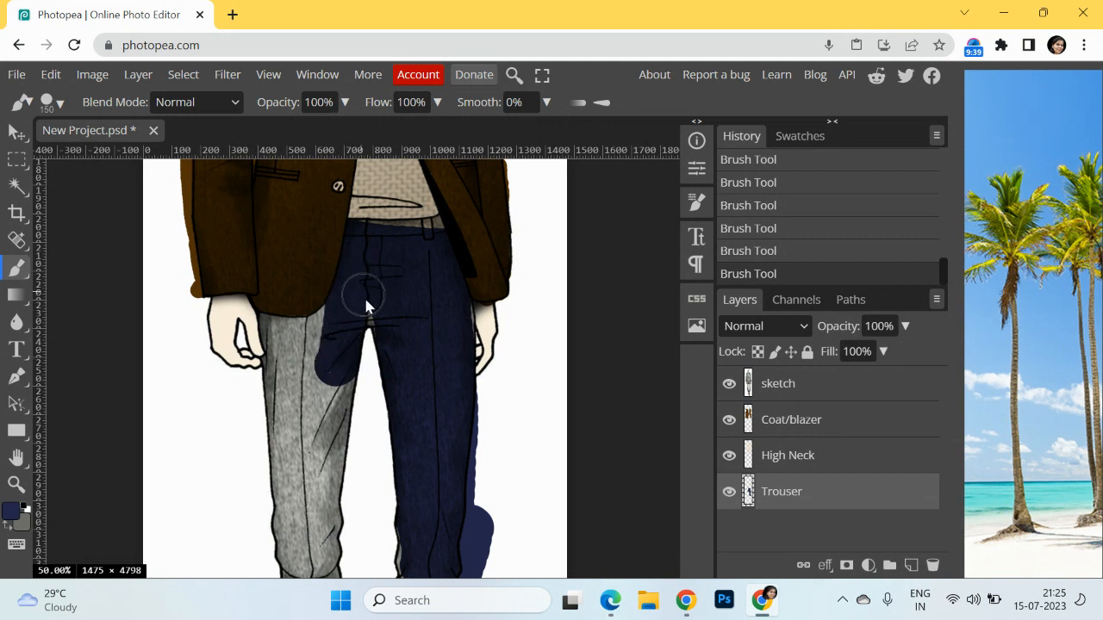
{"action": "left_click_drag", "start_coordinate": [320, 337], "coordinate": [317, 379]}
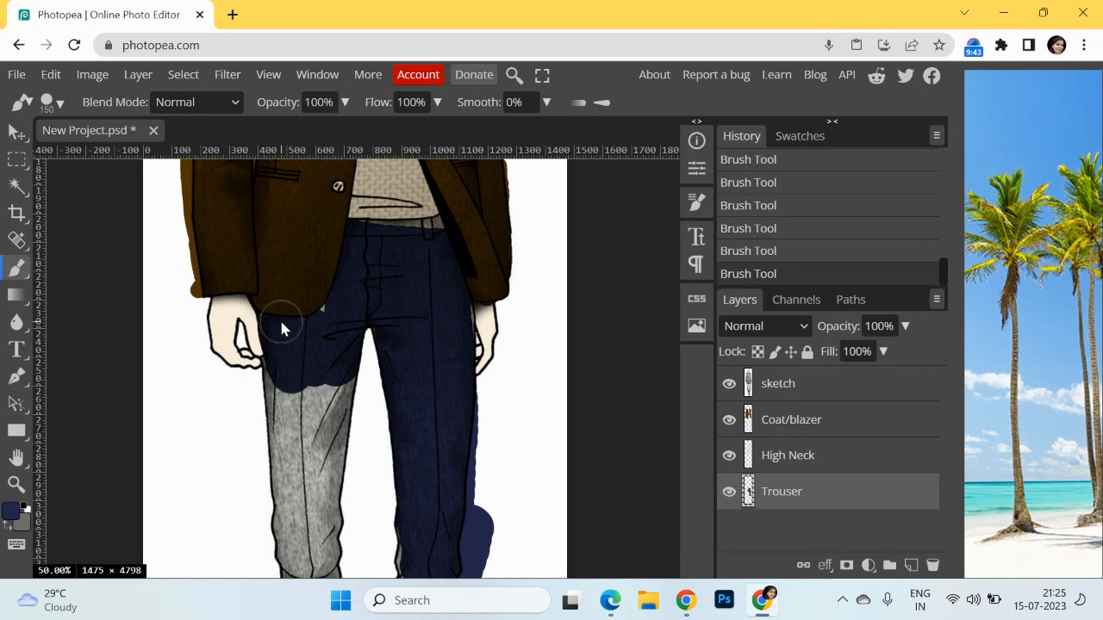
{"action": "left_click_drag", "start_coordinate": [341, 301], "coordinate": [314, 452]}
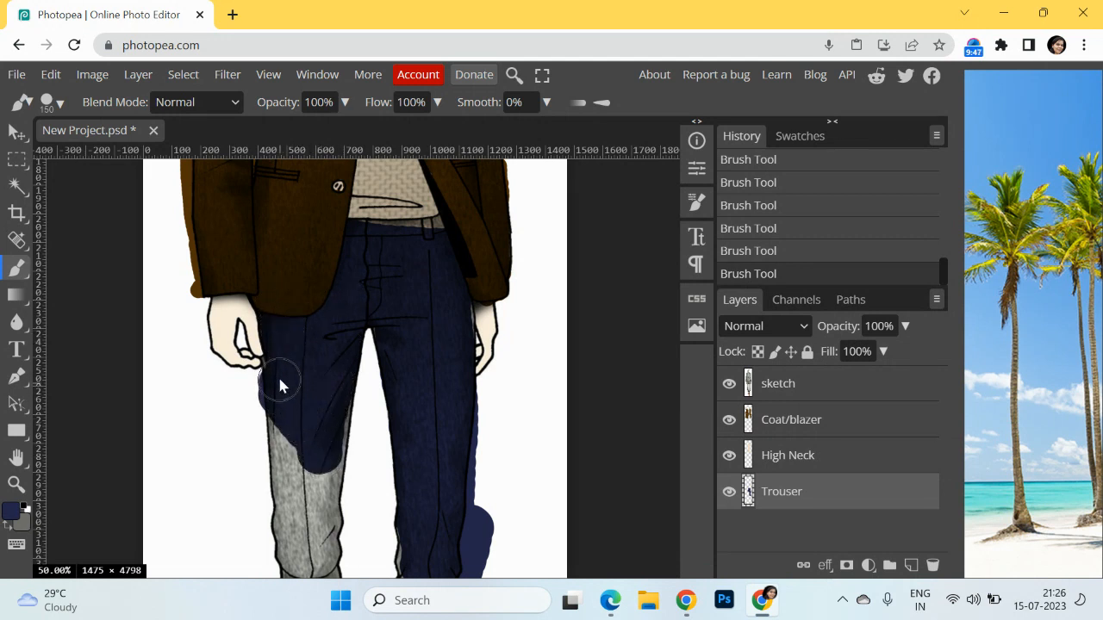
Step: Paint the left trouser leg navy from mid-thigh to the lower shin, filling the gaps along its inner edge
{"action": "left_click_drag", "start_coordinate": [295, 423], "coordinate": [307, 517]}
{"action": "left_click_drag", "start_coordinate": [284, 406], "coordinate": [303, 534]}
{"action": "left_click_drag", "start_coordinate": [310, 455], "coordinate": [317, 263]}
{"action": "mouse_move", "coordinate": [314, 366]}
{"action": "left_mouse_down"}
{"action": "mouse_move", "coordinate": [318, 458]}
{"action": "mouse_move", "coordinate": [286, 363]}
{"action": "mouse_move", "coordinate": [315, 515]}
{"action": "left_mouse_up"}
{"action": "mouse_move", "coordinate": [323, 559]}
{"action": "left_mouse_down"}
{"action": "mouse_move", "coordinate": [307, 359]}
{"action": "mouse_move", "coordinate": [316, 311]}
{"action": "mouse_move", "coordinate": [324, 359]}
{"action": "left_mouse_up"}
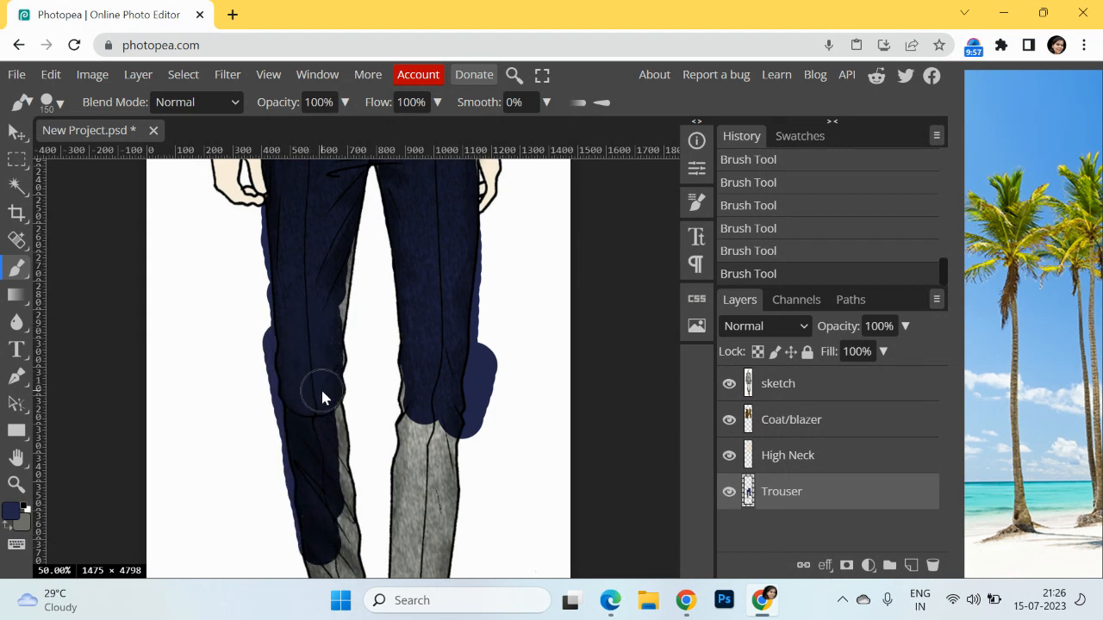
{"action": "mouse_move", "coordinate": [324, 456]}
{"action": "left_mouse_down"}
{"action": "mouse_move", "coordinate": [338, 545]}
{"action": "mouse_move", "coordinate": [295, 291]}
{"action": "left_mouse_up"}
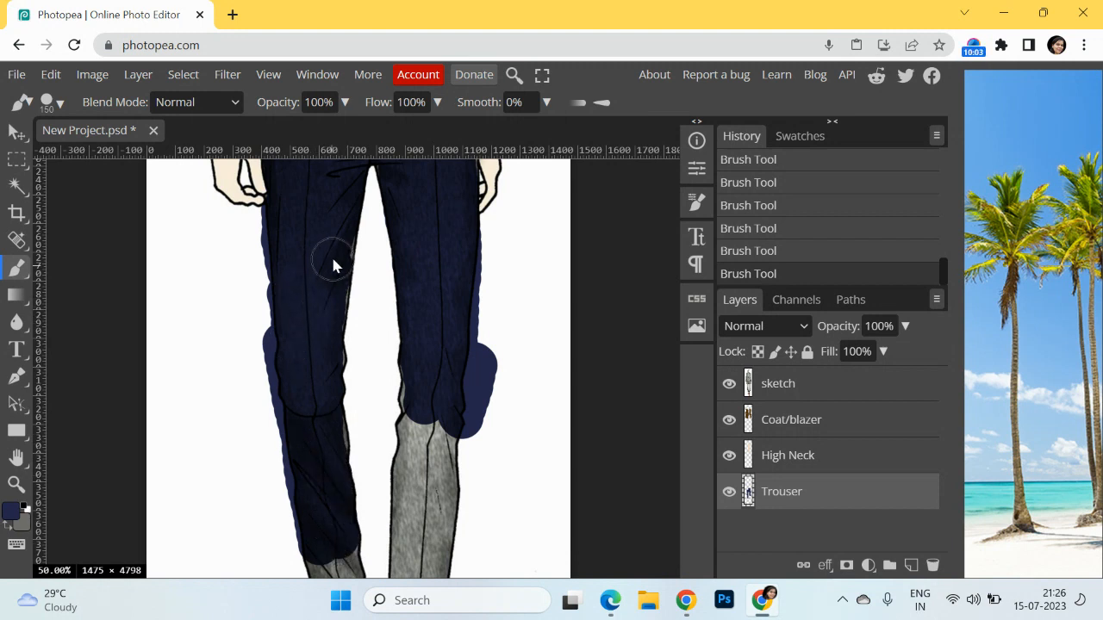
{"action": "left_click_drag", "start_coordinate": [330, 276], "coordinate": [329, 309]}
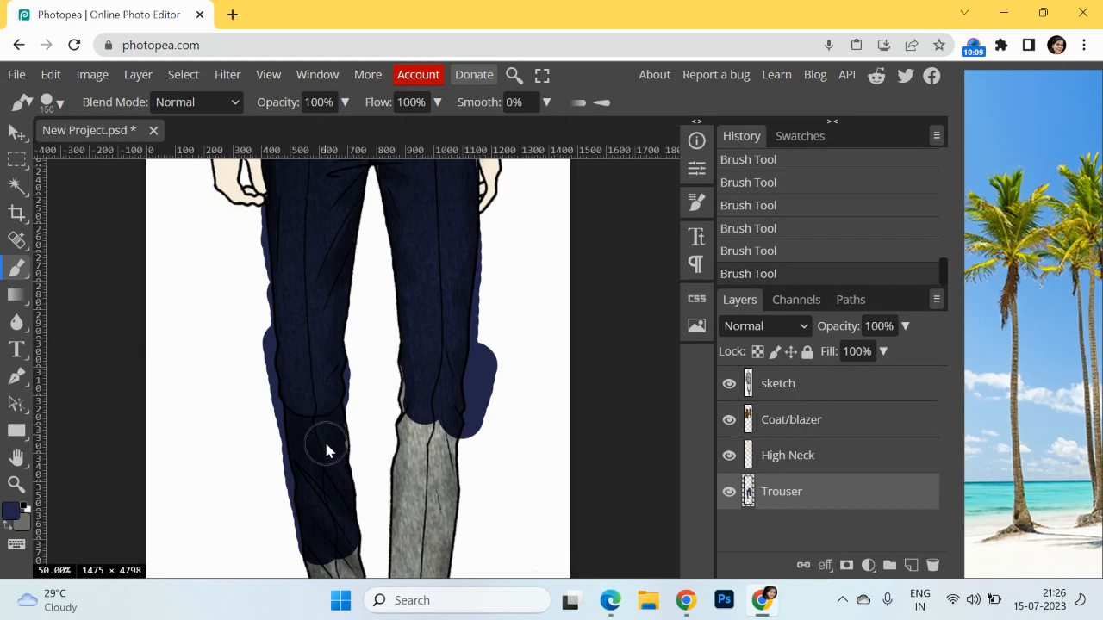
Step: Finish painting the left trouser cuff navy and paint the right leg from the knee down to its hem with the 150 px brush
{"action": "key", "text": "space"}
{"action": "mouse_move", "coordinate": [301, 339]}
{"action": "left_mouse_down"}
{"action": "mouse_move", "coordinate": [296, 420]}
{"action": "mouse_move", "coordinate": [320, 429]}
{"action": "mouse_move", "coordinate": [314, 391]}
{"action": "left_mouse_up"}
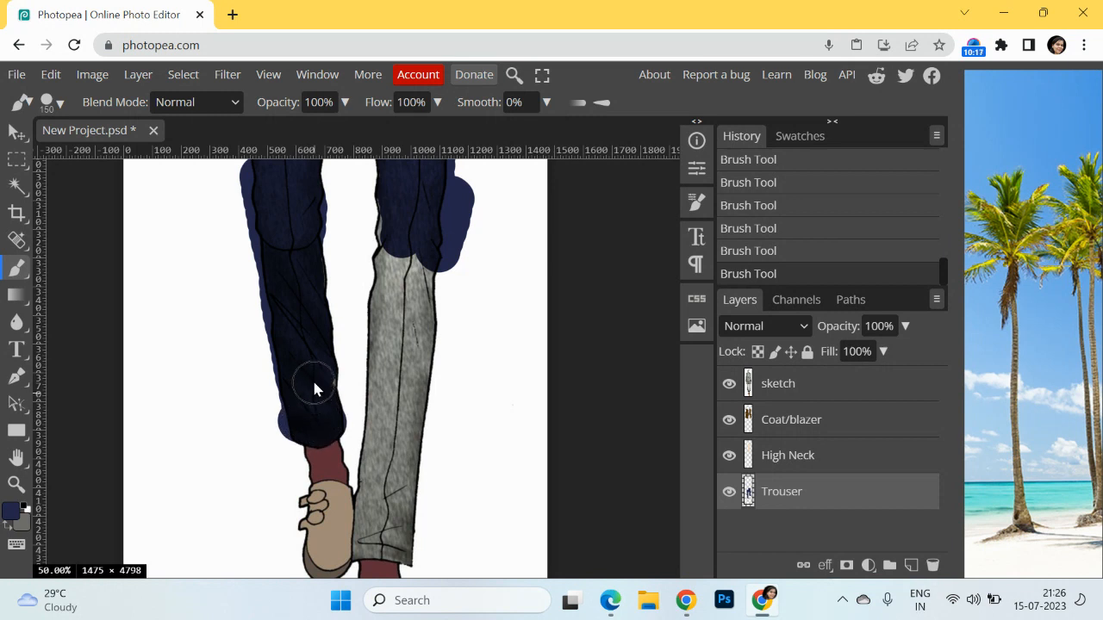
{"action": "mouse_move", "coordinate": [399, 402]}
{"action": "left_mouse_down"}
{"action": "mouse_move", "coordinate": [408, 245]}
{"action": "mouse_move", "coordinate": [424, 366]}
{"action": "mouse_move", "coordinate": [415, 267]}
{"action": "mouse_move", "coordinate": [422, 319]}
{"action": "mouse_move", "coordinate": [406, 520]}
{"action": "mouse_move", "coordinate": [402, 406]}
{"action": "mouse_move", "coordinate": [380, 483]}
{"action": "mouse_move", "coordinate": [388, 402]}
{"action": "left_mouse_up"}
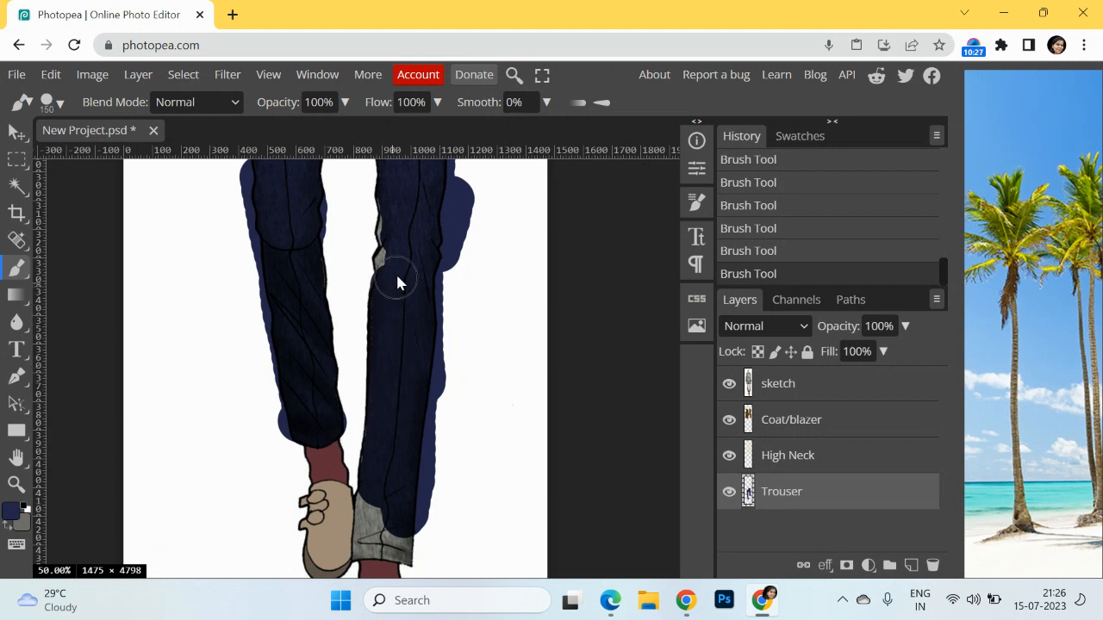
{"action": "left_click_drag", "start_coordinate": [398, 275], "coordinate": [395, 256]}
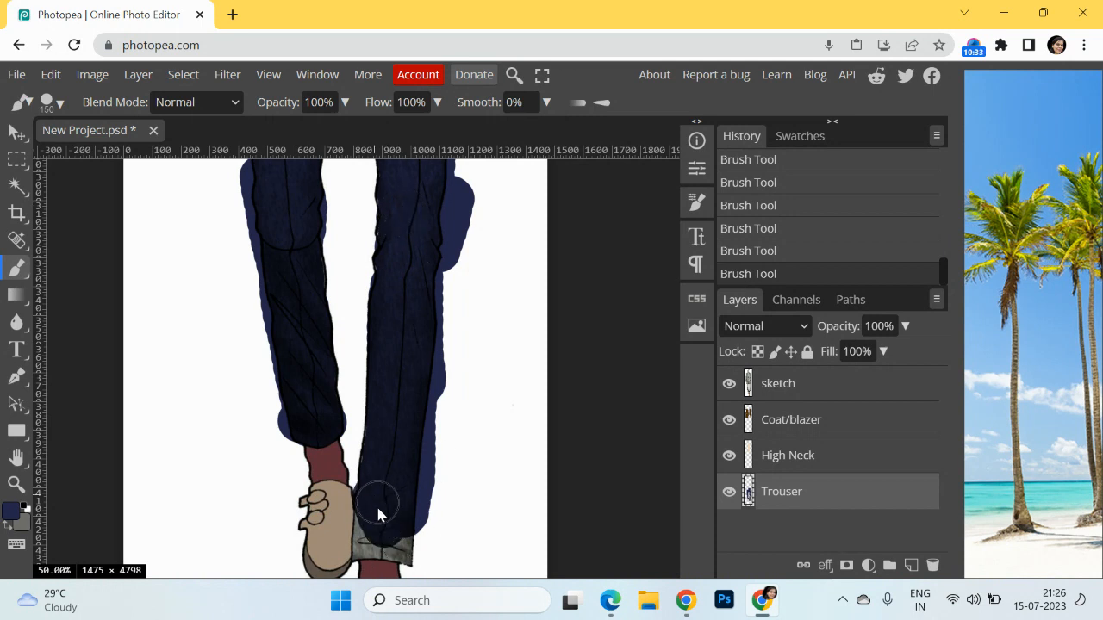
{"action": "mouse_move", "coordinate": [374, 537]}
{"action": "left_mouse_down"}
{"action": "mouse_move", "coordinate": [402, 525]}
{"action": "mouse_move", "coordinate": [414, 543]}
{"action": "left_mouse_up"}
Step: Reduce the brush size to 60 px and fill the remaining gray strip along the right trouser leg's hem with navy
{"action": "scroll", "coordinate": [406, 505], "scroll_direction": "down", "scroll_amount": 3}
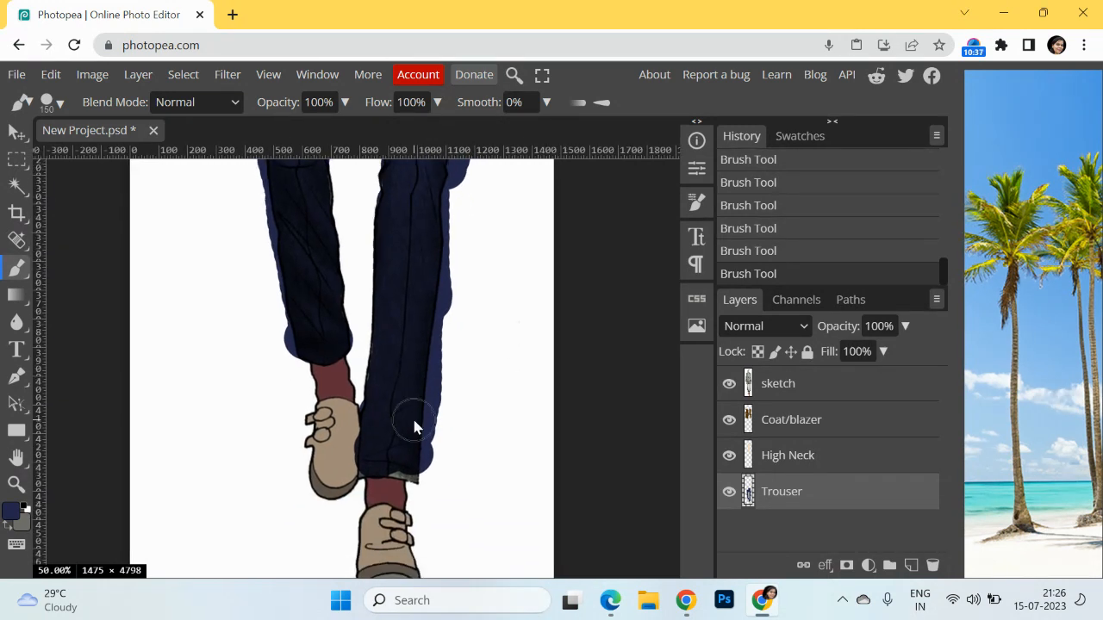
{"action": "key", "text": "bracketleft"}
{"action": "key", "text": "bracketleft"}
{"action": "key", "text": "bracketleft"}
{"action": "key", "text": "bracketleft"}
{"action": "key", "text": "bracketleft"}
{"action": "key", "text": "bracketleft"}
{"action": "mouse_move", "coordinate": [414, 477]}
{"action": "left_mouse_down"}
{"action": "mouse_move", "coordinate": [380, 474]}
{"action": "mouse_move", "coordinate": [424, 481]}
{"action": "mouse_move", "coordinate": [365, 472]}
{"action": "left_mouse_up"}
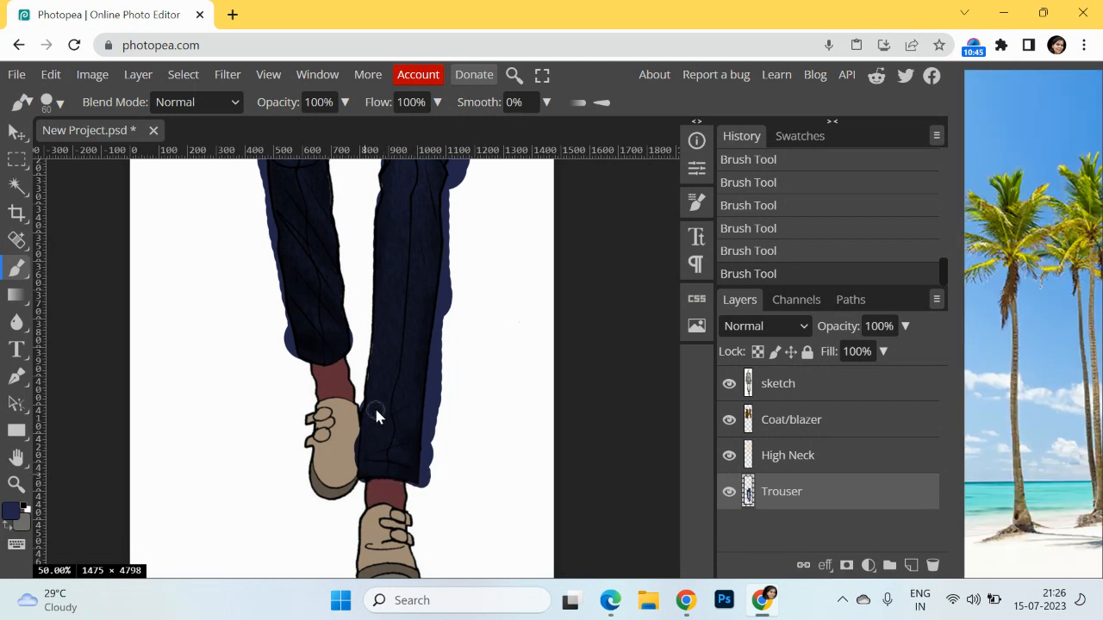
Step: Select the white background around the figure on the sketch layer with the Magic Wand at tolerance 16
{"action": "key", "text": "ctrl+0"}
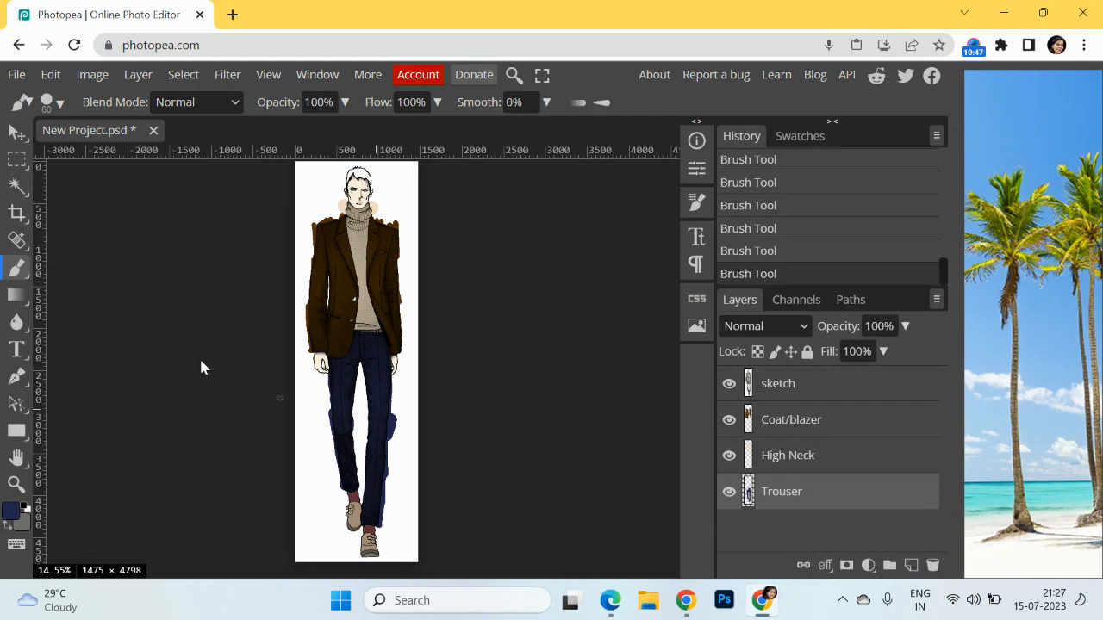
{"action": "left_click", "coordinate": [16, 133]}
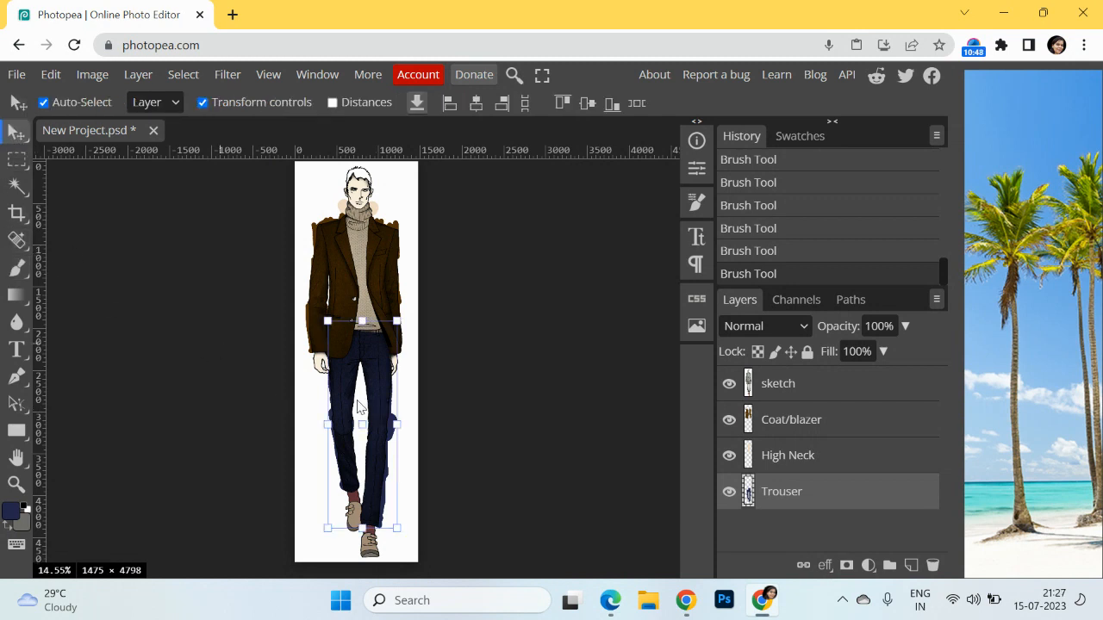
{"action": "left_click", "coordinate": [780, 390]}
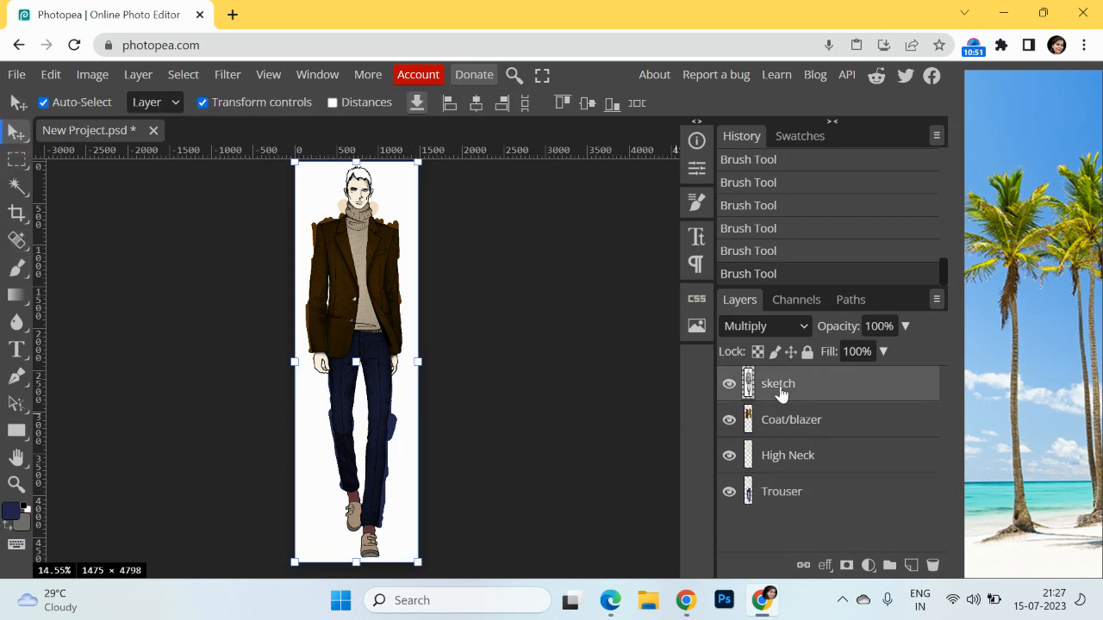
{"action": "left_click", "coordinate": [18, 188]}
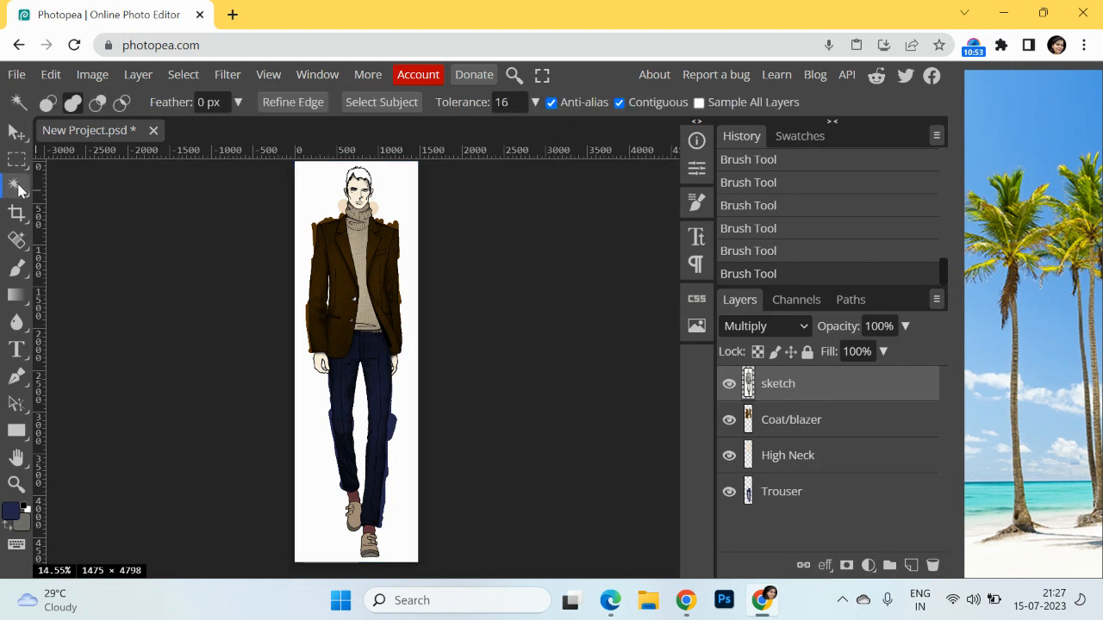
{"action": "left_click", "coordinate": [321, 201]}
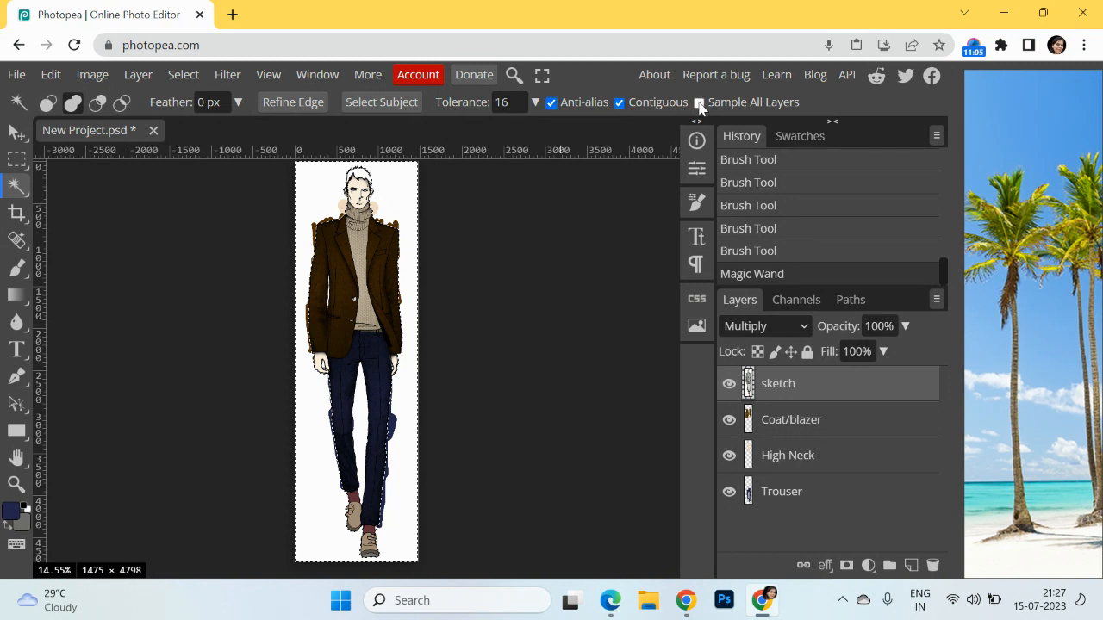
Step: Clear the paint outside the figure's outline from the Coat/blazer, High Neck and Trouser layers, and deselect the background
{"action": "left_click", "coordinate": [768, 431]}
{"action": "key", "text": "Delete"}
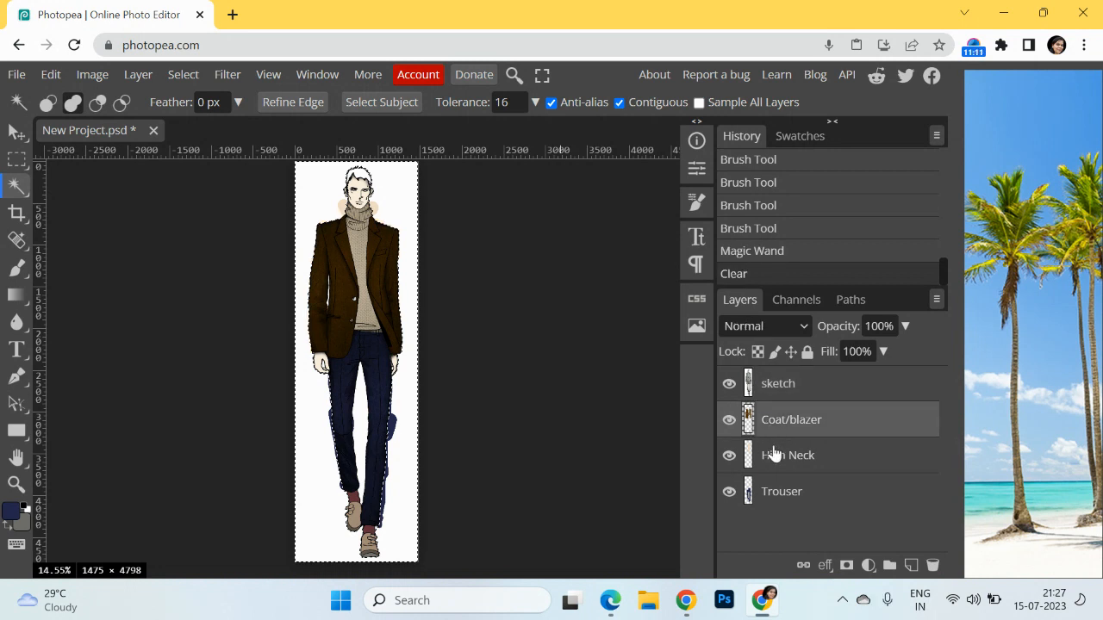
{"action": "left_click", "coordinate": [774, 455]}
{"action": "key", "text": "Delete"}
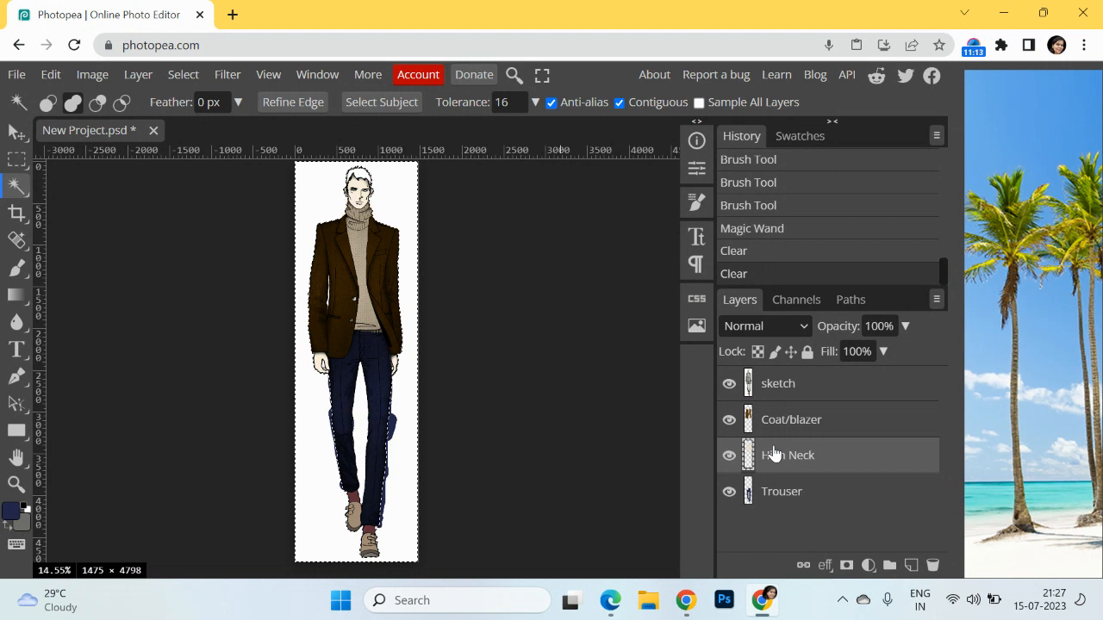
{"action": "left_click", "coordinate": [778, 491]}
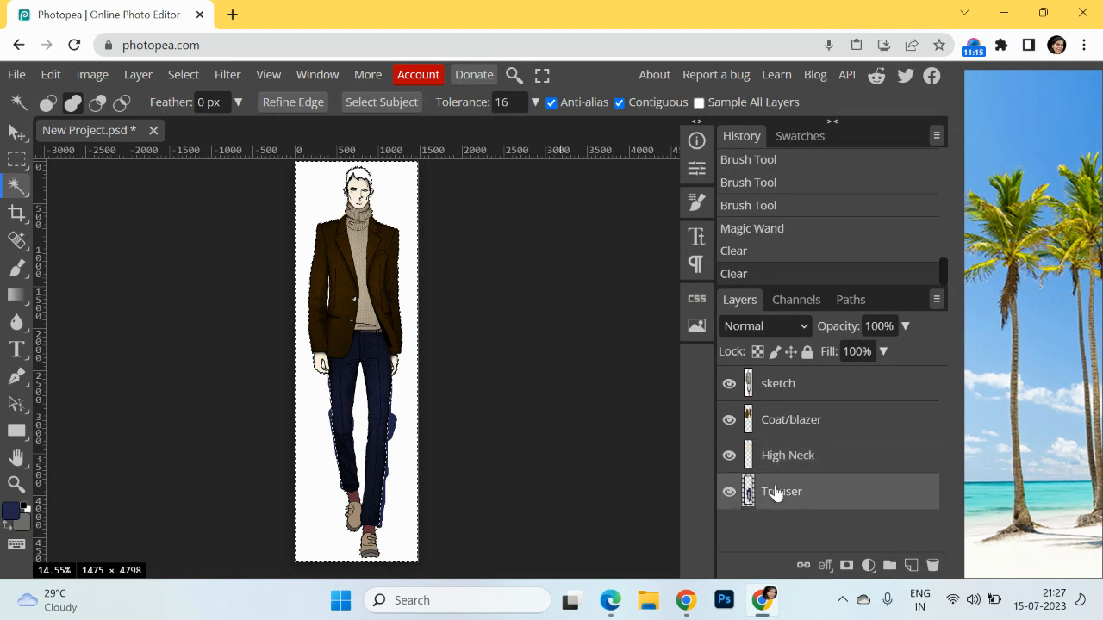
{"action": "key", "text": "Delete"}
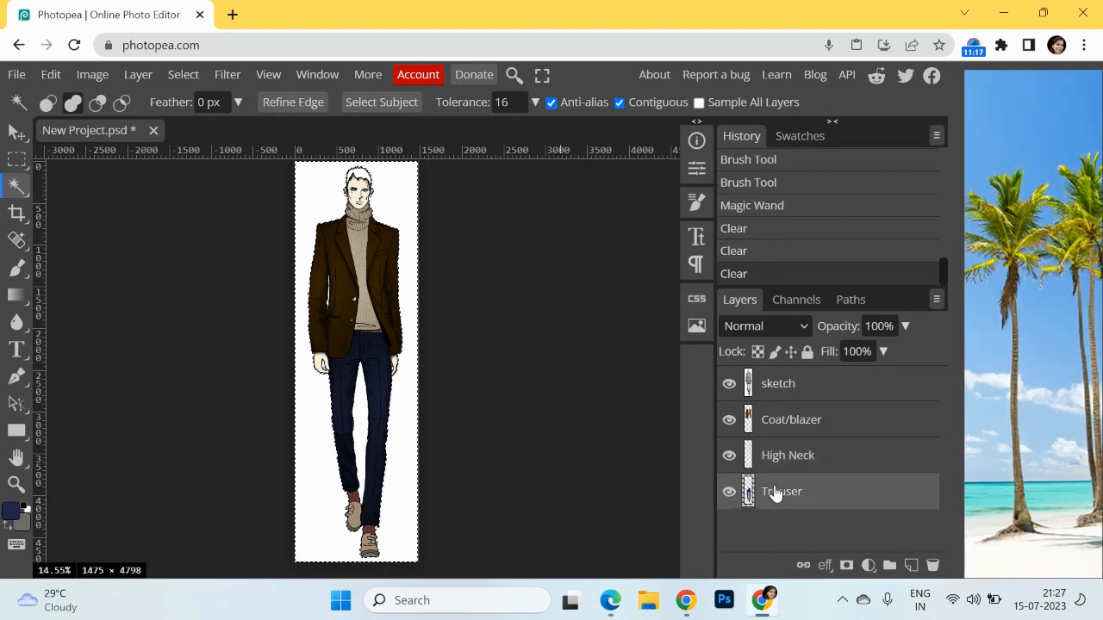
{"action": "key", "text": "ctrl+d"}
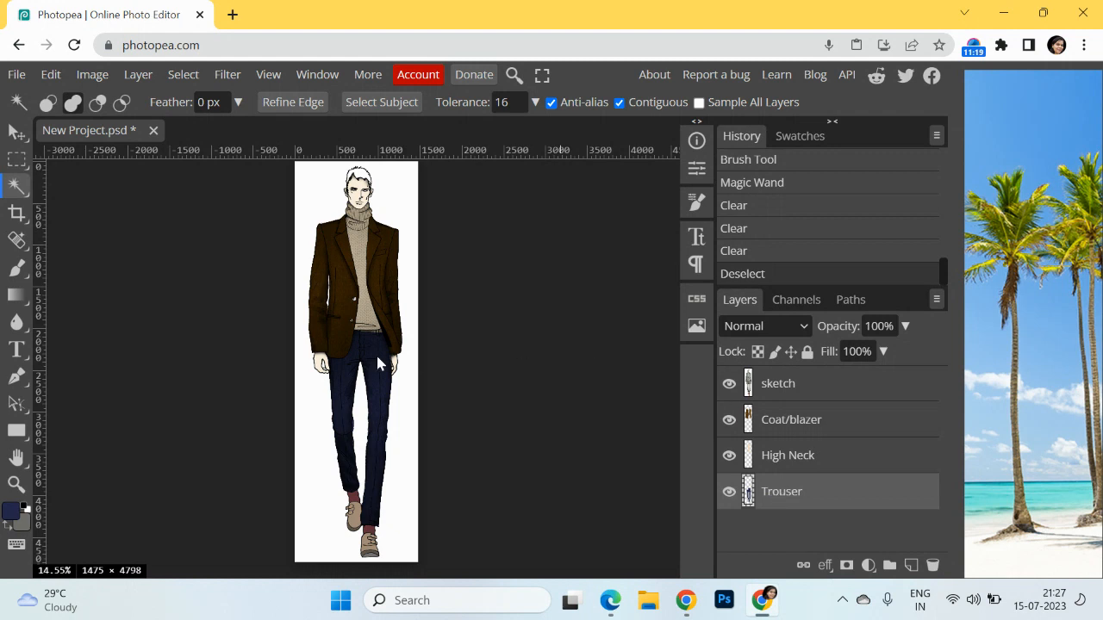
Step: Examine the flat garment colors by hiding and showing the sketch, Coat/blazer and High Neck layers in turn, restoring all of them
{"action": "left_click", "coordinate": [15, 132]}
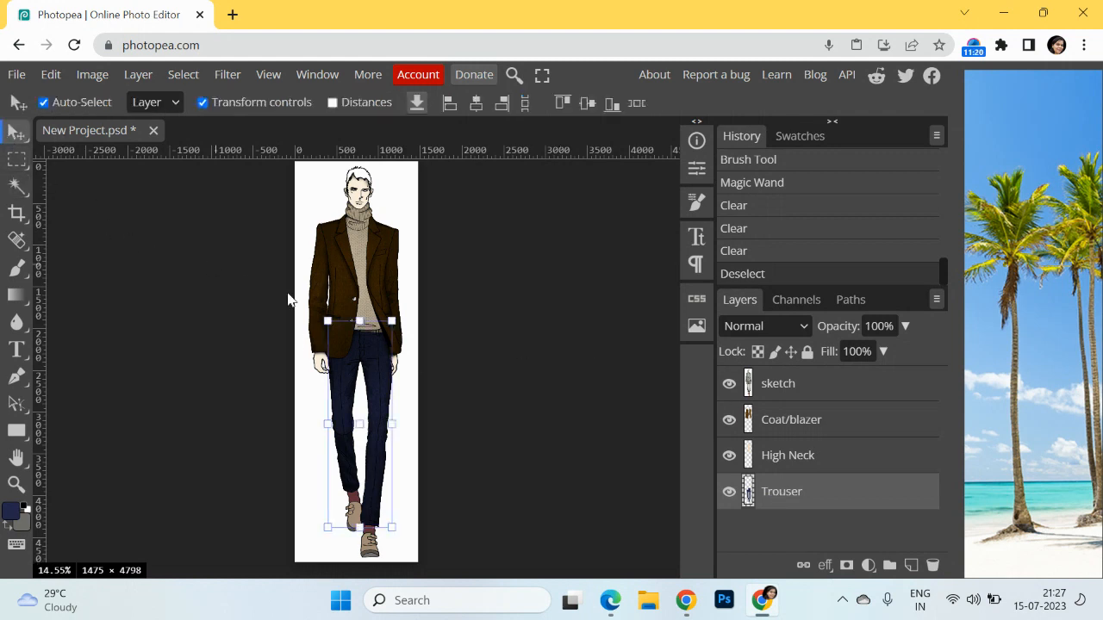
{"action": "left_click", "coordinate": [522, 406]}
{"action": "left_click", "coordinate": [729, 420]}
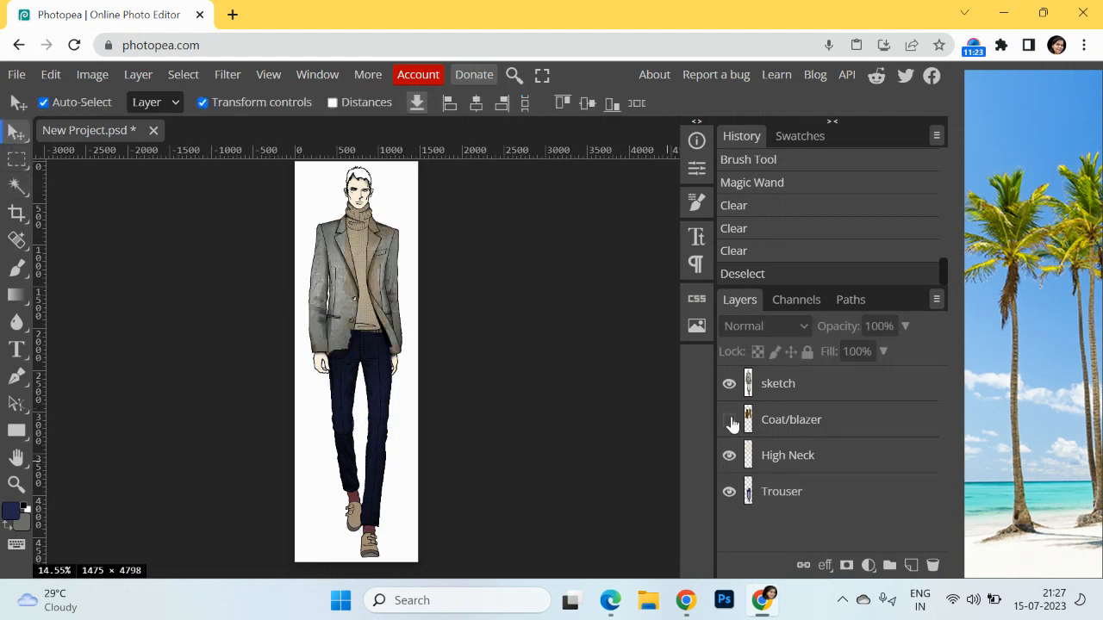
{"action": "left_click", "coordinate": [728, 385]}
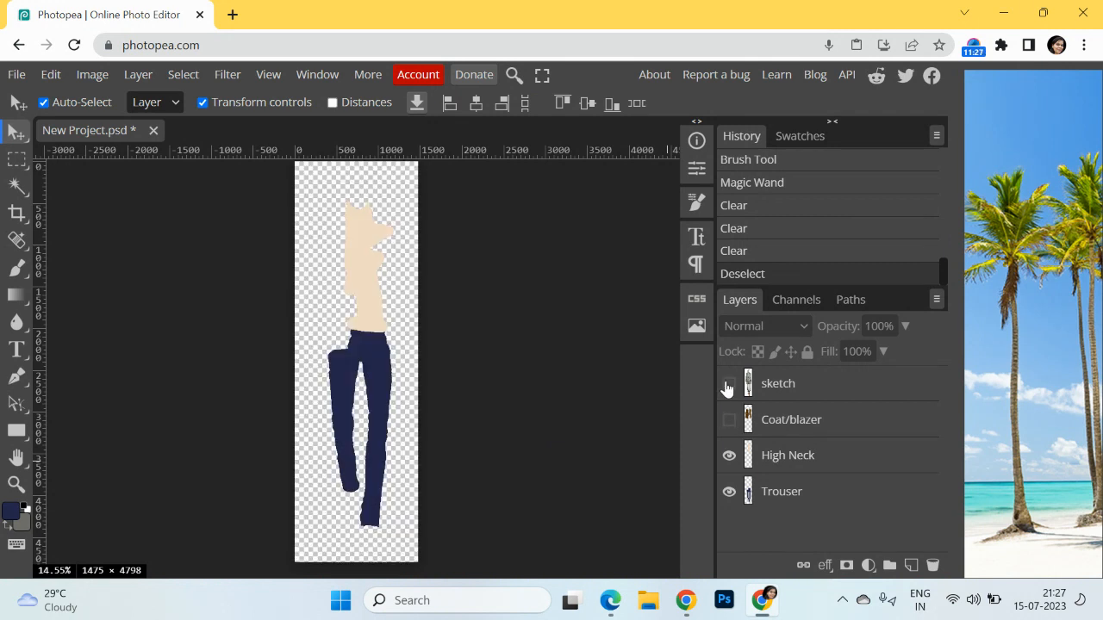
{"action": "left_click", "coordinate": [728, 422]}
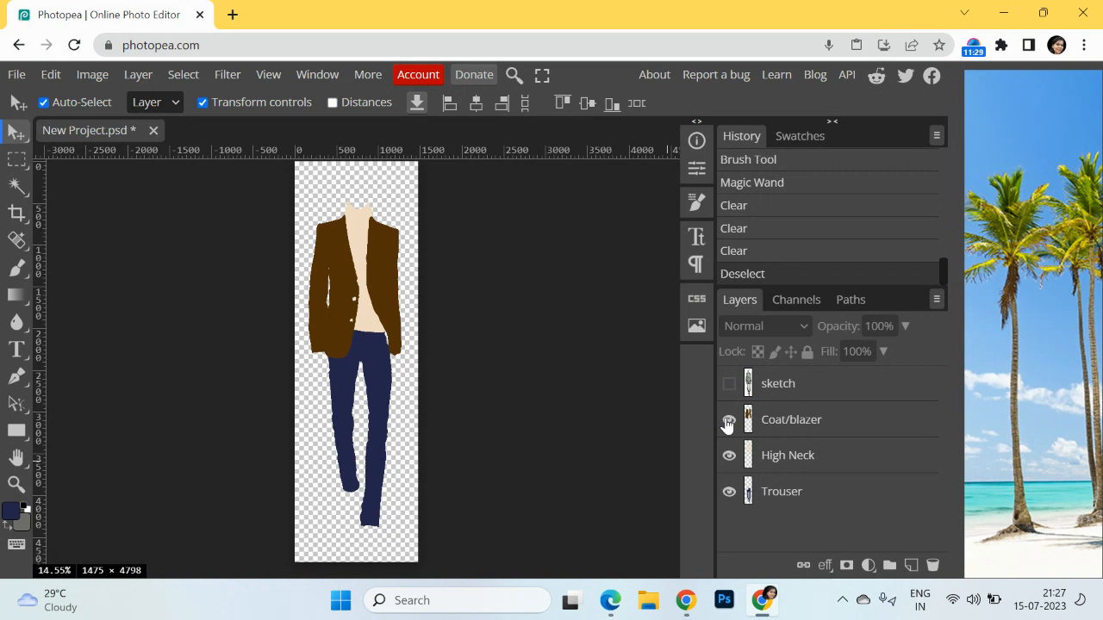
{"action": "left_click", "coordinate": [728, 464]}
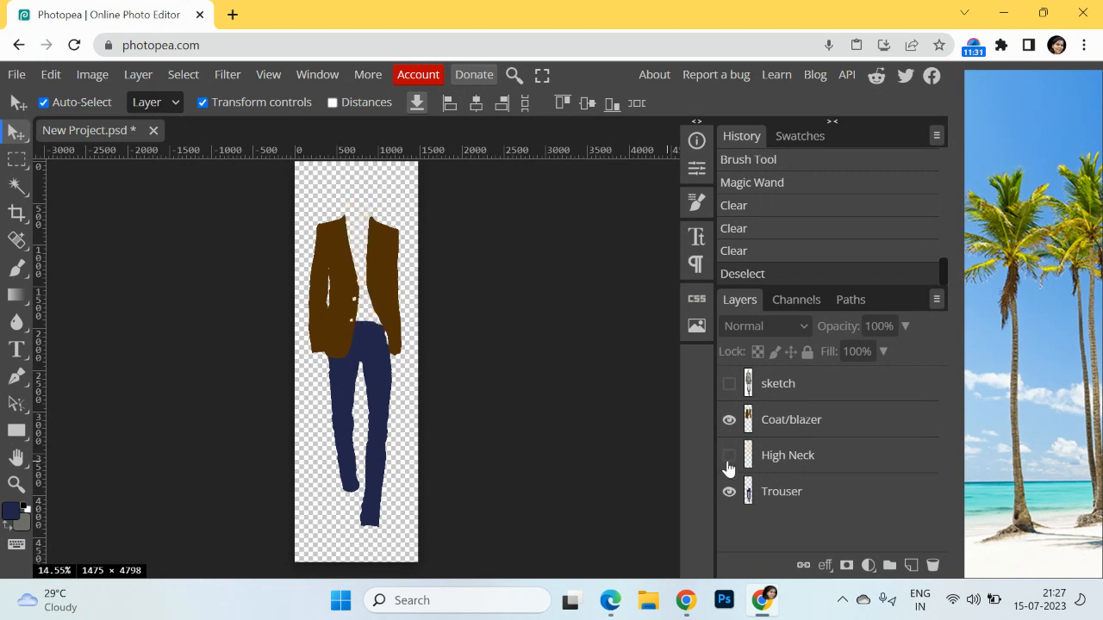
{"action": "left_click", "coordinate": [729, 420]}
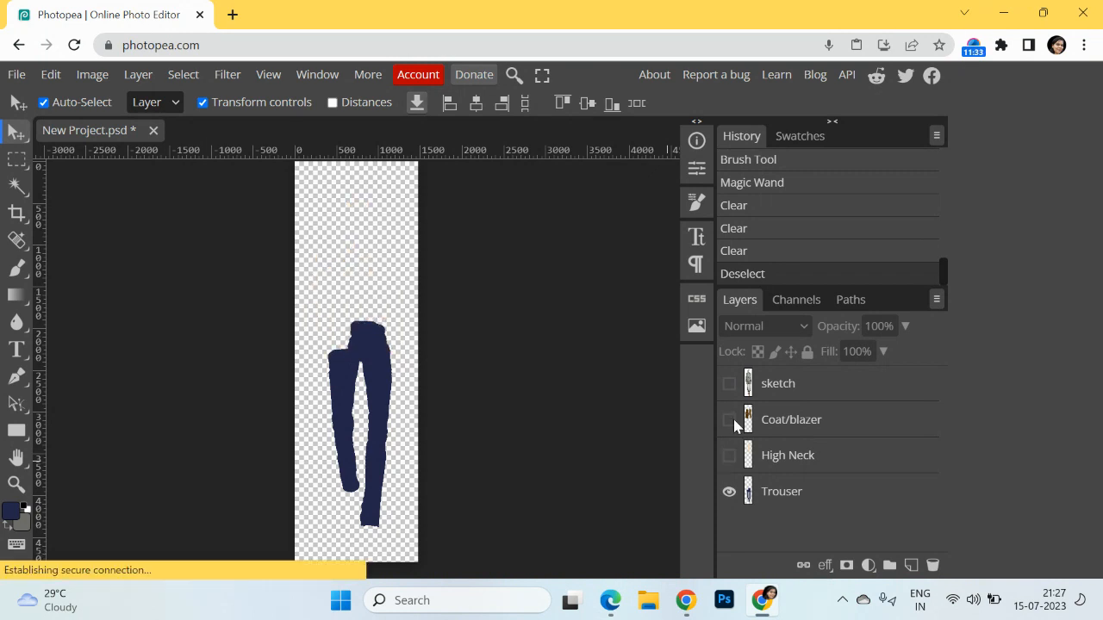
{"action": "left_click", "coordinate": [730, 421]}
{"action": "left_click", "coordinate": [729, 383]}
{"action": "left_click", "coordinate": [729, 455]}
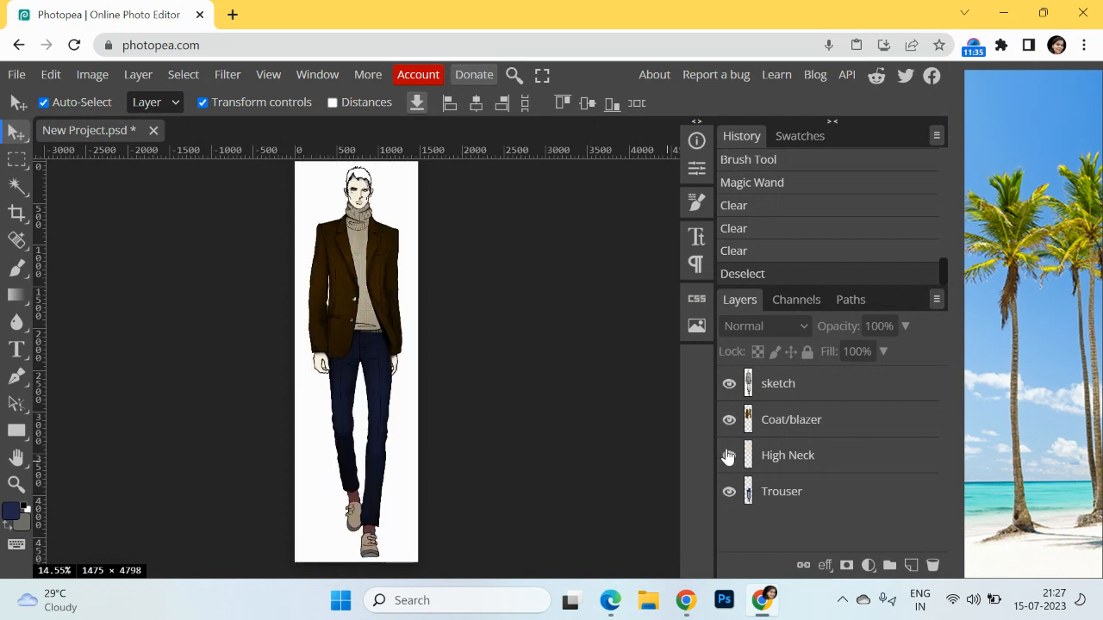